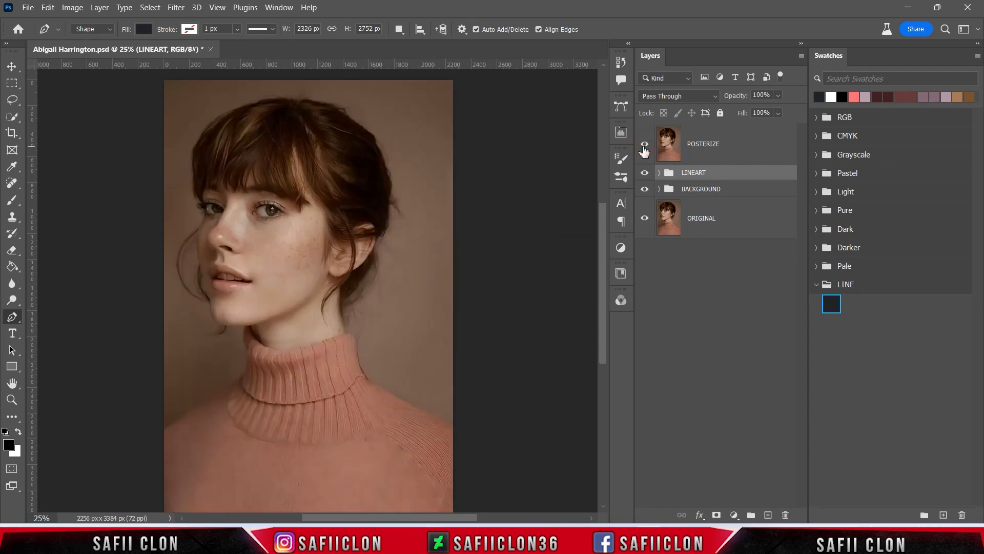
# Start the Camera Raw filter on the POSTERIZE layer and set Highlights to -4, Shadows to +72 and Blacks to -7
pyautogui.click(645, 145)
pyautogui.click(645, 145)
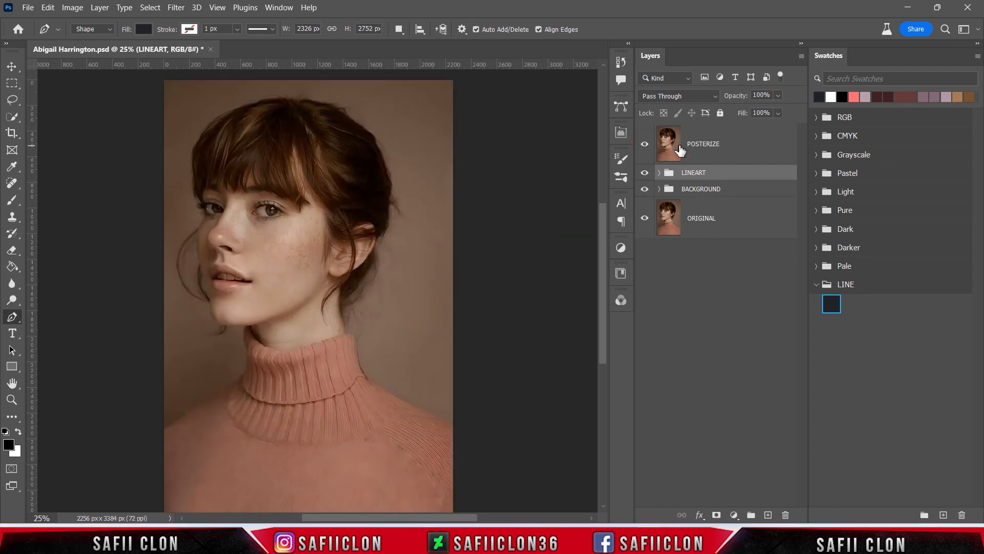
pyautogui.click(727, 150)
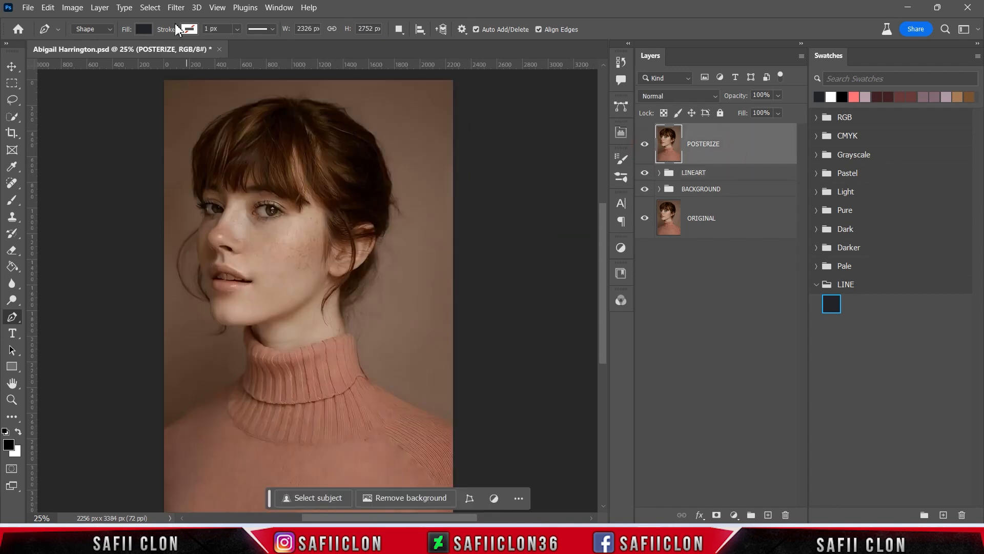
pyautogui.click(176, 8)
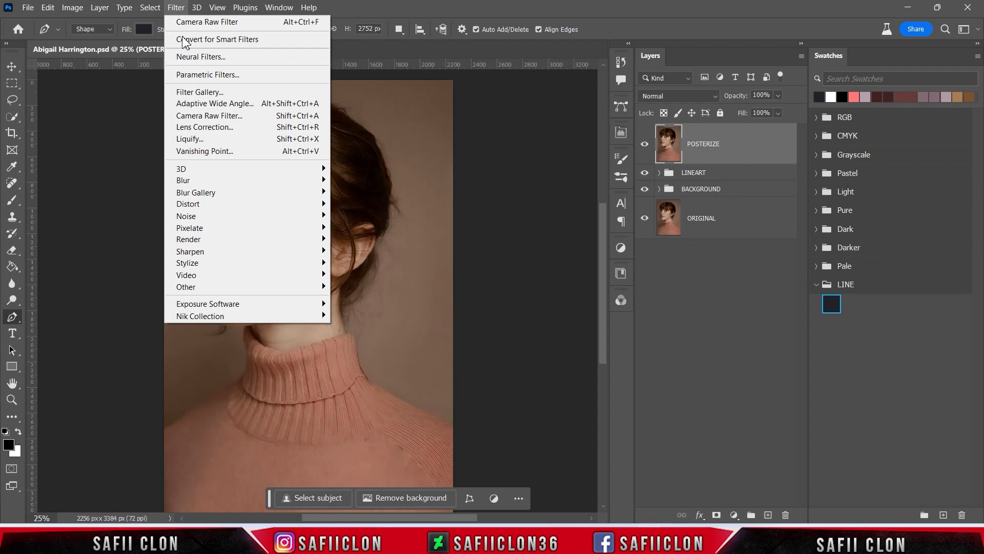
pyautogui.click(237, 118)
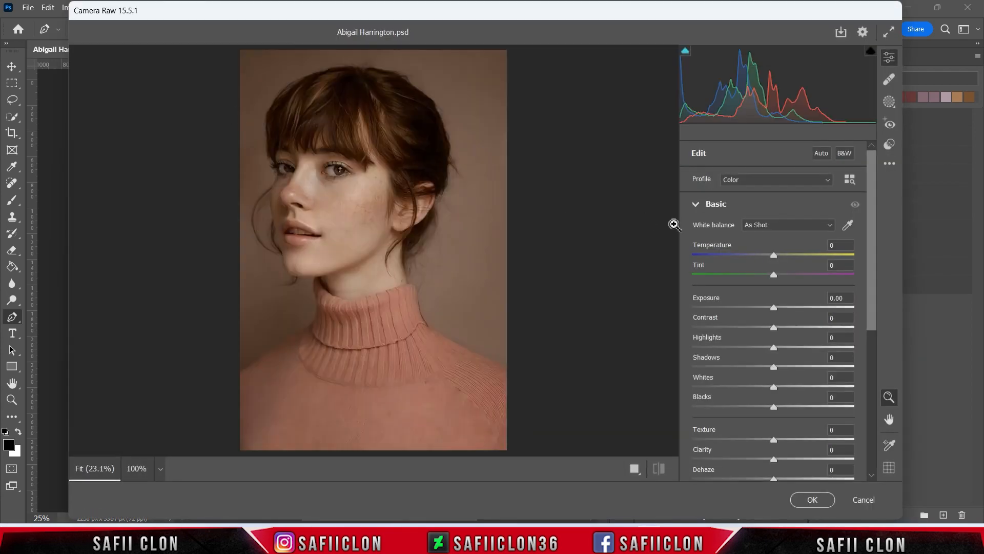
pyautogui.scroll(-3, 878, 274)
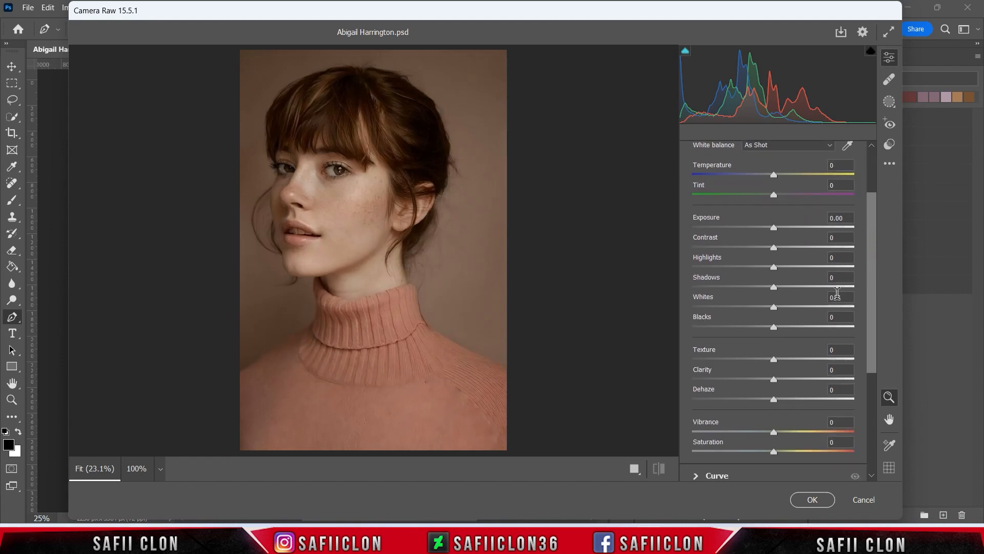
pyautogui.moveTo(773, 268); pyautogui.dragTo(833, 288)
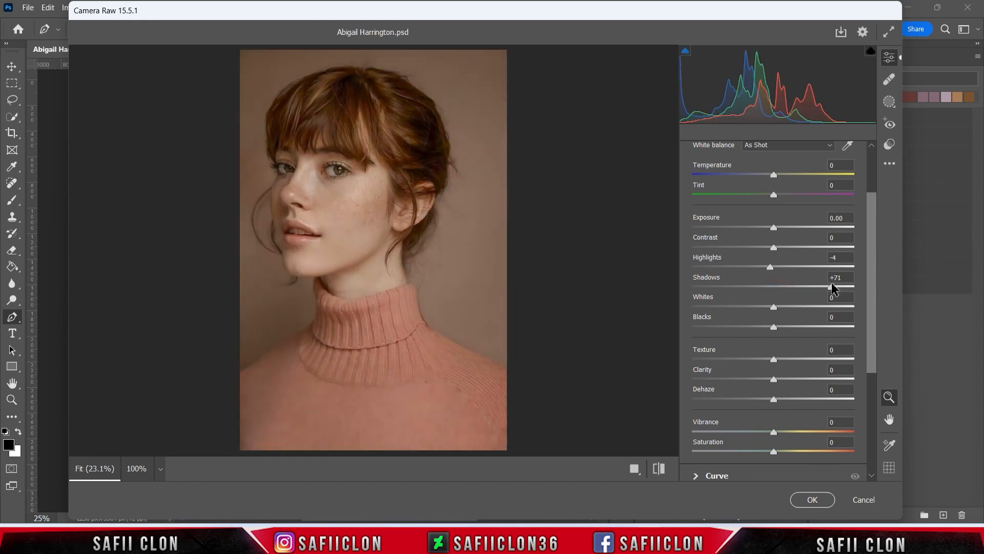
pyautogui.moveTo(778, 326)
pyautogui.mouseDown()
pyautogui.moveTo(863, 321)
pyautogui.moveTo(771, 323)
pyautogui.mouseUp()
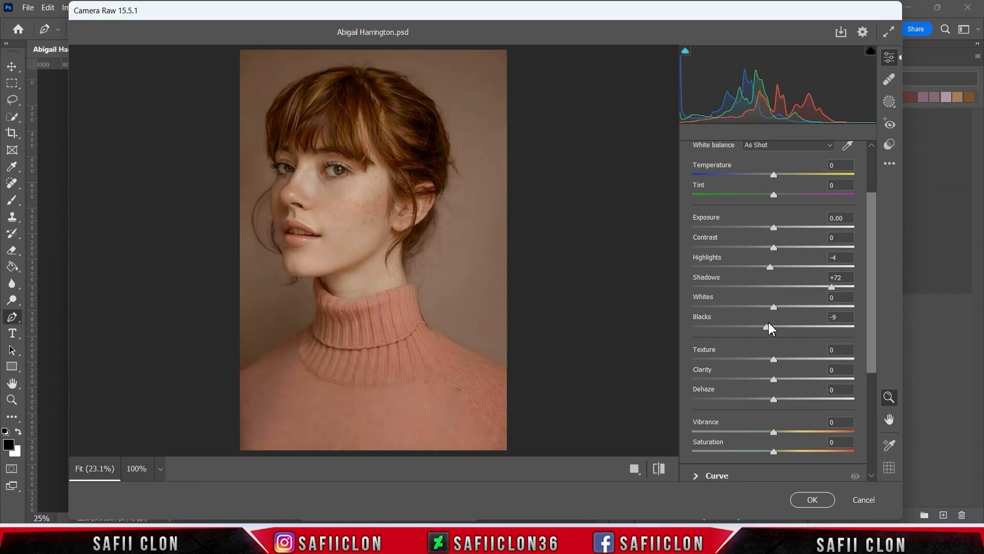
pyautogui.moveTo(873, 286); pyautogui.dragTo(875, 306)
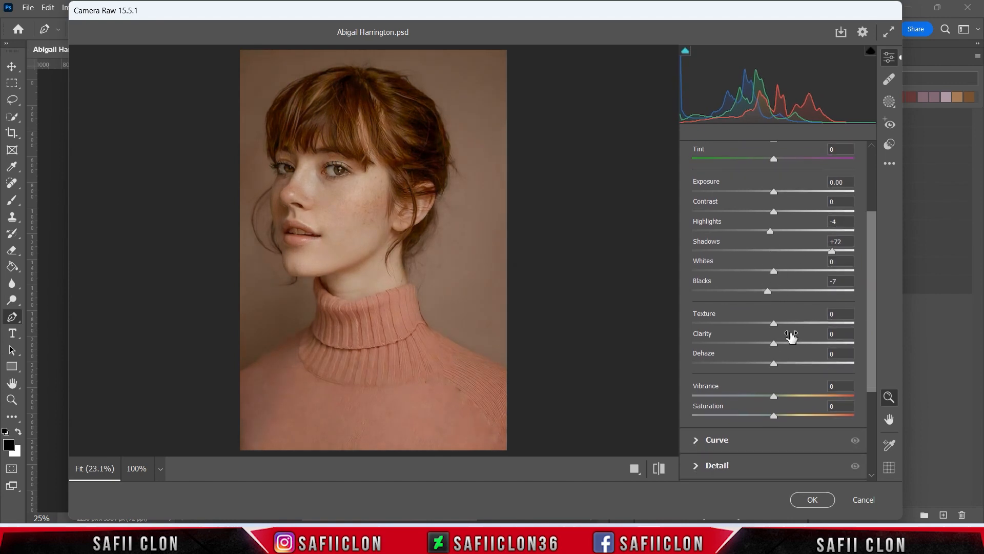
# Set Texture to +37 and Clarity to +12, compare before and after, and apply the Camera Raw filter
pyautogui.moveTo(777, 325)
pyautogui.mouseDown()
pyautogui.moveTo(715, 329)
pyautogui.moveTo(790, 324)
pyautogui.mouseUp()
pyautogui.moveTo(774, 342)
pyautogui.mouseDown()
pyautogui.moveTo(811, 343)
pyautogui.moveTo(787, 340)
pyautogui.mouseUp()
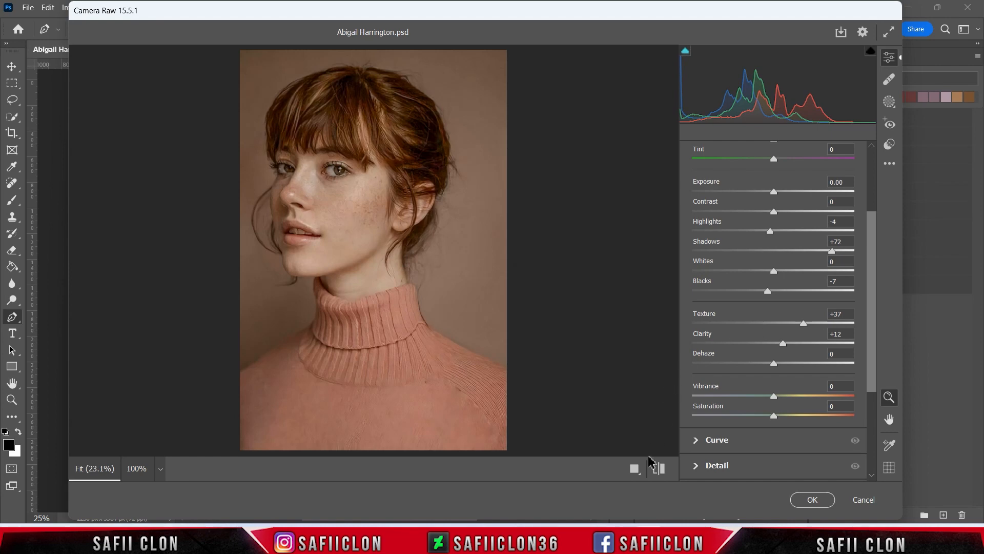
pyautogui.click(635, 468)
pyautogui.click(599, 469)
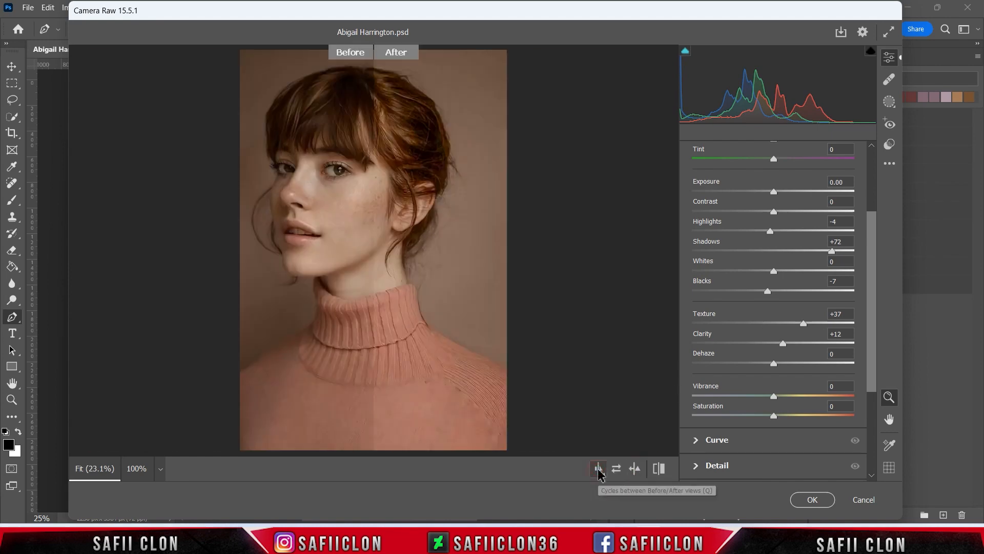
pyautogui.click(599, 469)
pyautogui.click(599, 469)
pyautogui.click(599, 469)
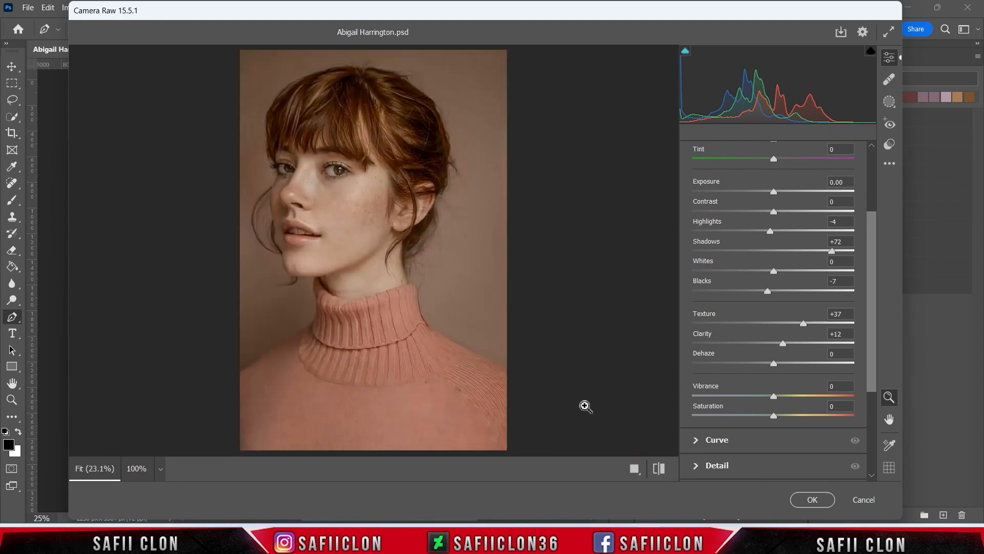
pyautogui.click(807, 502)
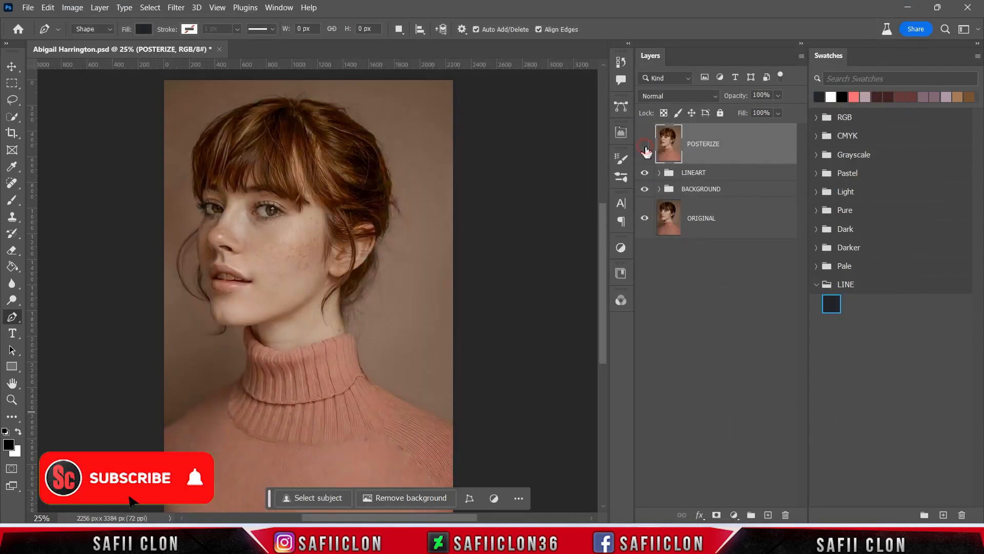
pyautogui.click(645, 149)
# Apply a Posterize adjustment with 11 levels to the POSTERIZE layer and compare it with the layer hidden
pyautogui.click(72, 7)
pyautogui.moveTo(123, 39)
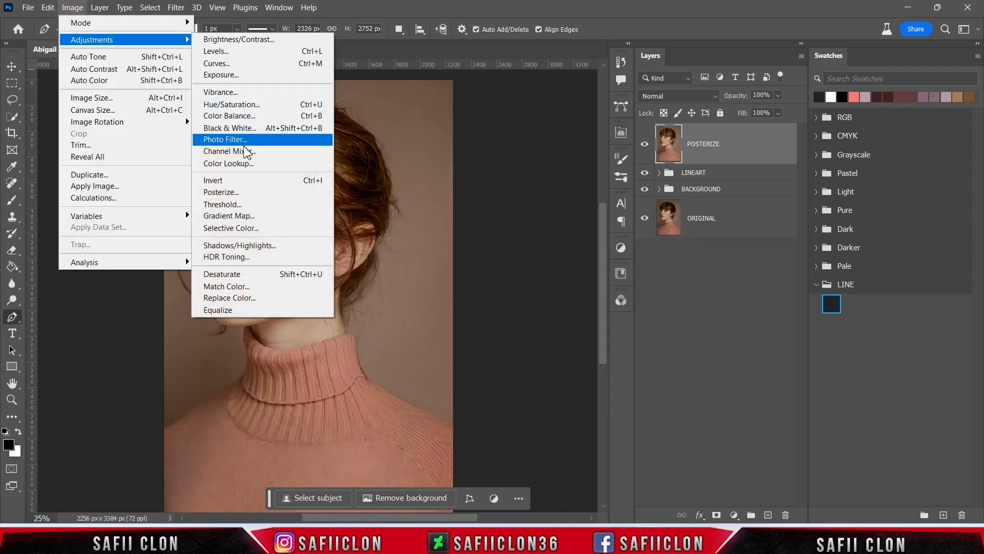
pyautogui.click(242, 192)
pyautogui.moveTo(589, 137); pyautogui.dragTo(541, 145)
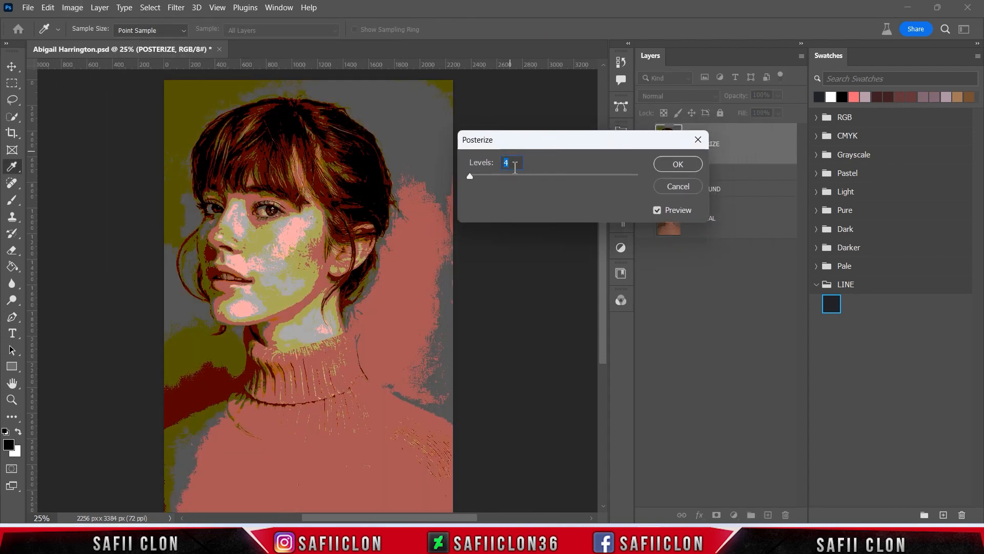
pyautogui.write('7')
pyautogui.doubleClick(510, 164)
pyautogui.write('8')
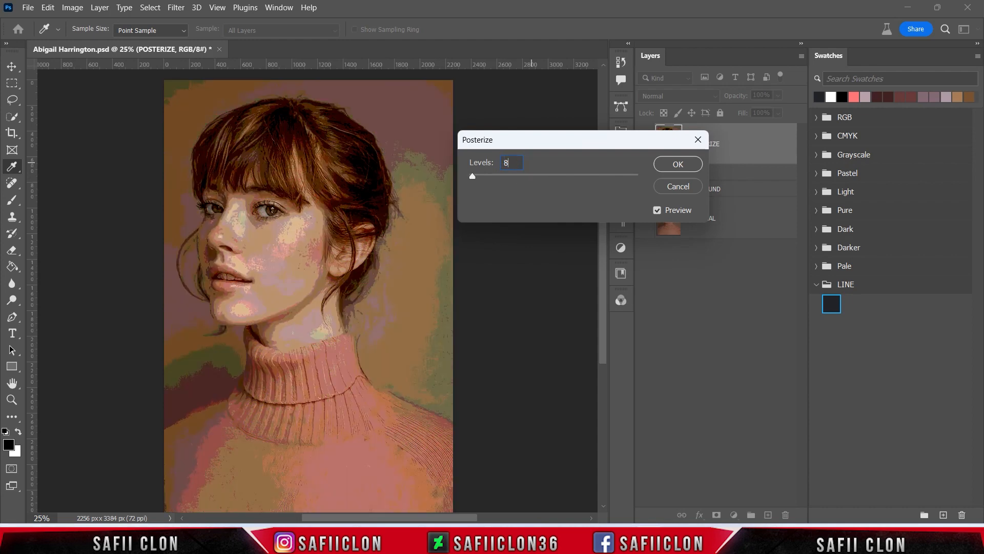
pyautogui.write('91')
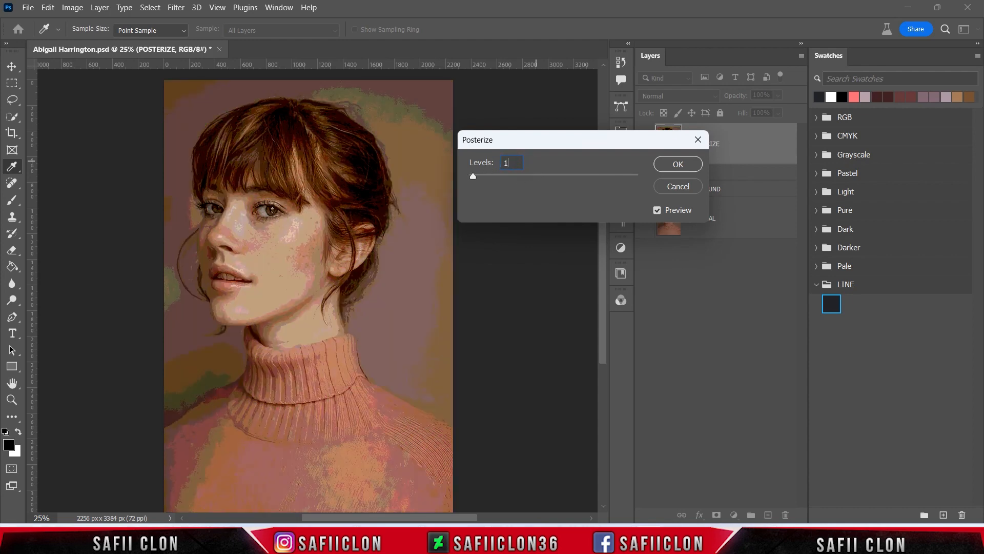
pyautogui.write('0')
pyautogui.write('11')
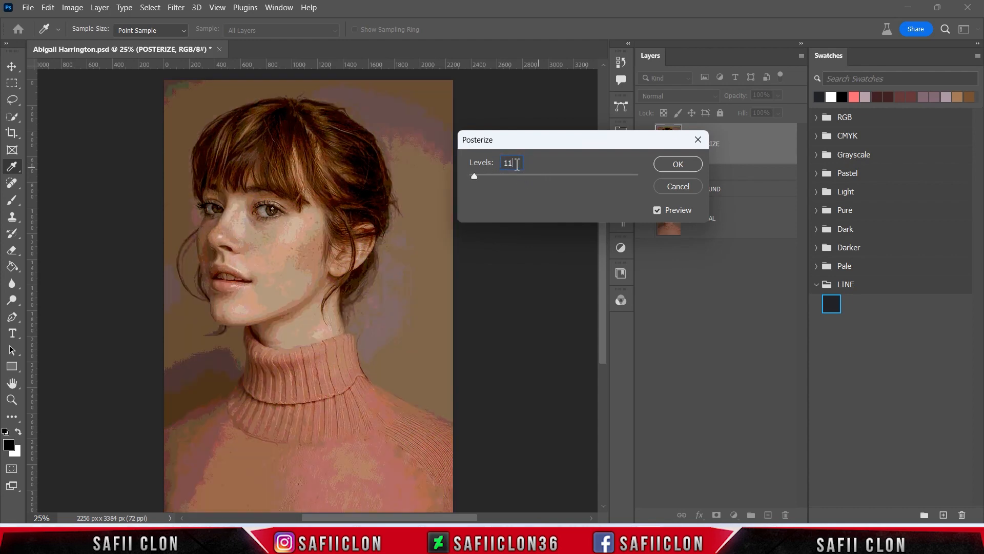
pyautogui.press('BackSpace')
pyautogui.write('2')
pyautogui.press('BackSpace')
pyautogui.write('1')
pyautogui.click(663, 168)
pyautogui.press('p')
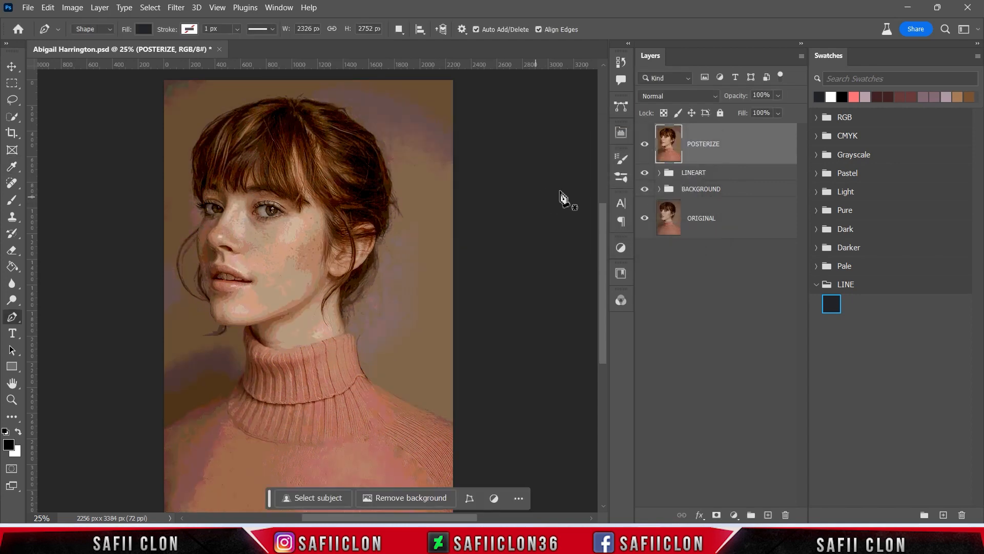
pyautogui.click(644, 145)
pyautogui.click(644, 146)
pyautogui.click(644, 145)
pyautogui.click(644, 145)
# Select the BACKGROUND group and set up the Pen tool in Shape mode to draw each shape on a new layer
pyautogui.click(716, 191)
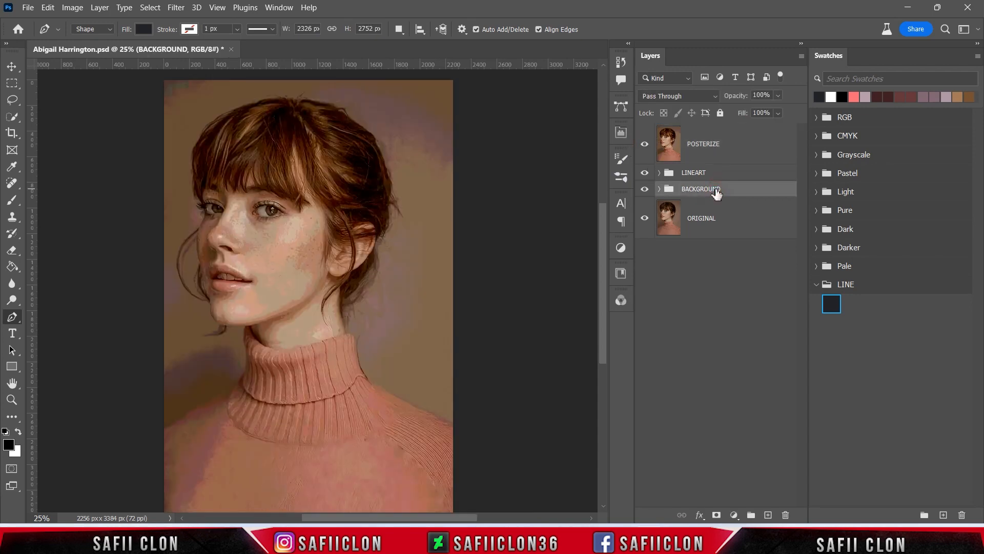
pyautogui.rightClick(13, 318)
pyautogui.click(51, 318)
pyautogui.click(103, 29)
pyautogui.click(104, 29)
pyautogui.click(143, 28)
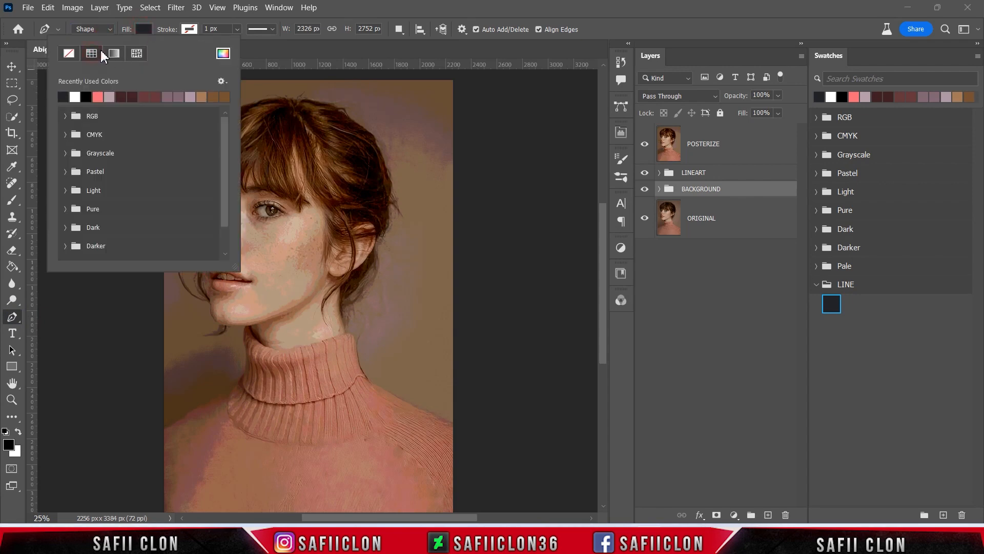
pyautogui.click(143, 29)
pyautogui.click(400, 29)
pyautogui.click(413, 42)
# Hide the POSTERIZE layer to expose the line art of the eye nearer the ear
pyautogui.hotkey('ctrl', '+')
pyautogui.hotkey('ctrl', '+')
pyautogui.hotkey('ctrl', '+')
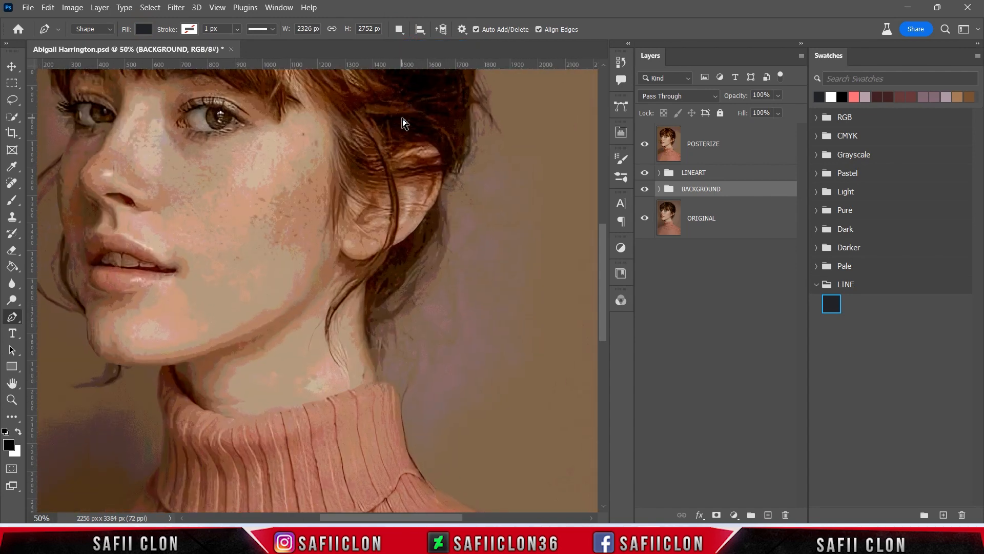
pyautogui.scroll(5, 385, 118)
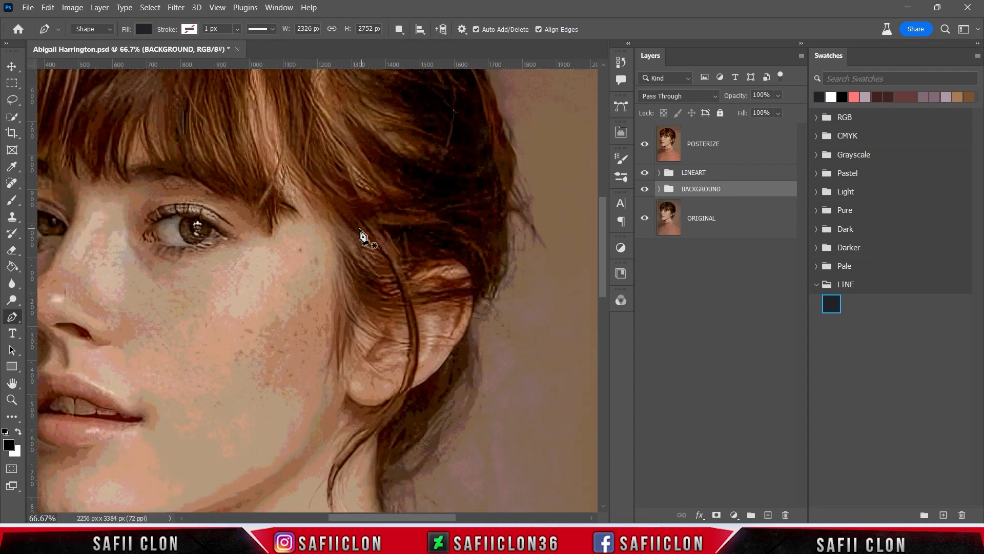
pyautogui.moveTo(413, 517); pyautogui.dragTo(385, 516)
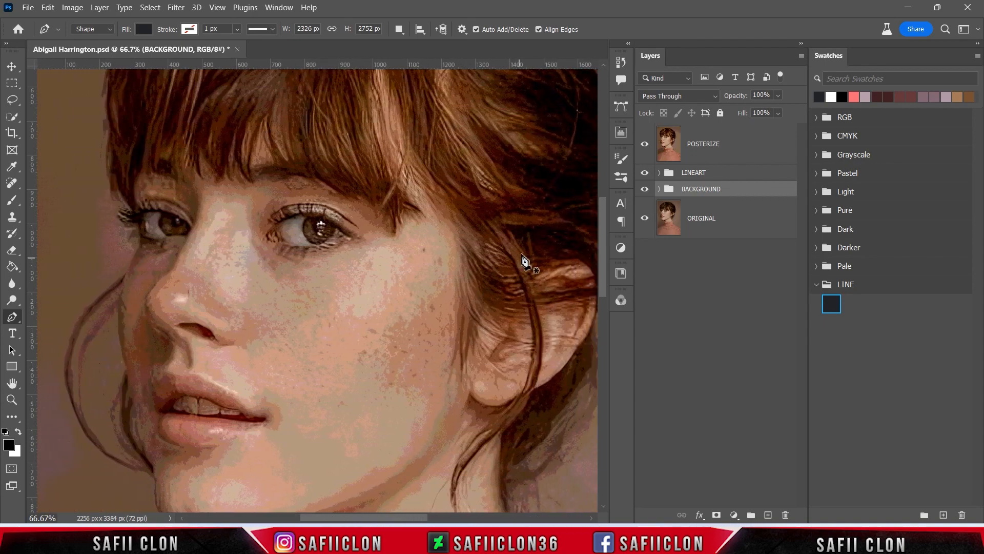
pyautogui.click(643, 148)
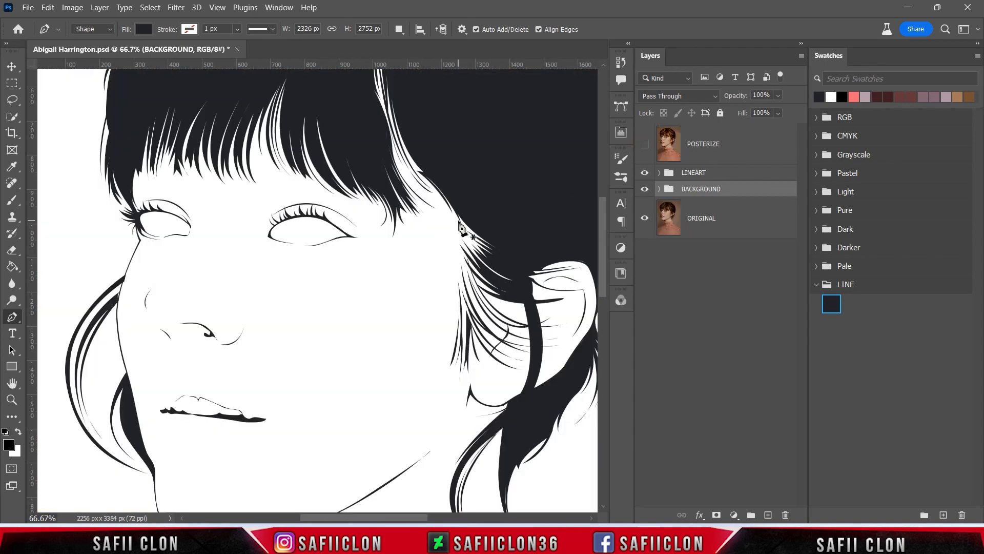
pyautogui.hotkey('ctrl', '+')
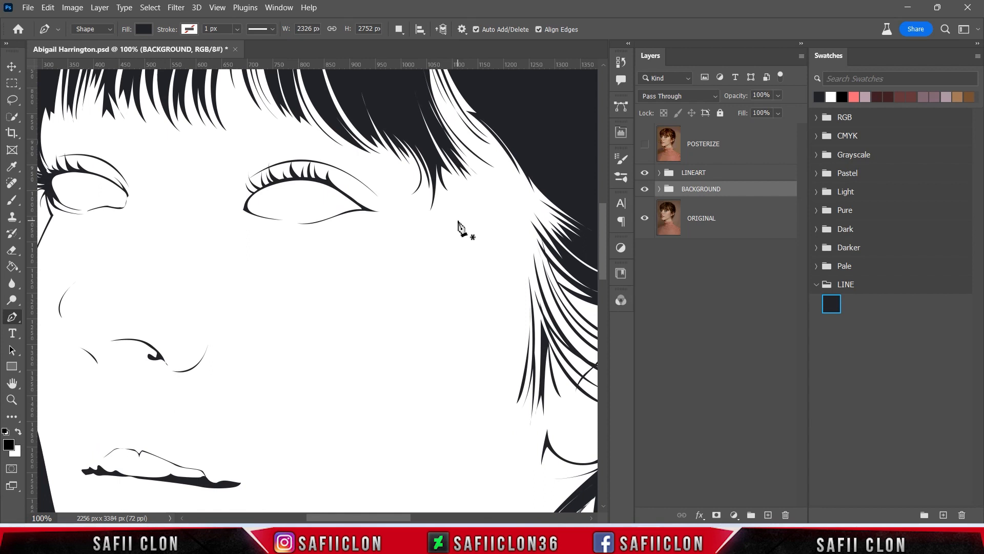
pyautogui.hotkey('ctrl', '+')
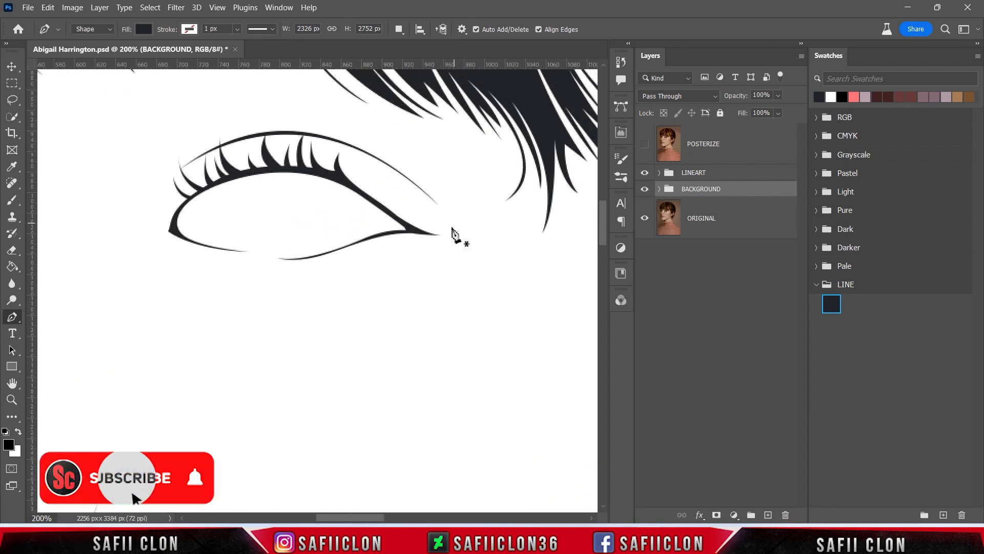
pyautogui.scroll(1, 452, 235)
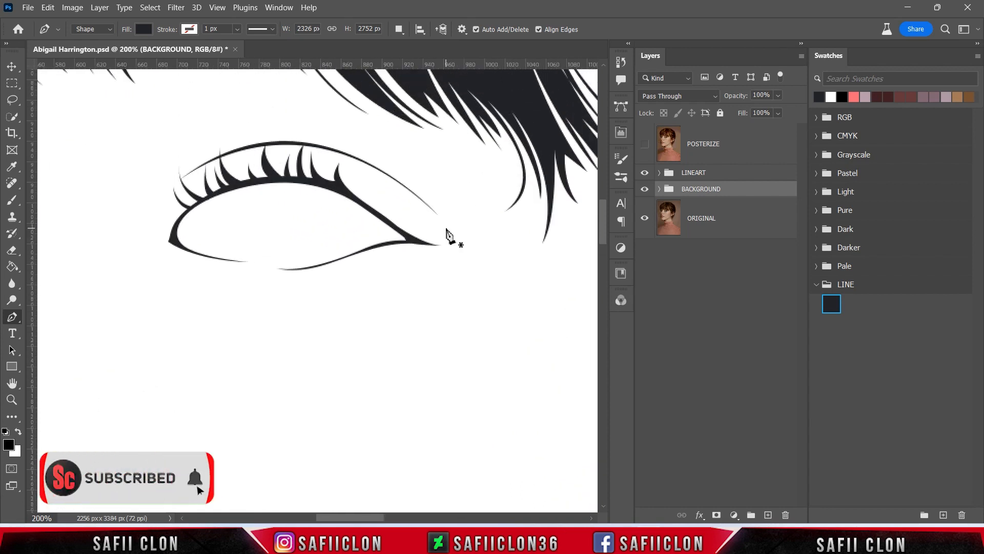
# Draw a closed shape about 230 by 87 px along that eye's outline and check it against the POSTERIZE layer
pyautogui.click(276, 268)
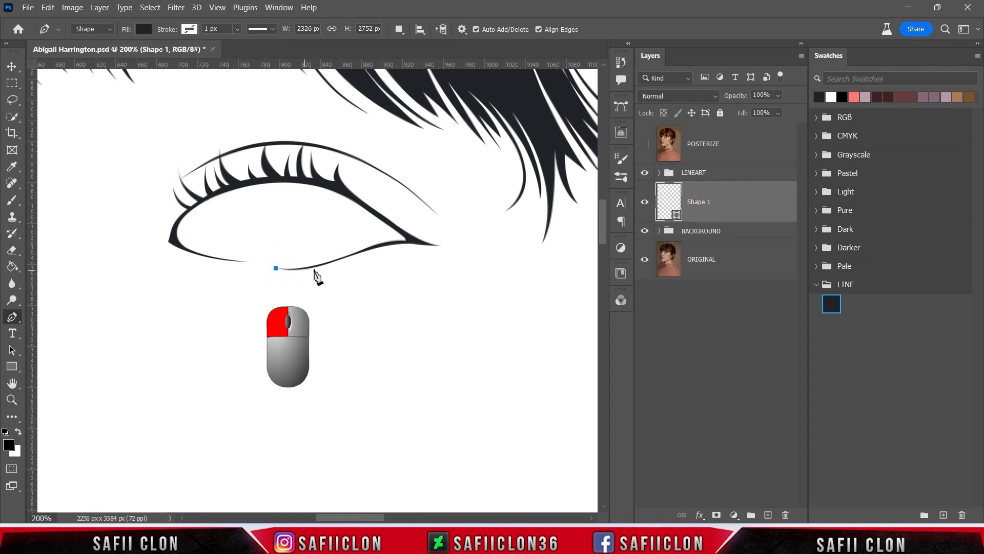
pyautogui.moveTo(332, 261); pyautogui.dragTo(427, 243)
pyautogui.moveTo(344, 193); pyautogui.dragTo(315, 179)
pyautogui.click(210, 197)
pyautogui.moveTo(209, 197); pyautogui.dragTo(205, 258)
pyautogui.click(645, 147)
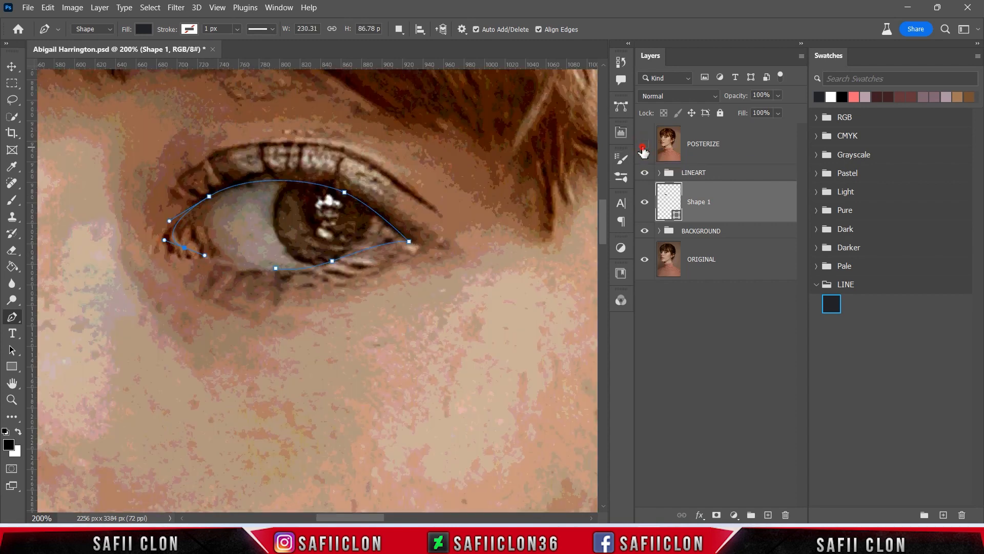
pyautogui.click(645, 147)
pyautogui.moveTo(239, 262); pyautogui.dragTo(252, 262)
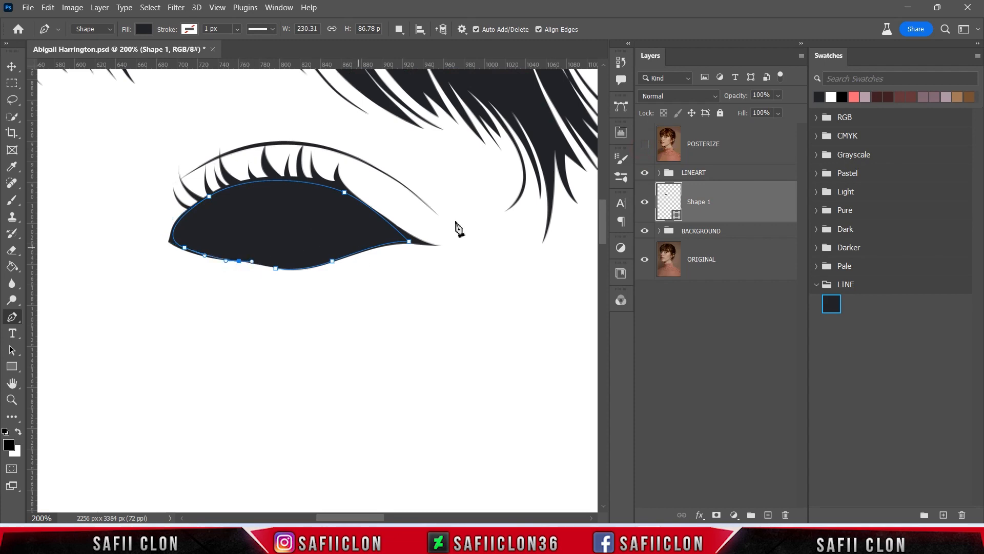
pyautogui.click(645, 148)
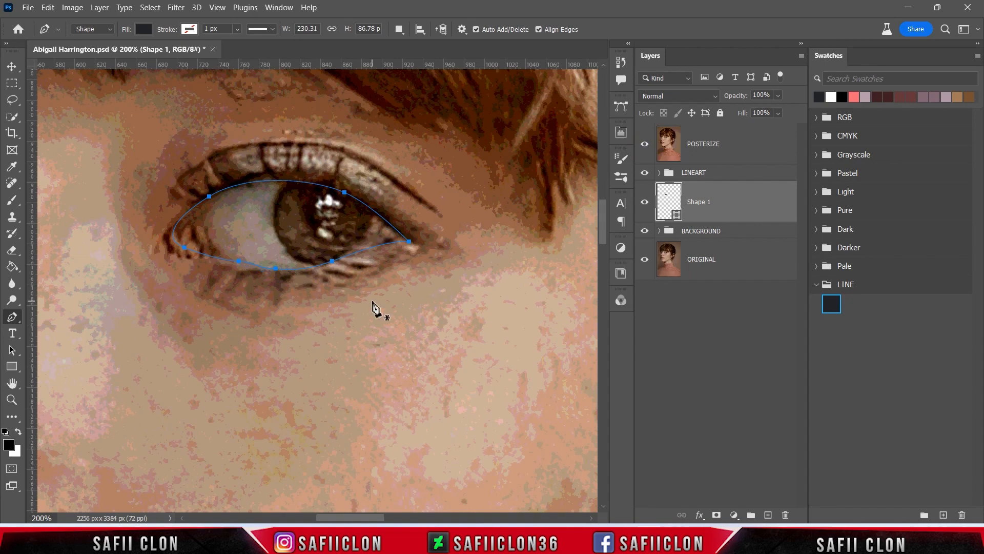
pyautogui.click(645, 146)
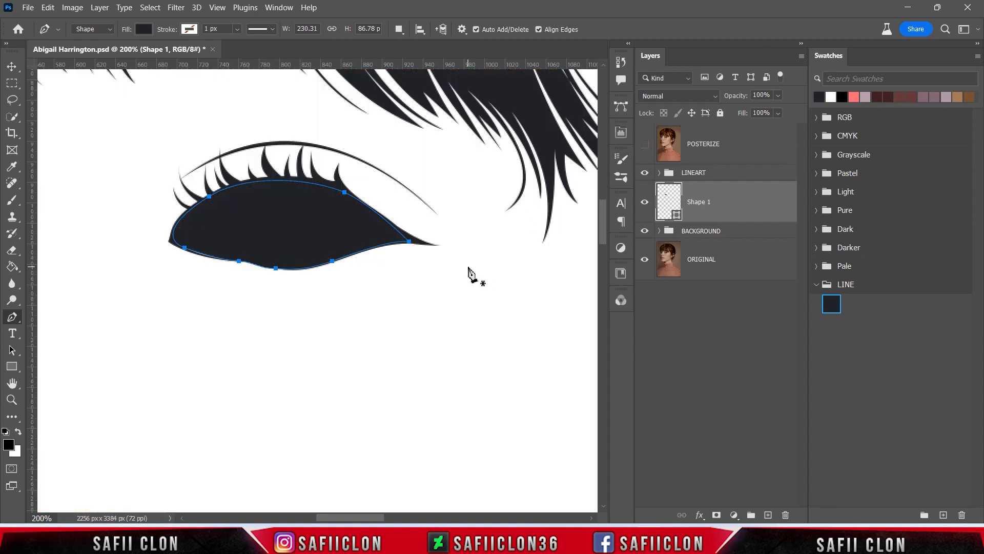
# Import the EYES.aco swatch file and expand its EYES group
pyautogui.click(978, 57)
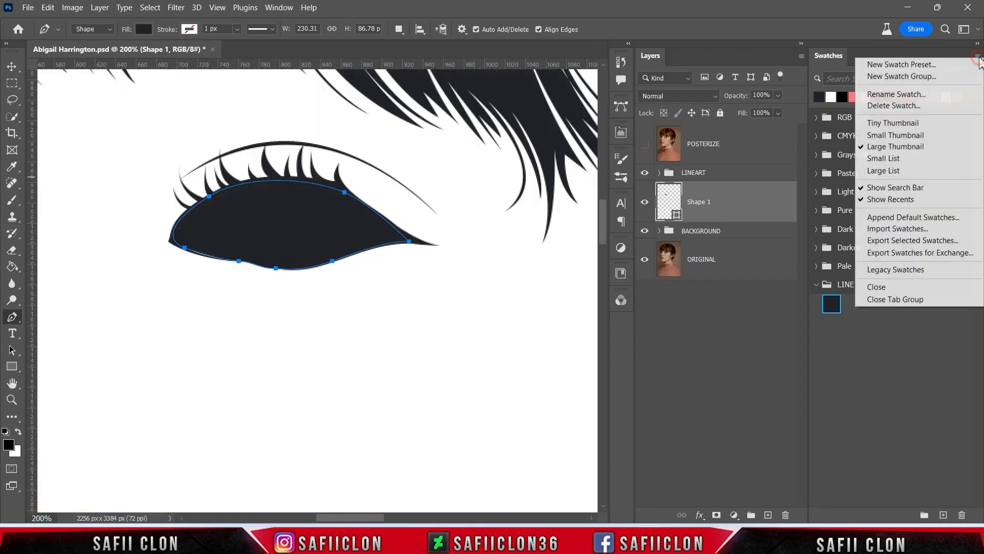
pyautogui.click(889, 233)
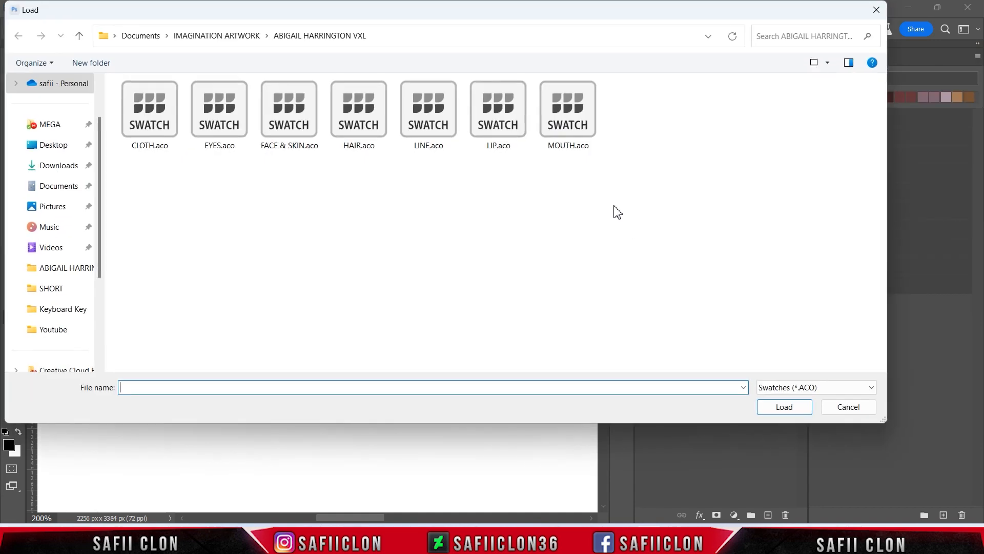
pyautogui.click(229, 125)
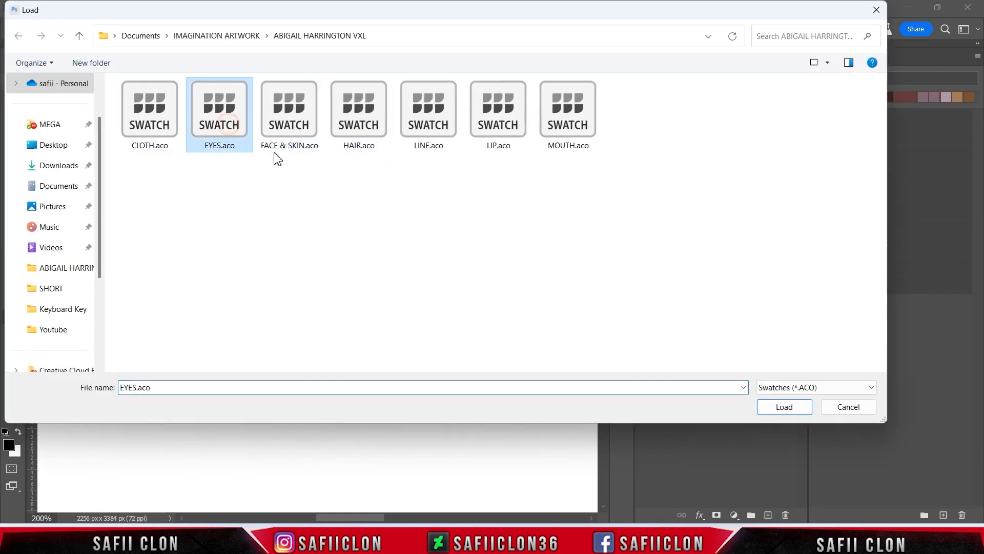
pyautogui.click(796, 409)
pyautogui.click(816, 323)
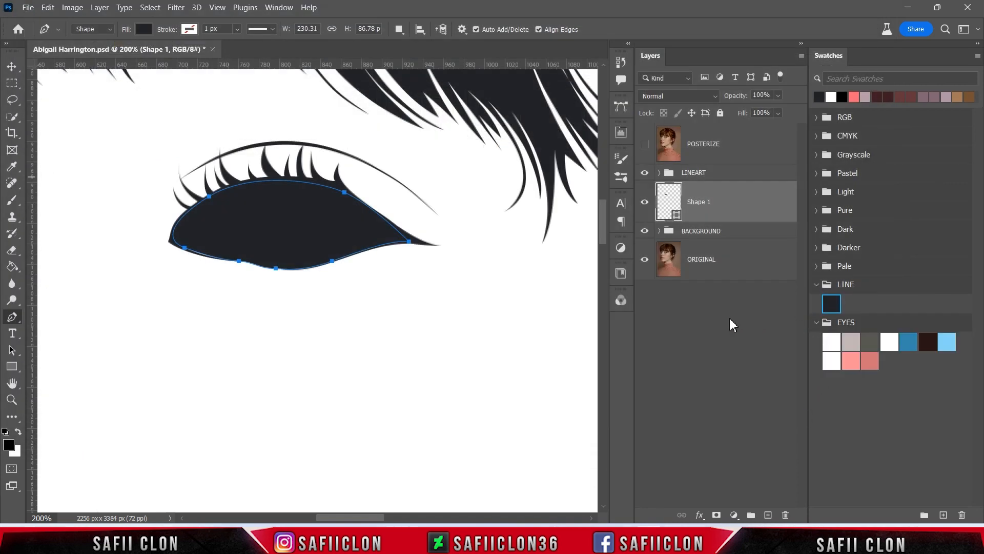
# Fill the Shape 1 eye shape with the first white swatch of the EYES group
pyautogui.doubleClick(678, 215)
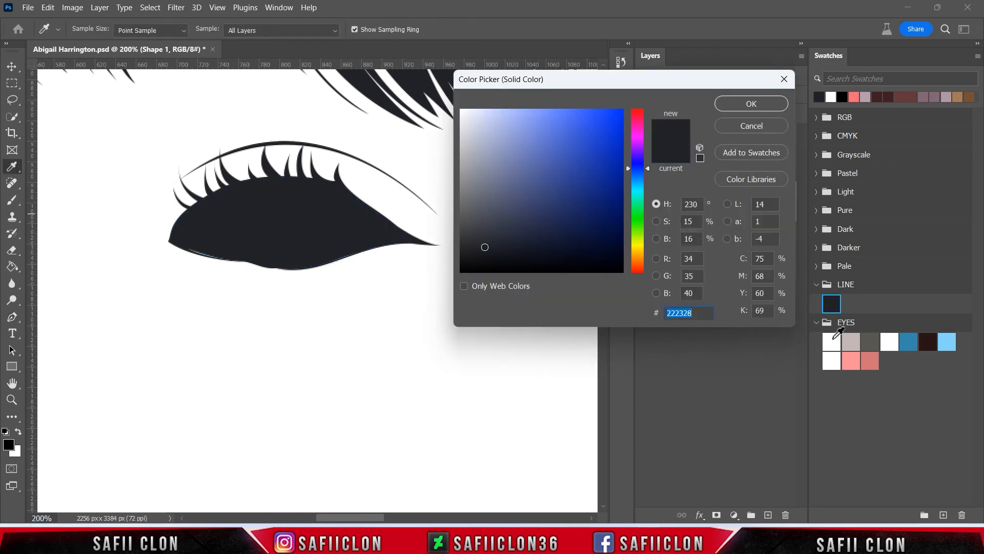
pyautogui.click(833, 339)
pyautogui.click(745, 105)
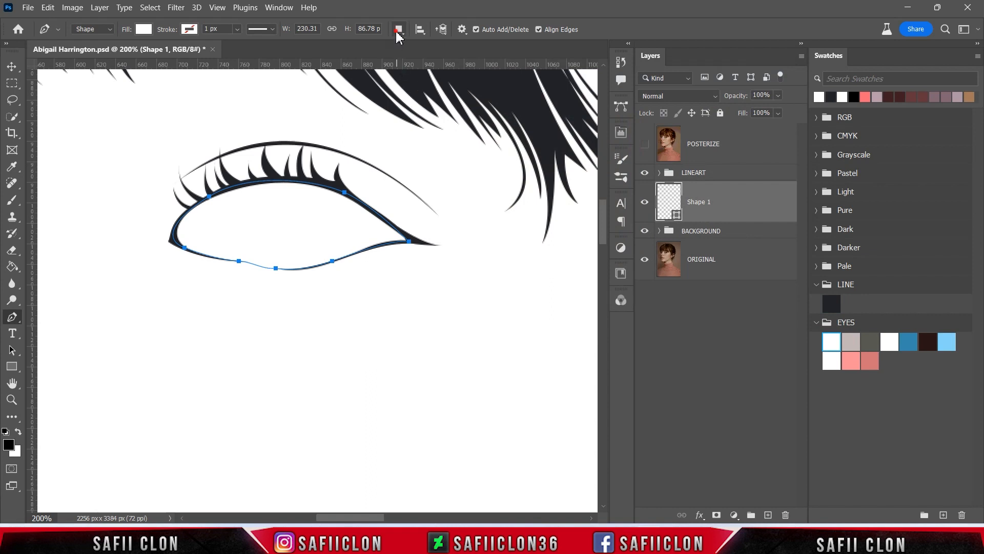
# Using Combine Shapes, draw a closed white shape along the other eye's outline on the Shape 1 layer, checking it against the POSTERIZE layer
pyautogui.click(399, 31)
pyautogui.click(429, 57)
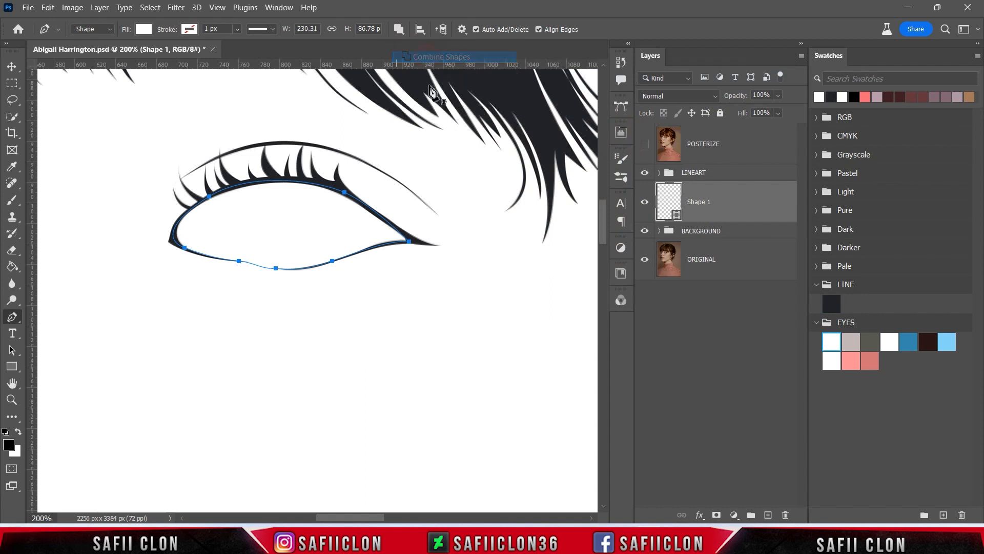
pyautogui.moveTo(382, 518); pyautogui.dragTo(329, 506)
pyautogui.click(645, 145)
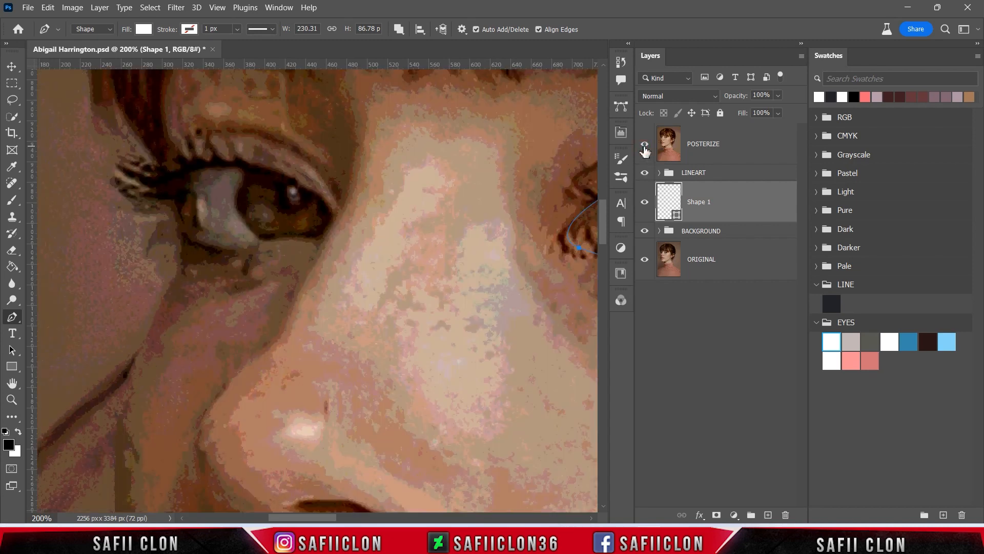
pyautogui.click(645, 145)
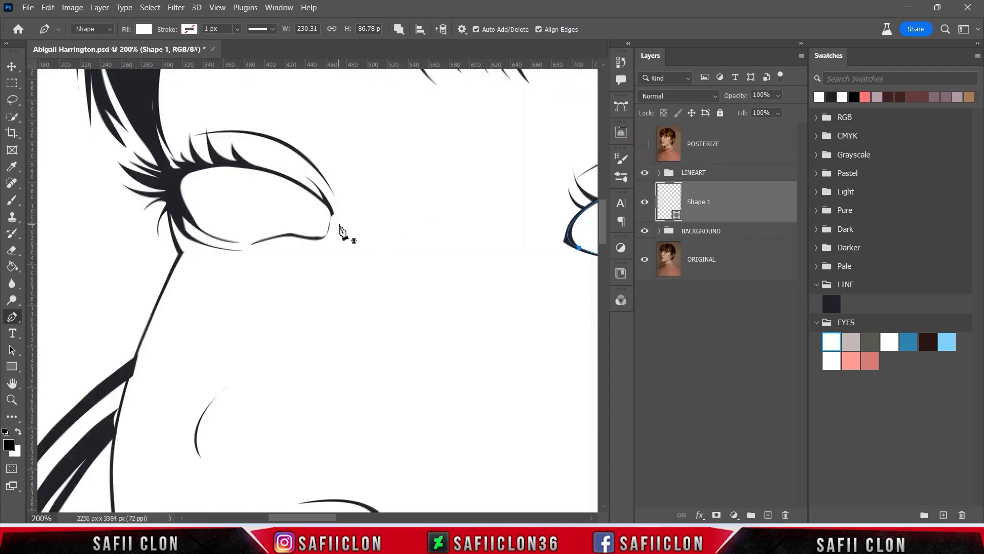
pyautogui.click(252, 244)
pyautogui.click(327, 234)
pyautogui.click(332, 215)
pyautogui.moveTo(284, 174); pyautogui.dragTo(172, 176)
pyautogui.moveTo(190, 220); pyautogui.dragTo(207, 240)
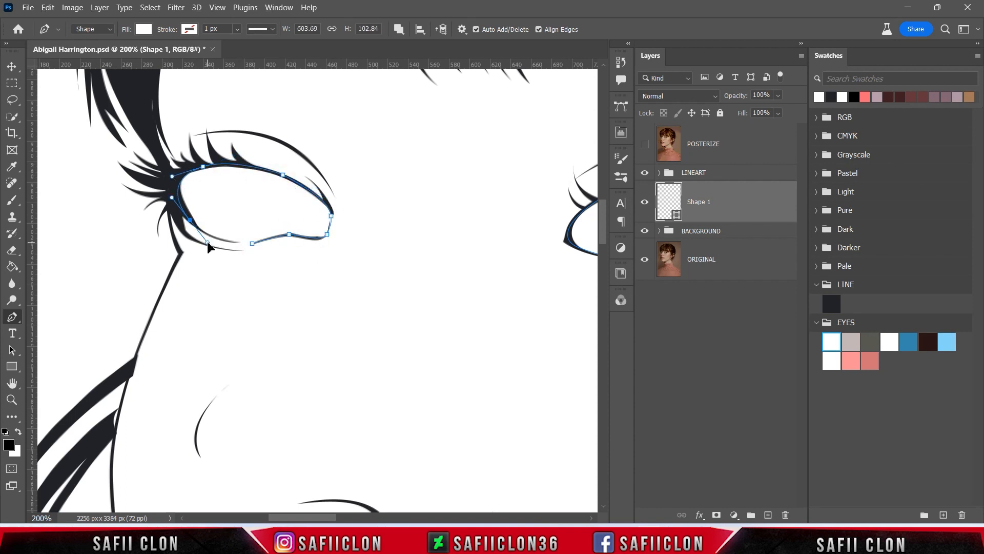
pyautogui.click(645, 147)
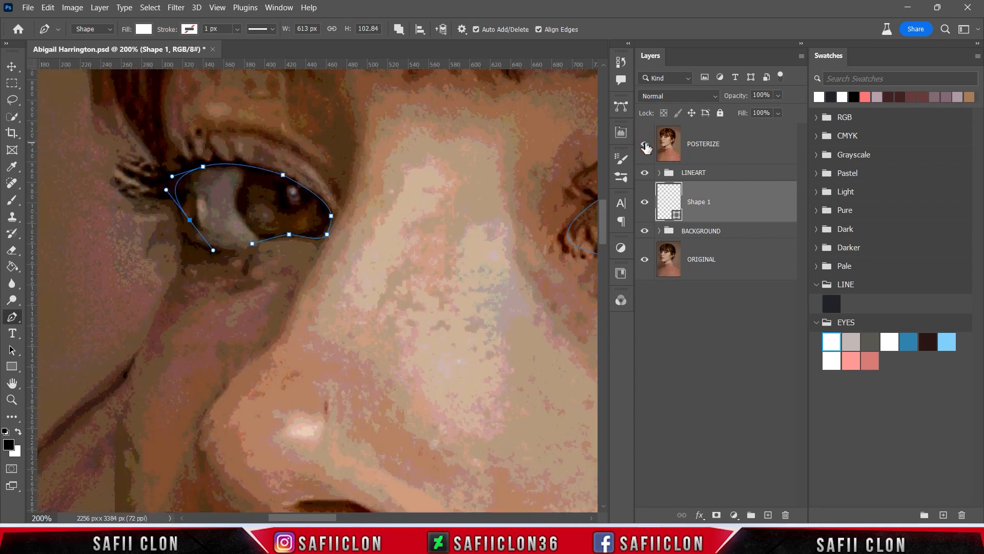
pyautogui.click(646, 147)
pyautogui.keyDown('alt'); pyautogui.click(190, 220); pyautogui.keyUp('alt')
pyautogui.moveTo(251, 244); pyautogui.dragTo(301, 251)
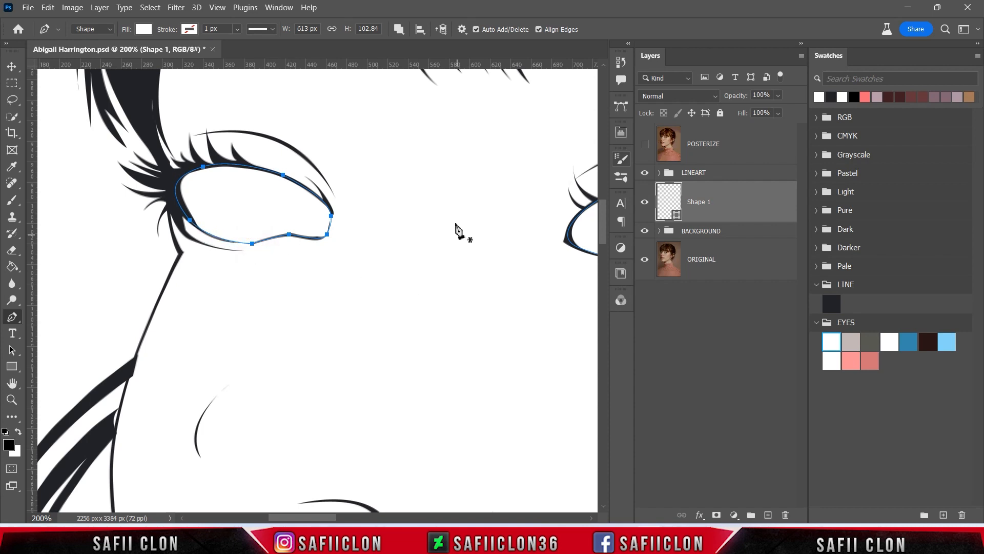
# On a new shape layer, trace the lighter shadow's edge across the white of the eye nearer the ear, following the POSTERIZE layer
pyautogui.click(399, 28)
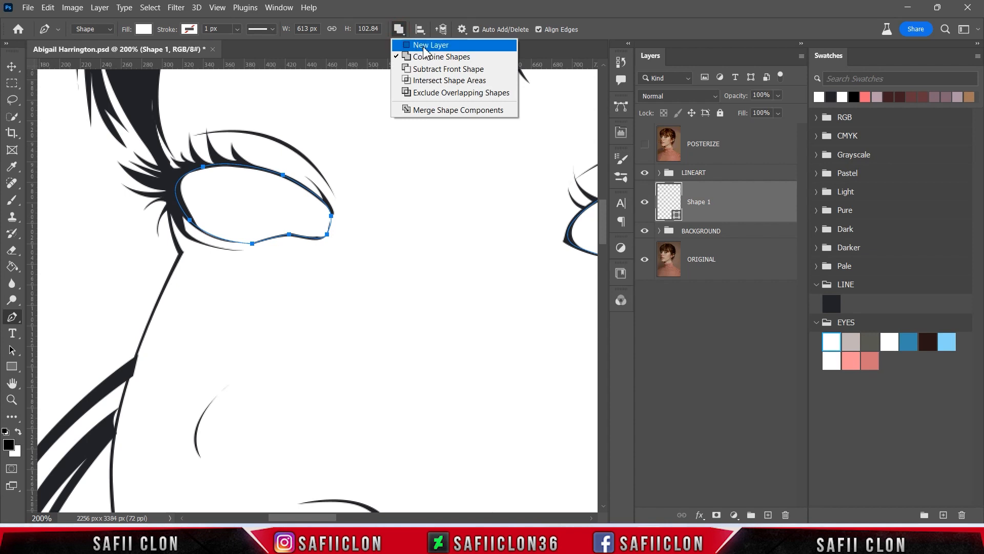
pyautogui.click(448, 46)
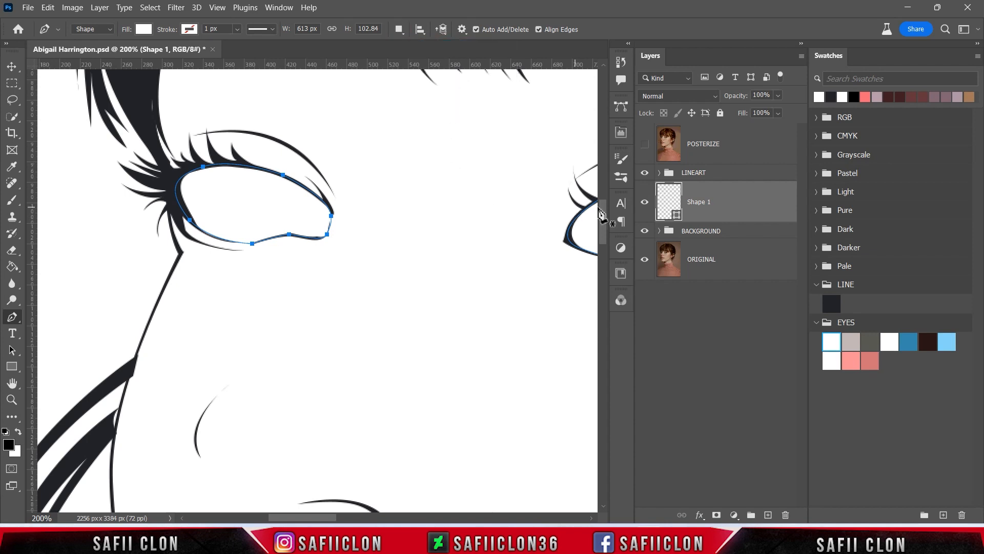
pyautogui.click(645, 145)
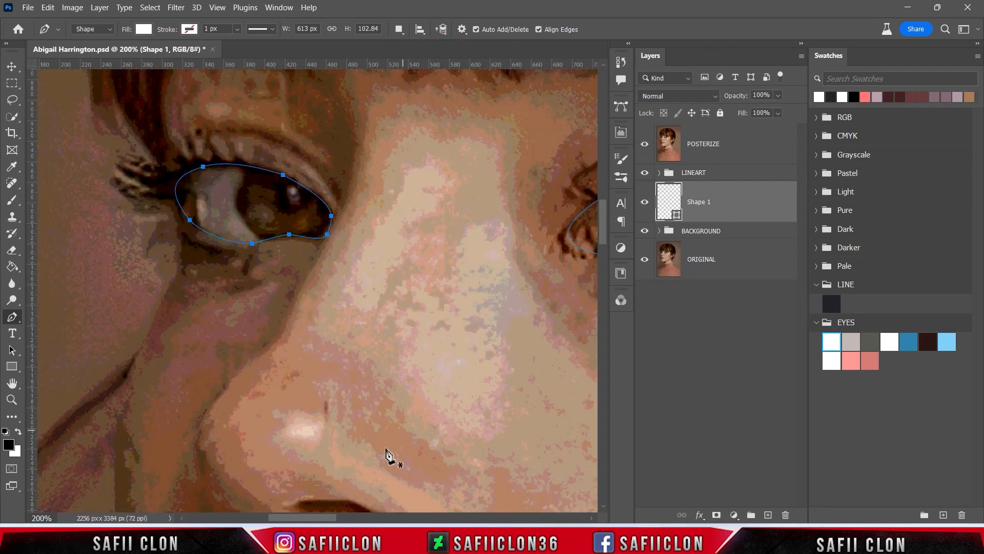
pyautogui.moveTo(327, 518); pyautogui.dragTo(368, 519)
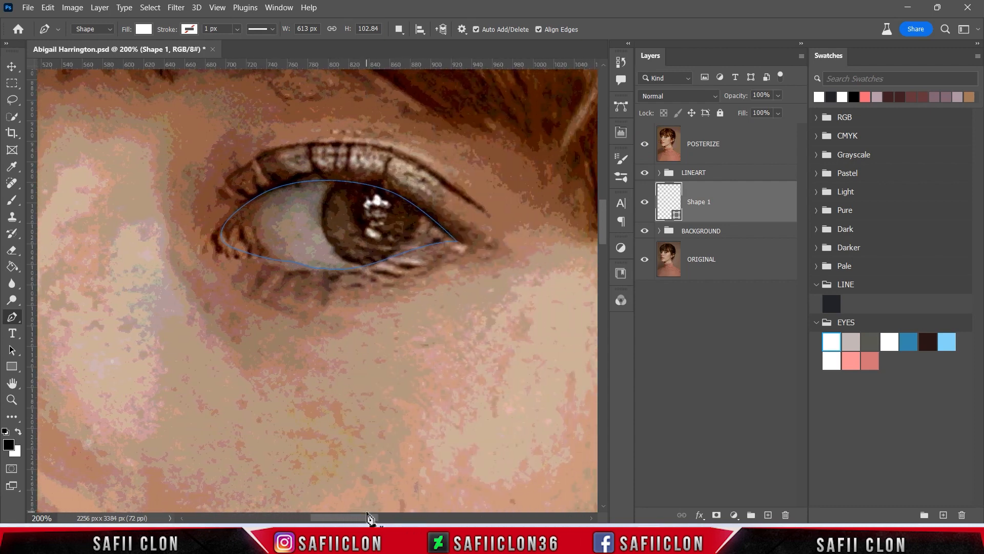
pyautogui.click(317, 272)
pyautogui.moveTo(302, 207); pyautogui.dragTo(311, 214)
pyautogui.moveTo(354, 262); pyautogui.dragTo(387, 268)
pyautogui.click(645, 144)
pyautogui.click(645, 146)
pyautogui.moveTo(419, 233); pyautogui.dragTo(425, 222)
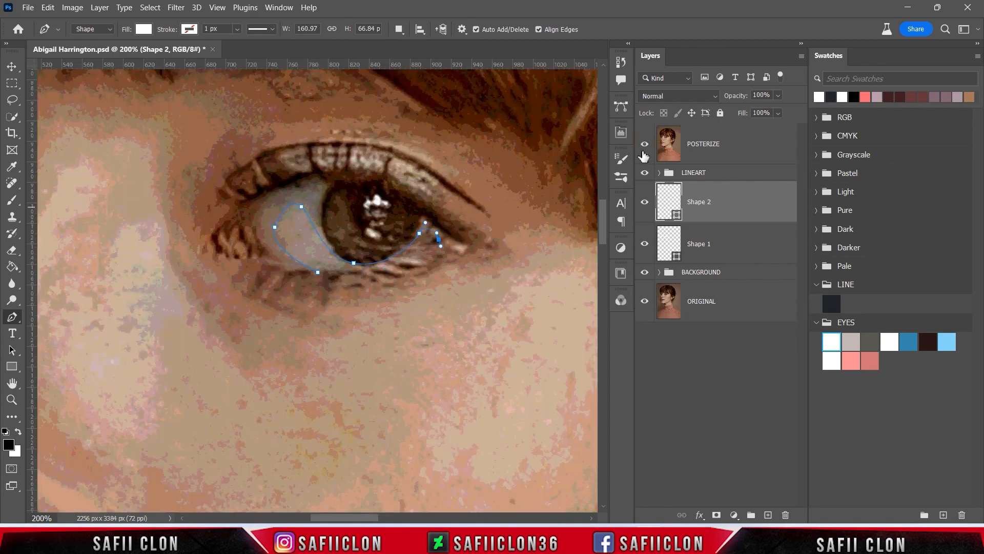
# Hide the POSTERIZE layer and close the shadow path around the outside of the eye, making it about 324 by 162 px
pyautogui.click(644, 145)
pyautogui.moveTo(492, 256); pyautogui.dragTo(505, 217)
pyautogui.moveTo(394, 158); pyautogui.dragTo(342, 147)
pyautogui.moveTo(222, 166); pyautogui.dragTo(187, 215)
pyautogui.moveTo(196, 260); pyautogui.dragTo(266, 300)
pyautogui.moveTo(314, 304); pyautogui.dragTo(342, 289)
pyautogui.click(317, 272)
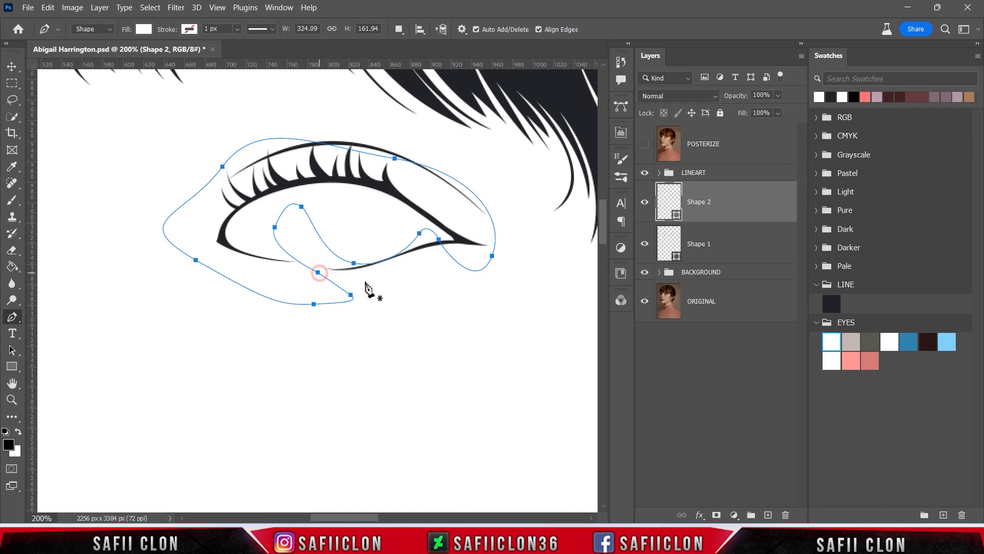
# Fill the Shape 2 shadow with the c1b7b5 swatch and clip it to the Shape 1 layer
pyautogui.doubleClick(677, 219)
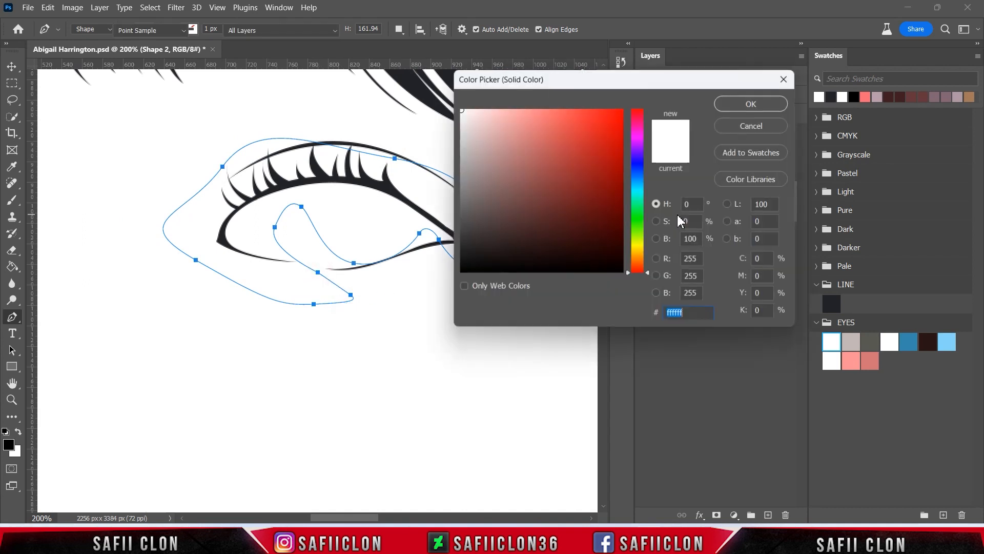
pyautogui.click(852, 346)
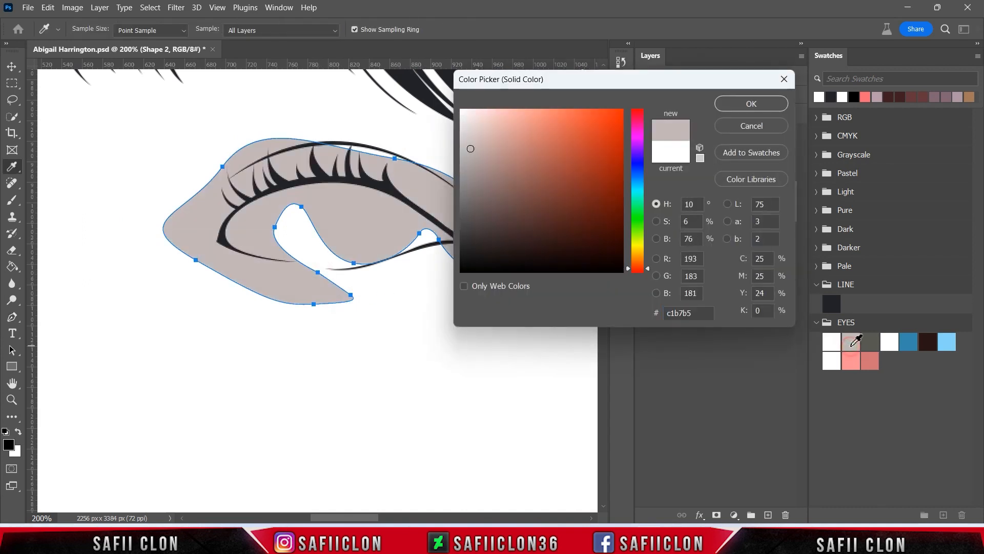
pyautogui.click(733, 107)
pyautogui.rightClick(737, 202)
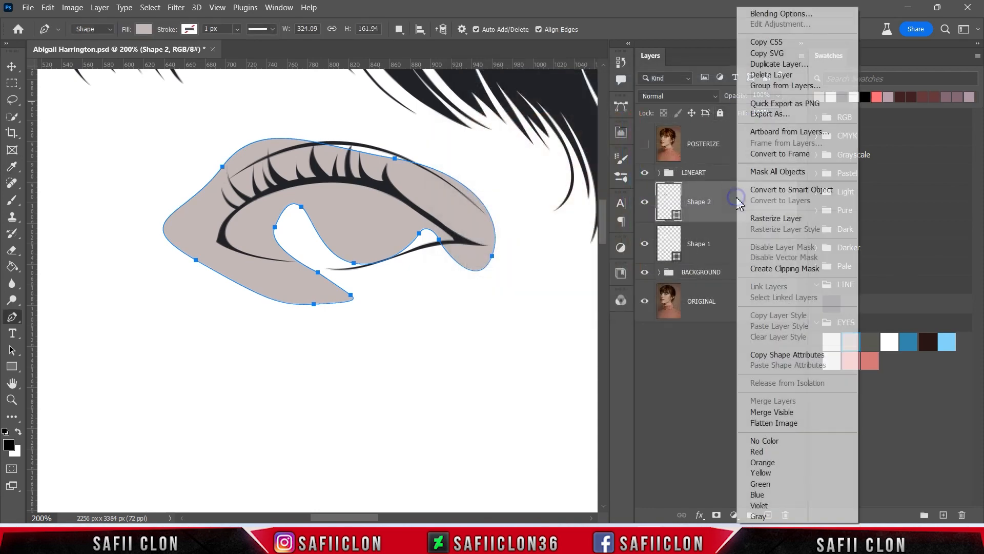
pyautogui.click(774, 269)
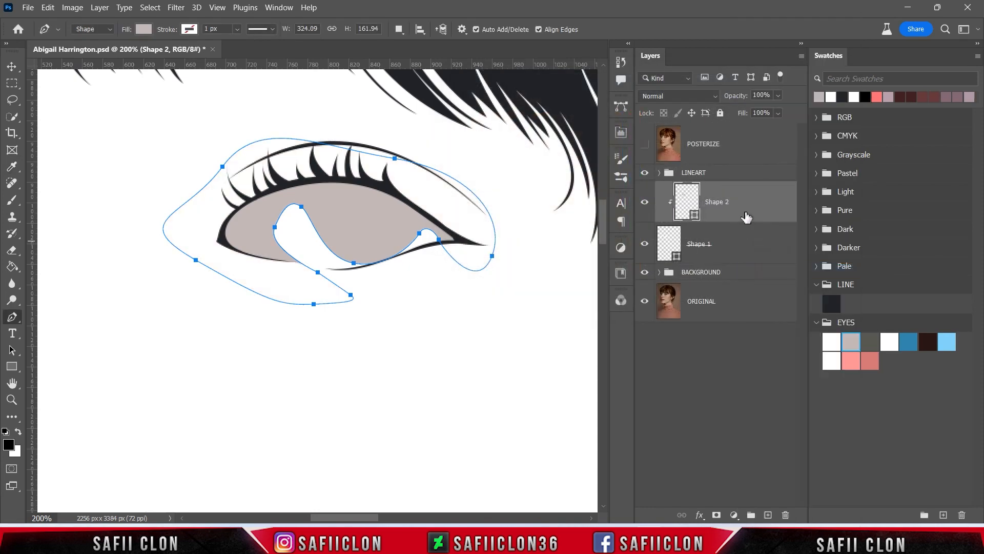
# Using Combine Shapes on the Shape 2 layer, trace the lighter shadow's edge inside the other eye over the POSTERIZE layer
pyautogui.click(399, 29)
pyautogui.click(425, 58)
pyautogui.moveTo(358, 518); pyautogui.dragTo(319, 518)
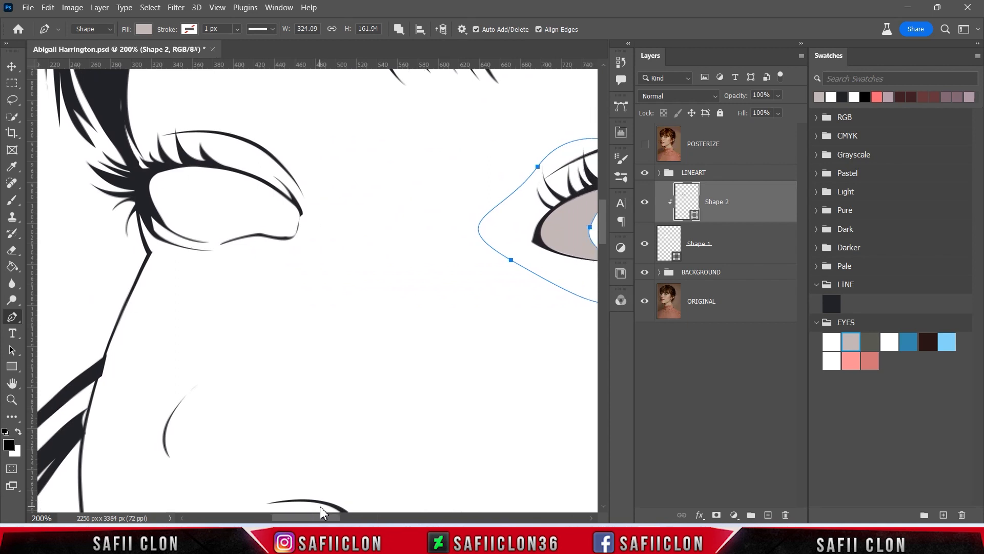
pyautogui.click(644, 148)
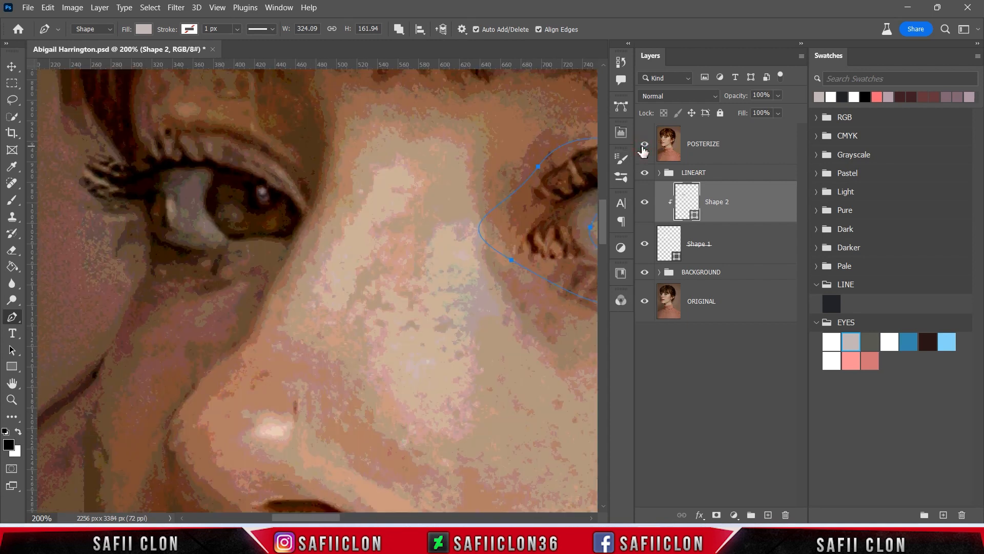
pyautogui.click(220, 255)
pyautogui.moveTo(180, 216); pyautogui.dragTo(200, 198)
pyautogui.moveTo(236, 241); pyautogui.dragTo(257, 245)
# Close the other eye's shadow path around the outside of its lashes and outline, with the POSTERIZE layer hidden
pyautogui.moveTo(254, 104); pyautogui.dragTo(207, 92)
pyautogui.moveTo(142, 113); pyautogui.dragTo(118, 153)
pyautogui.moveTo(107, 214); pyautogui.dragTo(115, 259)
pyautogui.moveTo(135, 278); pyautogui.dragTo(167, 295)
pyautogui.moveTo(201, 285); pyautogui.dragTo(211, 286)
pyautogui.click(645, 148)
pyautogui.click(225, 267)
pyautogui.click(221, 255)
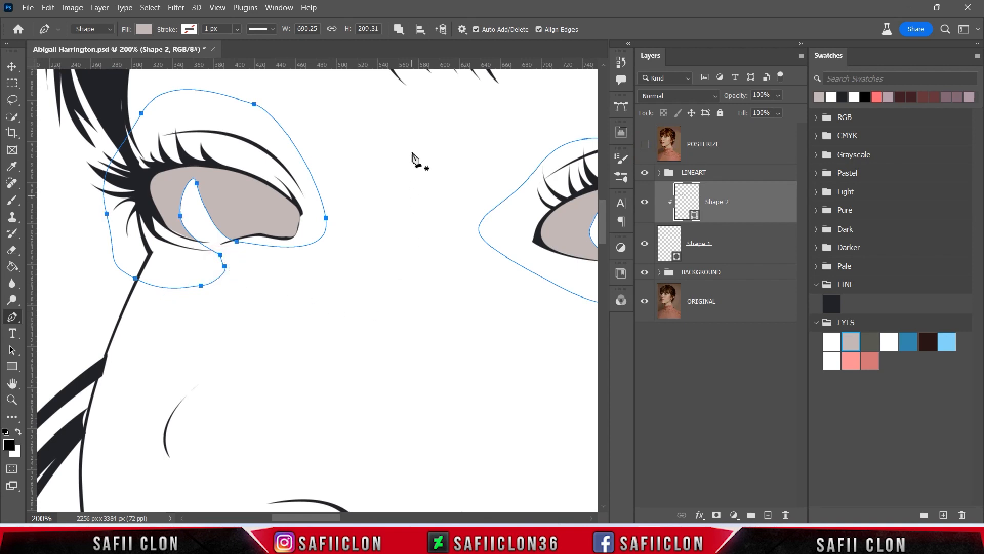
# On a new shape layer, trace the darker shadow's edge around the white of the eye nearer the ear from the POSTERIZE layer
pyautogui.click(399, 29)
pyautogui.click(424, 50)
pyautogui.moveTo(328, 517); pyautogui.dragTo(371, 517)
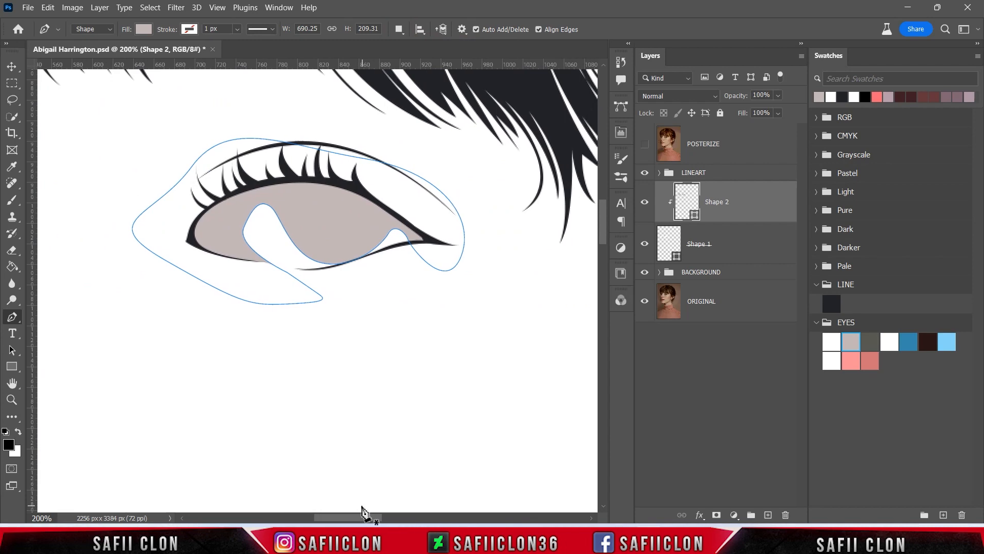
pyautogui.click(645, 145)
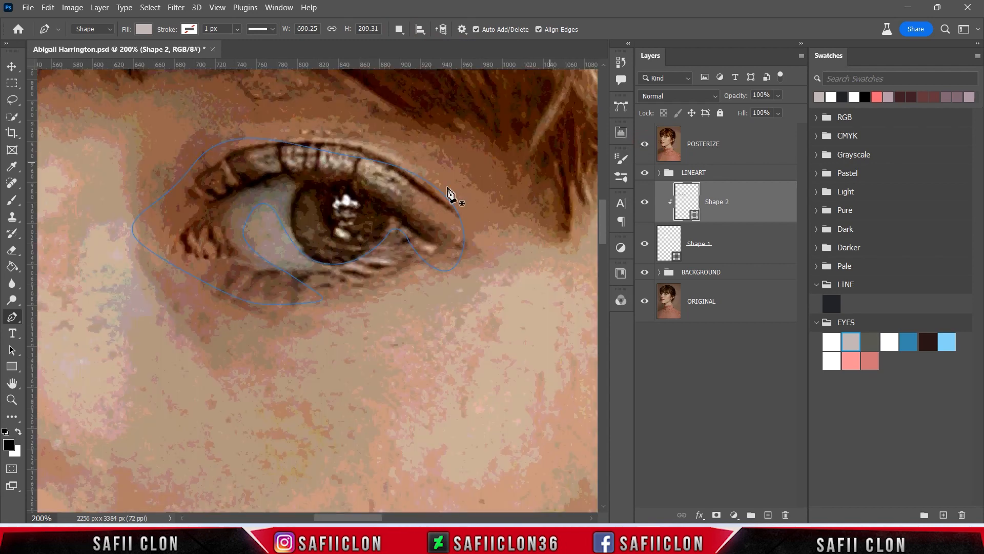
pyautogui.click(285, 276)
pyautogui.click(240, 250)
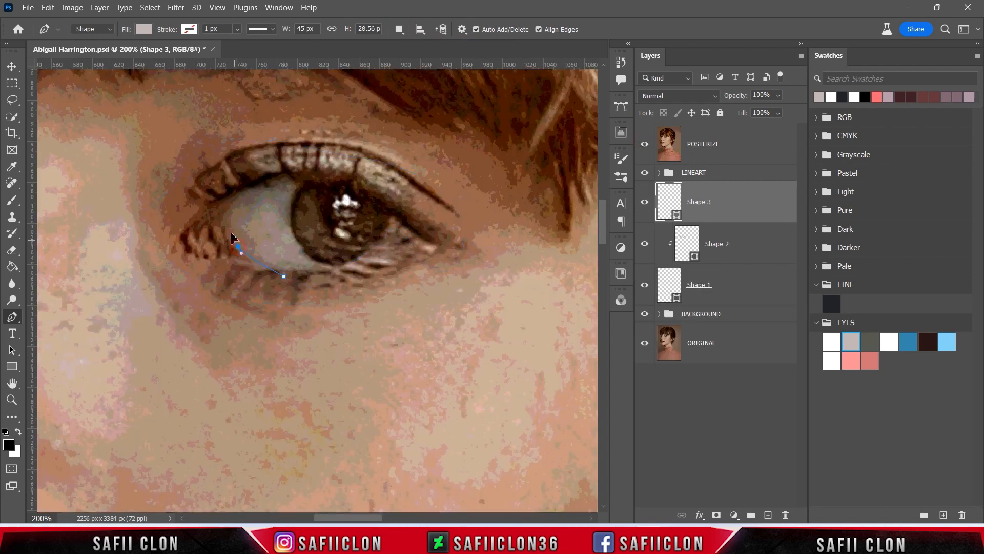
pyautogui.click(243, 202)
pyautogui.moveTo(287, 187); pyautogui.dragTo(294, 192)
pyautogui.moveTo(297, 235); pyautogui.dragTo(374, 251)
pyautogui.click(645, 144)
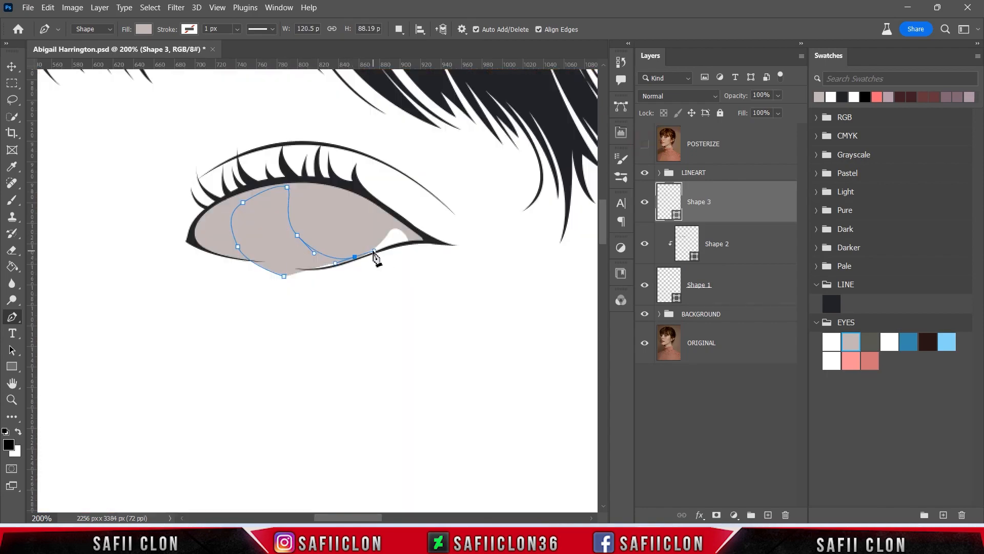
# Close the darker shadow path around the outside of the eye, making it about 278 by 146 px
pyautogui.click(401, 231)
pyautogui.click(442, 253)
pyautogui.click(387, 182)
pyautogui.click(251, 163)
pyautogui.click(169, 212)
pyautogui.click(193, 281)
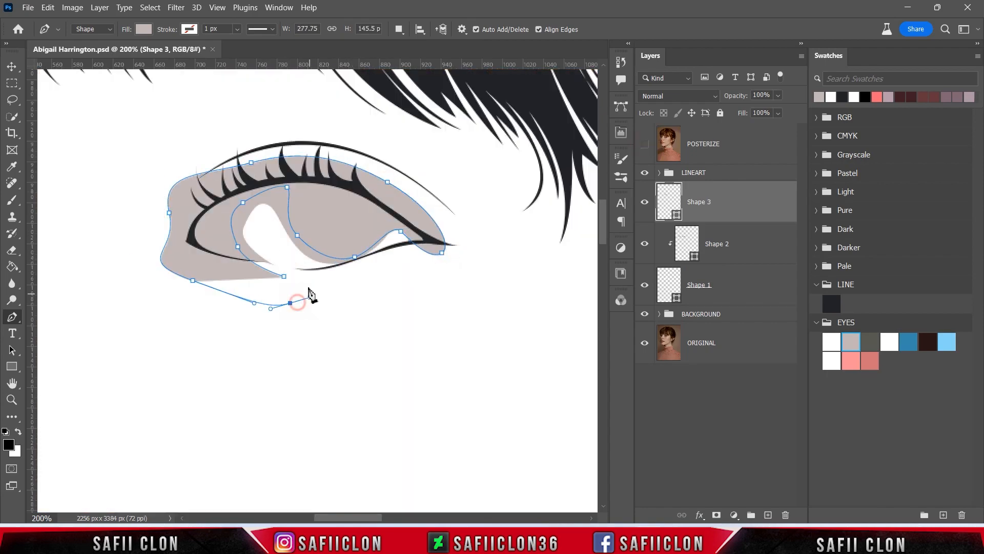
pyautogui.click(291, 303)
pyautogui.click(285, 277)
# Fill the Shape 3 shadow with the 585951 swatch and clip it to the eye shape beneath
pyautogui.doubleClick(678, 216)
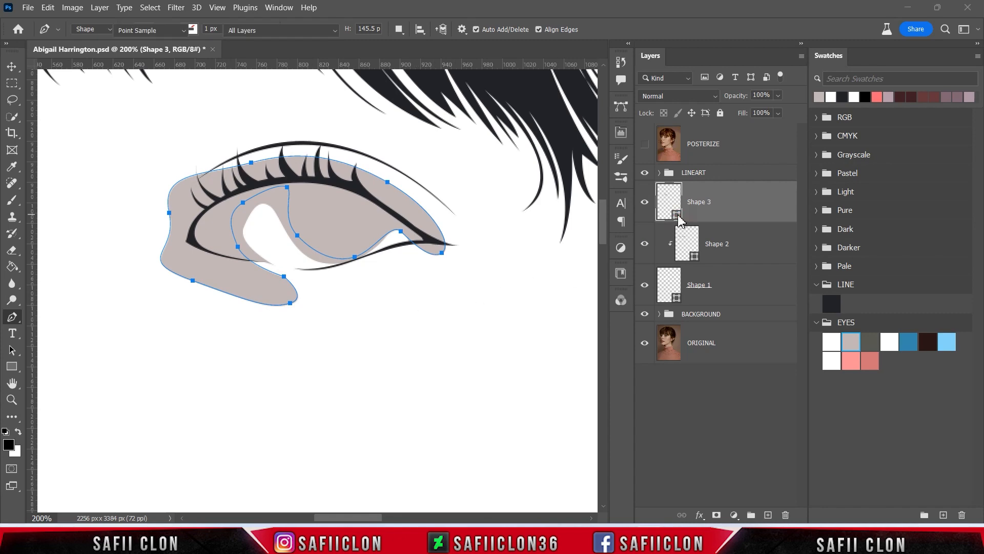
pyautogui.click(871, 339)
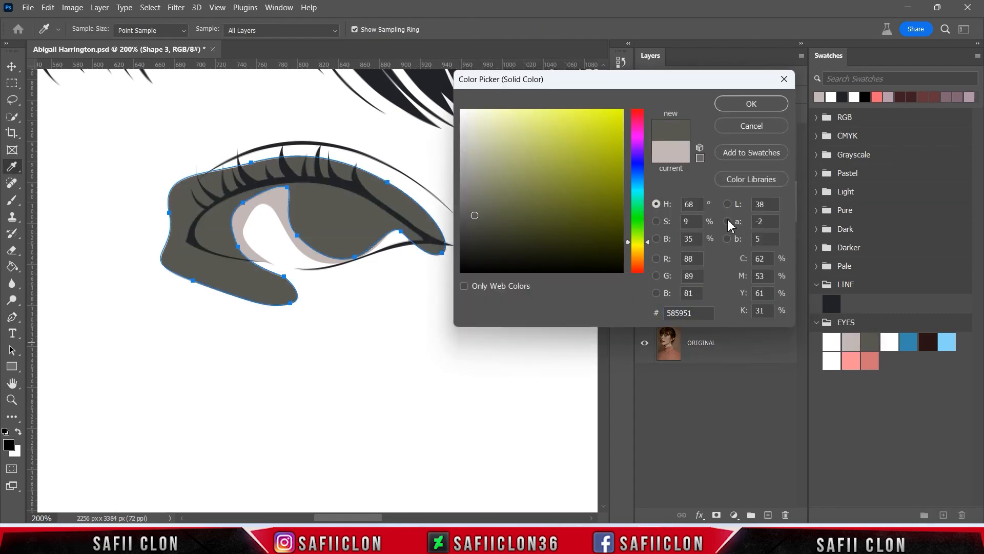
pyautogui.click(737, 105)
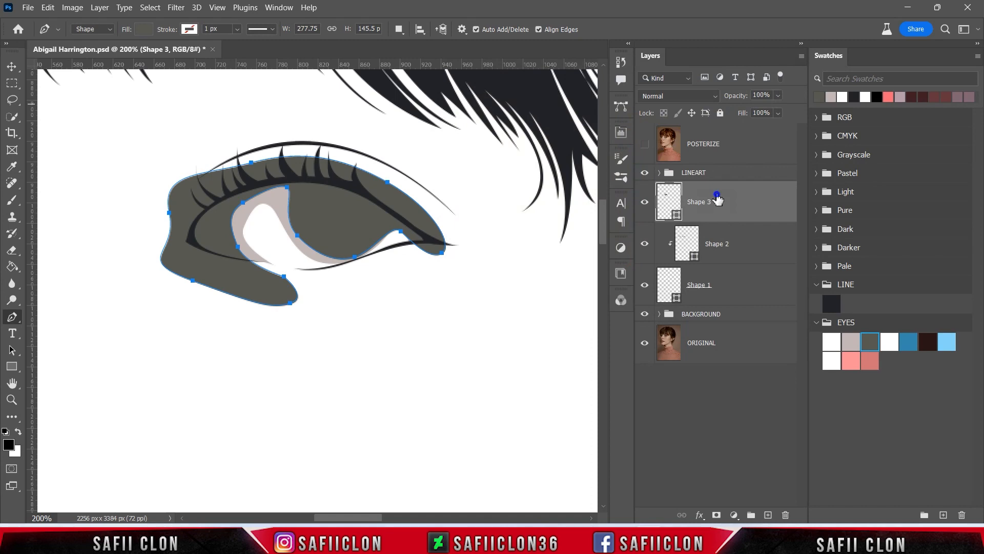
pyautogui.rightClick(718, 201)
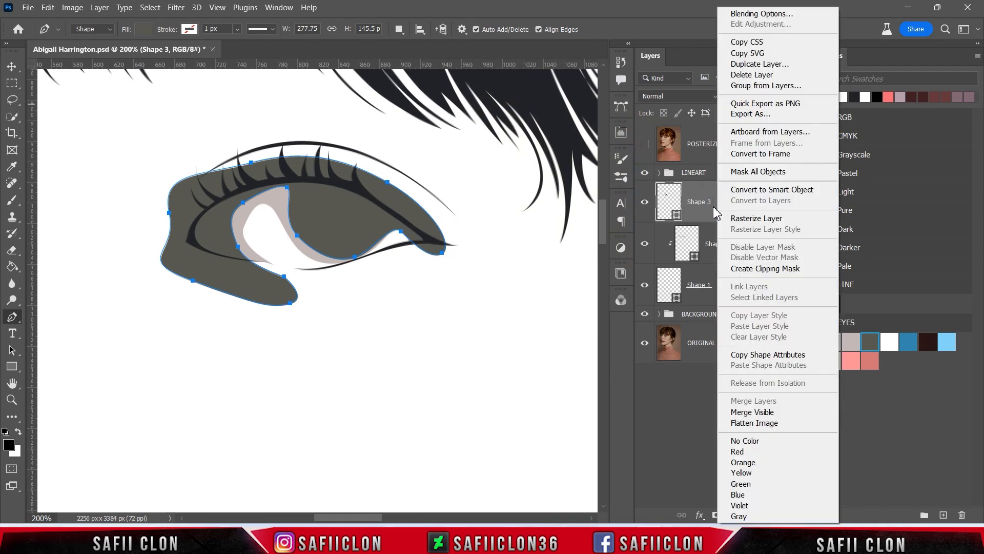
pyautogui.click(758, 269)
# With shapes set to combine on the Shape 3 layer, trace the darker shadow's edge around the other eye's white from the POSTERIZE layer
pyautogui.click(400, 29)
pyautogui.click(431, 57)
pyautogui.moveTo(374, 518); pyautogui.dragTo(325, 519)
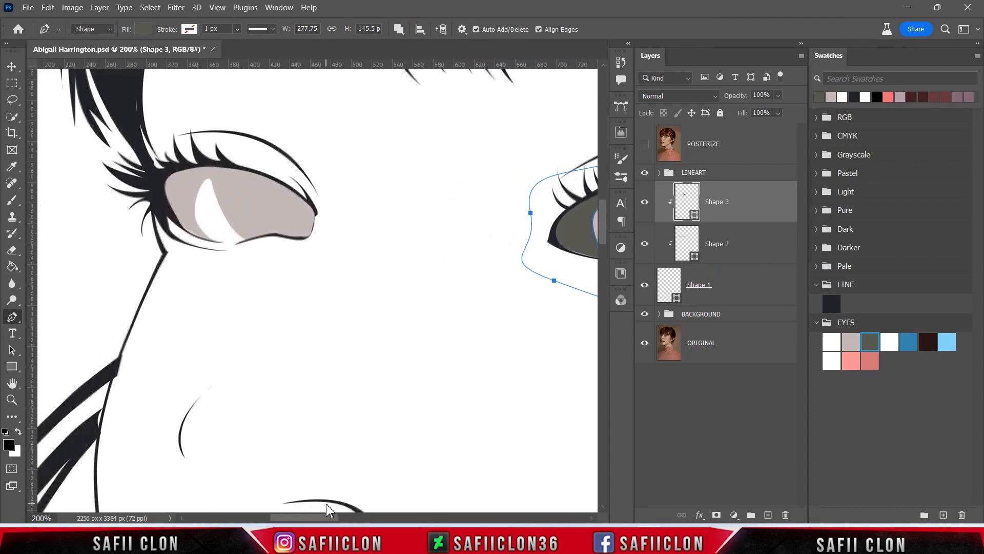
pyautogui.click(647, 144)
pyautogui.click(647, 145)
pyautogui.click(647, 145)
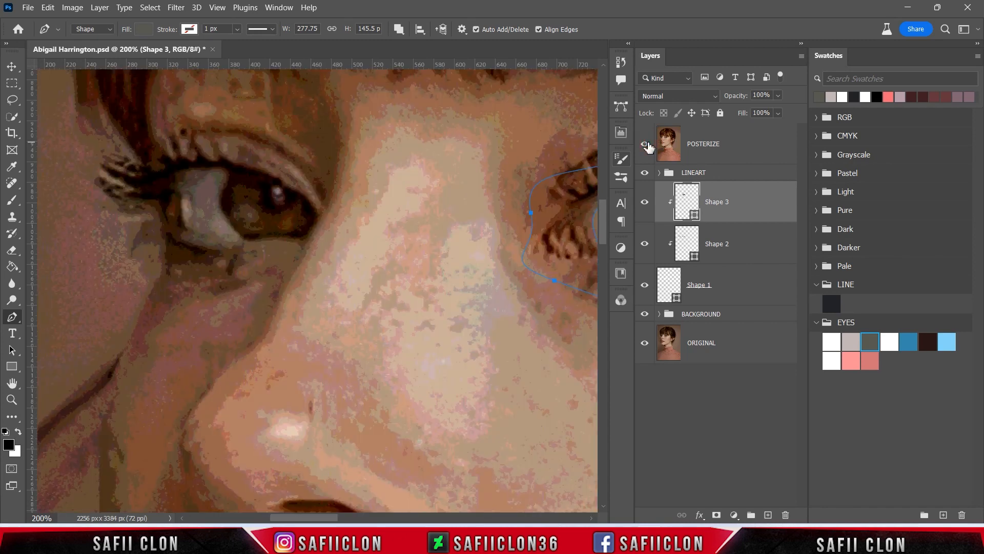
pyautogui.click(238, 250)
pyautogui.moveTo(185, 222); pyautogui.dragTo(214, 168)
pyautogui.click(647, 145)
pyautogui.click(647, 145)
pyautogui.click(222, 183)
pyautogui.moveTo(256, 243); pyautogui.dragTo(281, 248)
# Close the darker shadow path around the outside of that eye with POSTERIZE hidden, and compare both eyes with Shape 3 hidden and shown
pyautogui.click(645, 144)
pyautogui.moveTo(328, 212); pyautogui.dragTo(306, 151)
pyautogui.moveTo(168, 138); pyautogui.dragTo(116, 158)
pyautogui.moveTo(134, 204); pyautogui.dragTo(159, 246)
pyautogui.moveTo(223, 273); pyautogui.dragTo(253, 274)
pyautogui.click(238, 250)
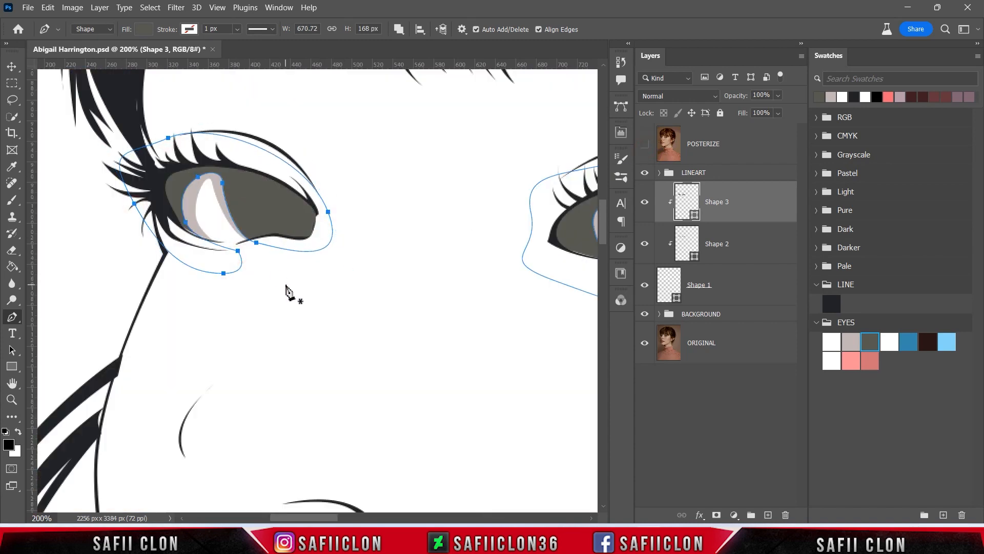
pyautogui.moveTo(328, 518); pyautogui.dragTo(359, 521)
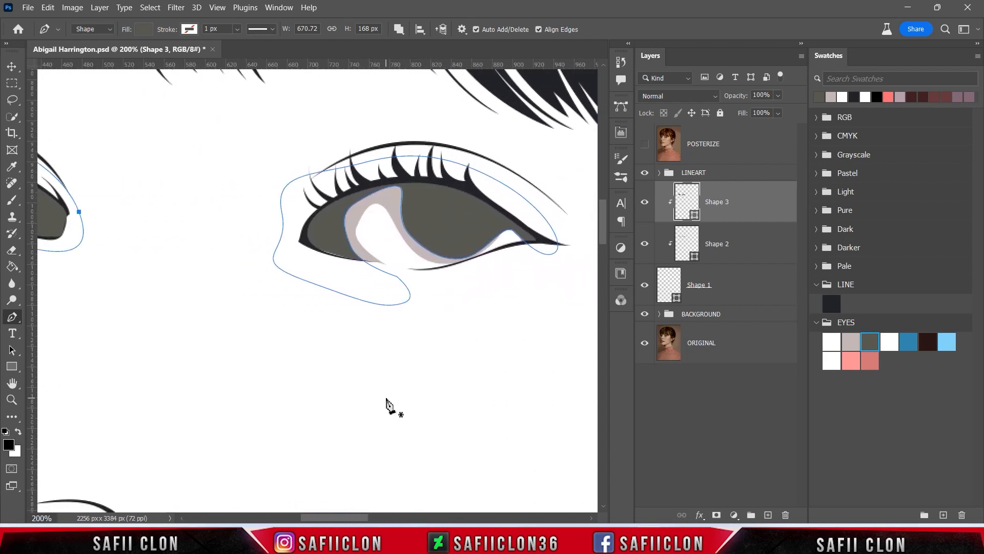
pyautogui.hotkey('ctrl', '-')
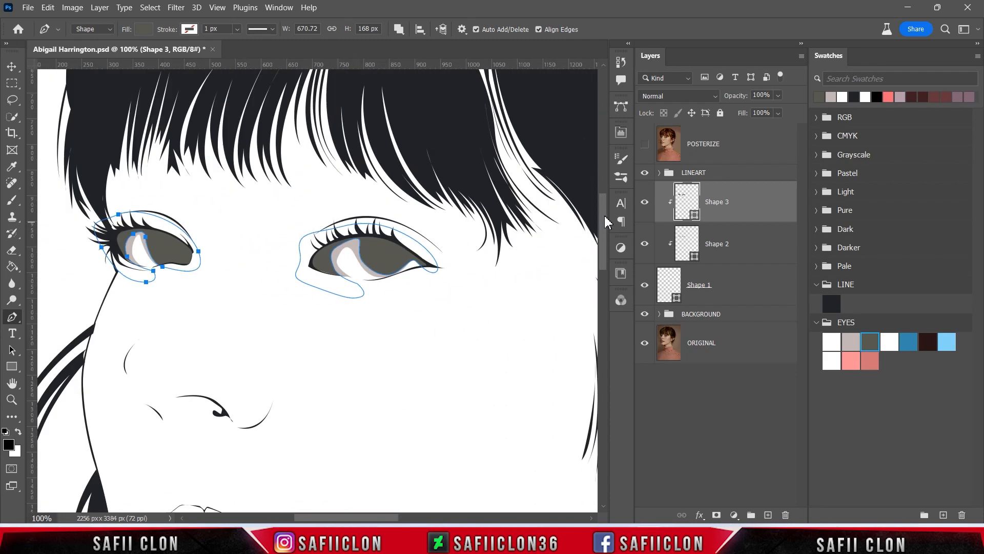
pyautogui.click(644, 204)
pyautogui.click(645, 204)
pyautogui.click(644, 204)
pyautogui.click(644, 204)
# Show the POSTERIZE layer and draw a circle about 119 px wide on a new shape layer below the eye nearer the ear
pyautogui.click(399, 29)
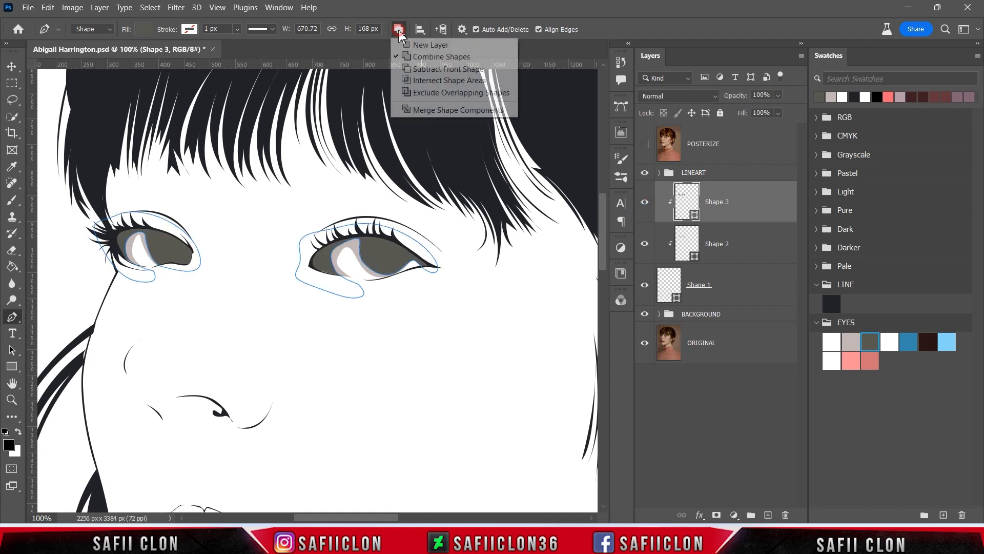
pyautogui.click(417, 46)
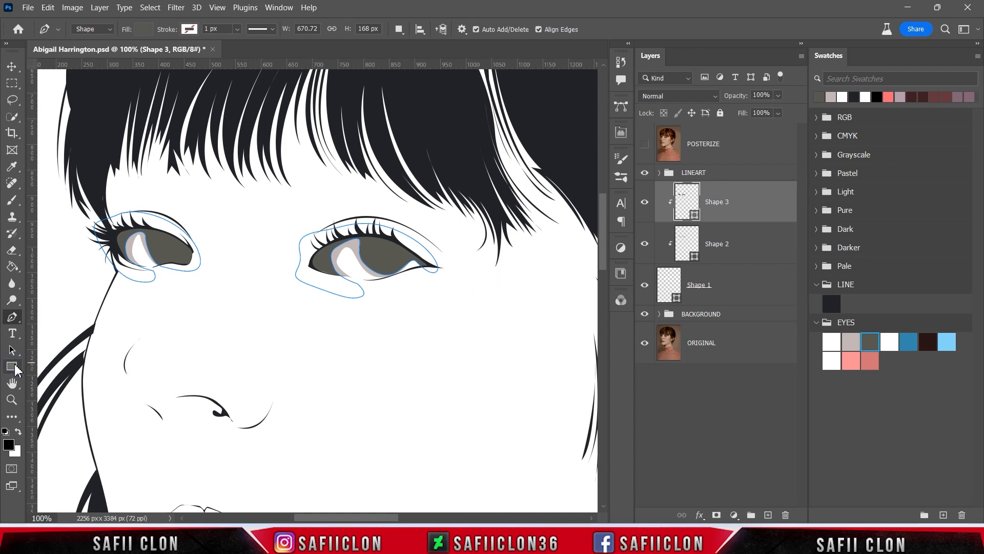
pyautogui.rightClick(15, 369)
pyautogui.click(52, 367)
pyautogui.hotkey('shift', 'u')
pyautogui.click(108, 32)
pyautogui.click(109, 43)
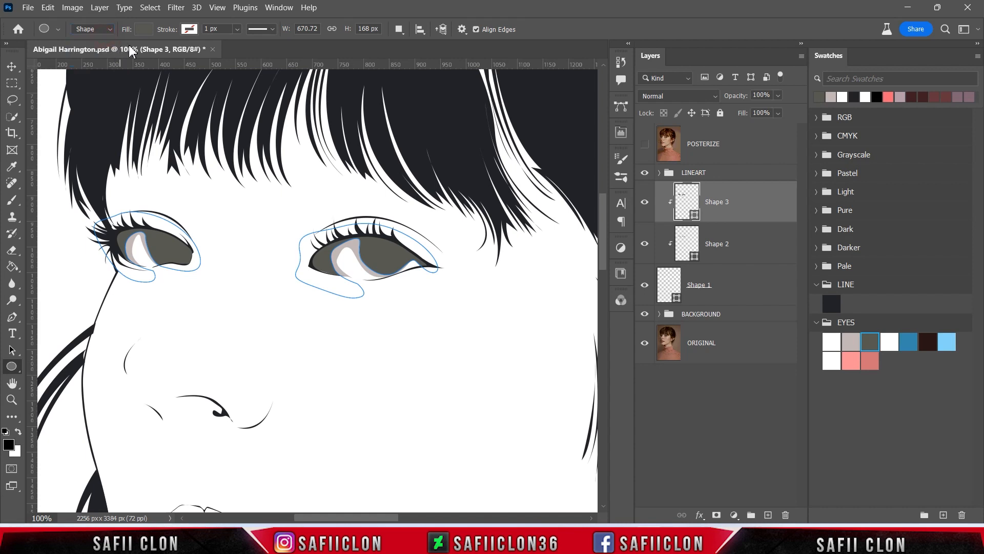
pyautogui.click(145, 30)
pyautogui.click(143, 31)
pyautogui.click(399, 30)
pyautogui.click(428, 41)
pyautogui.click(645, 146)
pyautogui.moveTo(381, 302); pyautogui.dragTo(446, 363)
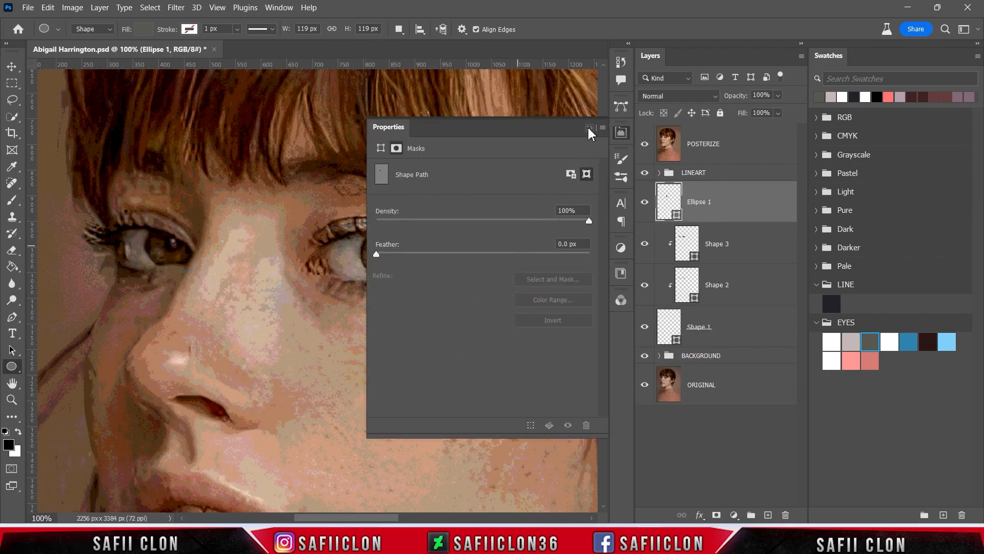
pyautogui.click(590, 128)
# Move the circle over the iris of the eye nearer the ear and scale it proportionally to about 80.25%
pyautogui.hotkey('ctrl', 't')
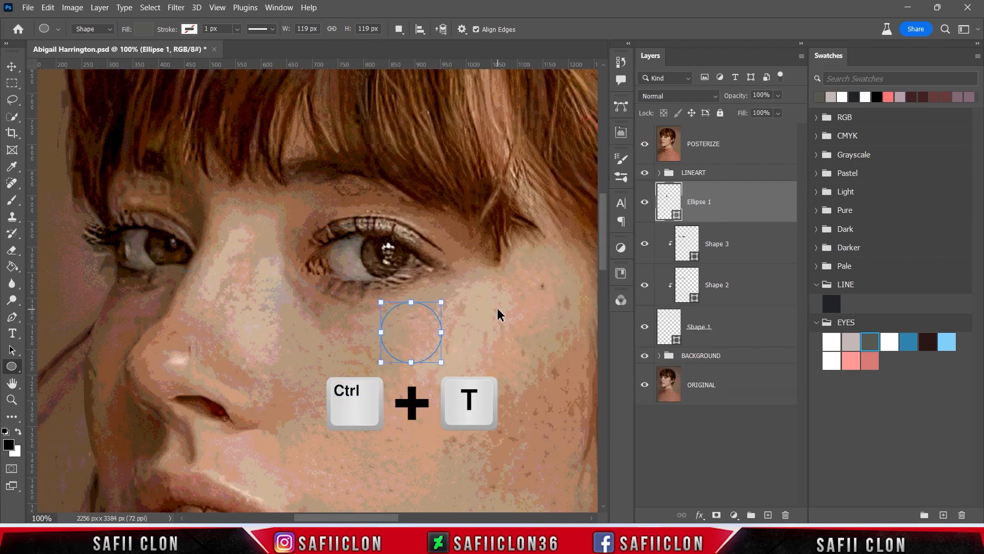
pyautogui.moveTo(414, 339); pyautogui.dragTo(389, 263)
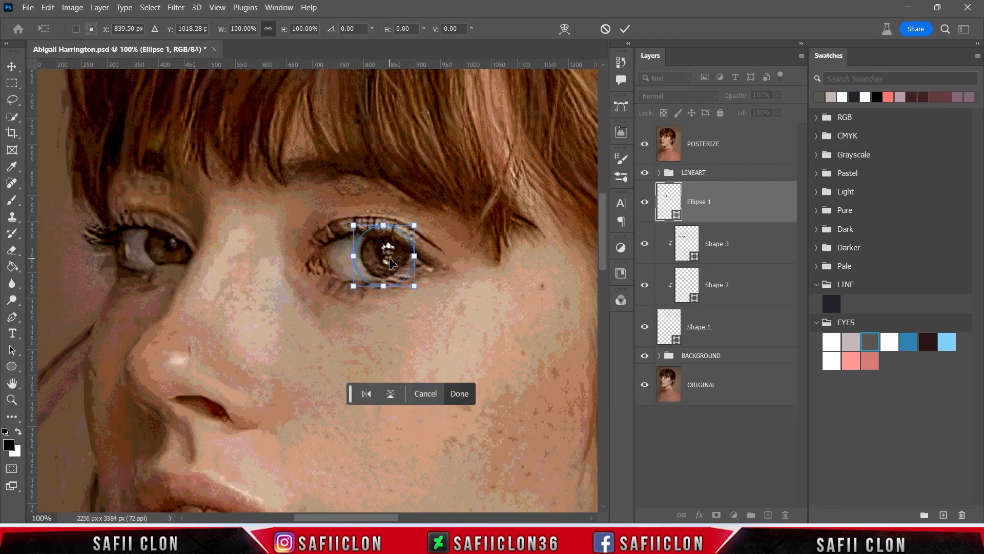
pyautogui.hotkey('ctrl', '+')
pyautogui.moveTo(361, 517); pyautogui.dragTo(370, 517)
pyautogui.moveTo(439, 159)
pyautogui.mouseDown()
pyautogui.moveTo(426, 165)
pyautogui.moveTo(432, 170)
pyautogui.mouseUp()
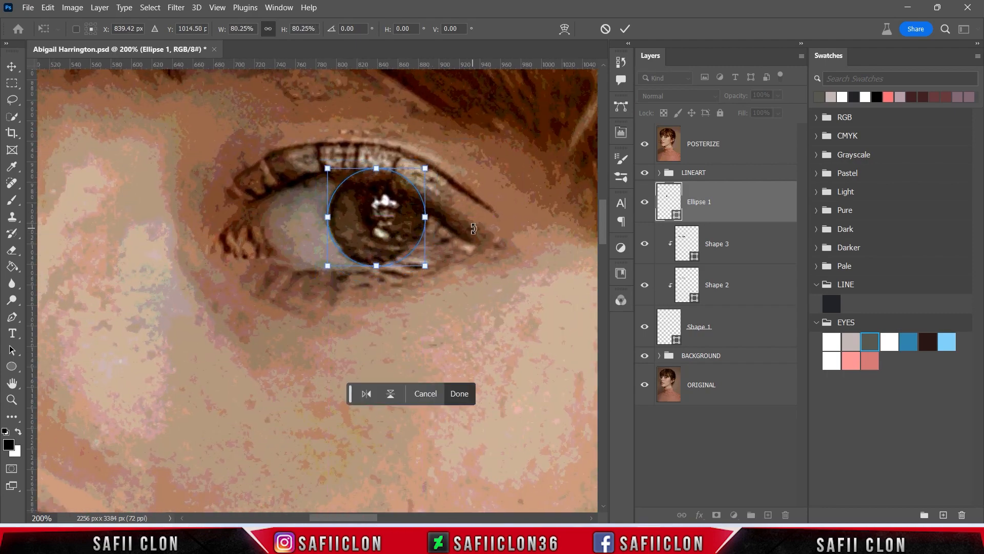
pyautogui.click(625, 29)
# Hide the POSTERIZE layer and clip the Ellipse 1 circle to the eye shape beneath
pyautogui.click(645, 147)
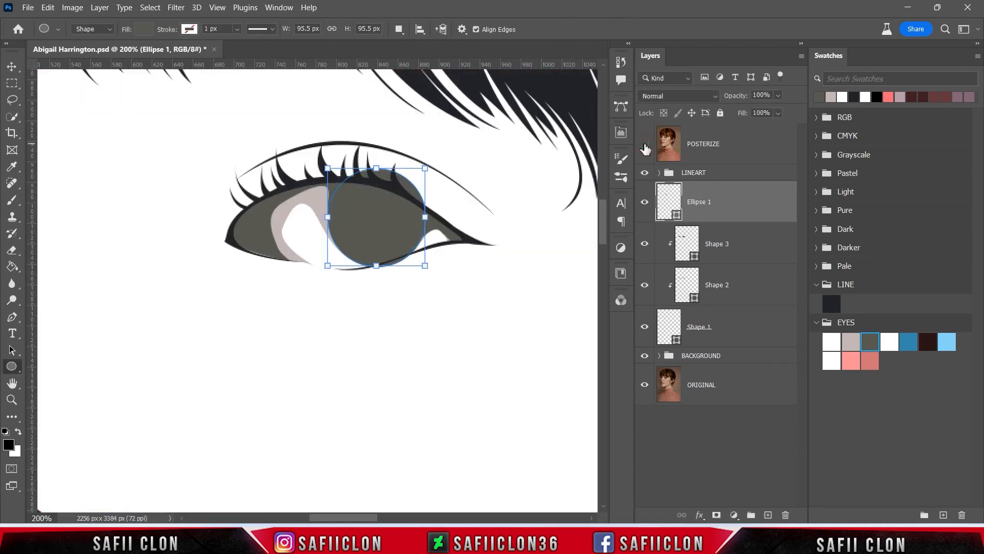
pyautogui.rightClick(734, 204)
pyautogui.click(769, 269)
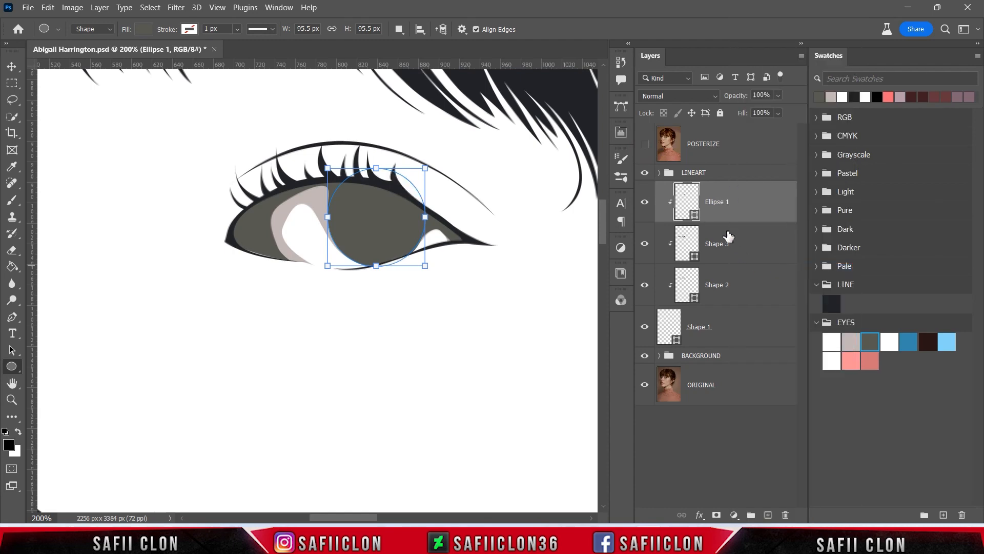
# Duplicate the clipped iris circle layer three times, keeping the default copy names
pyautogui.rightClick(743, 203)
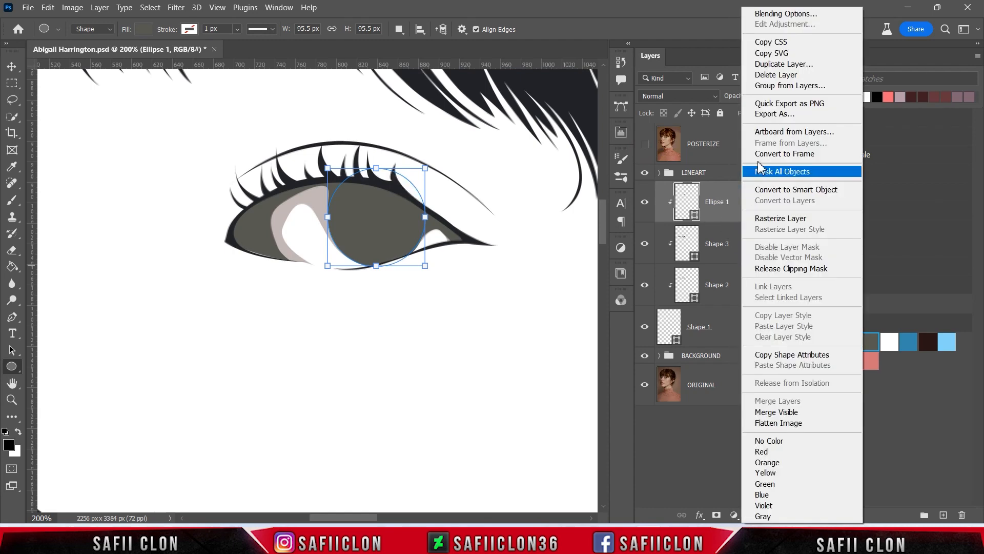
pyautogui.click(759, 64)
pyautogui.click(666, 153)
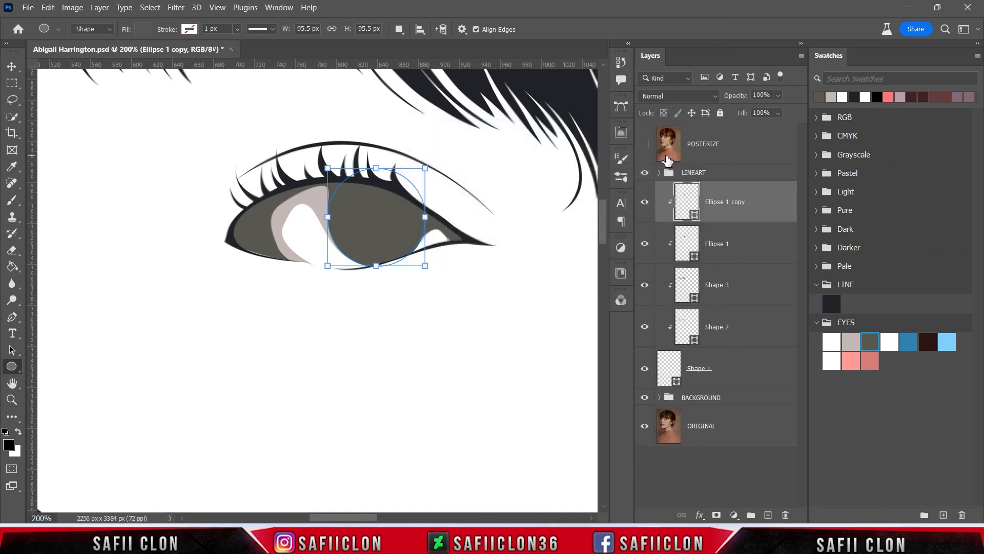
pyautogui.rightClick(749, 201)
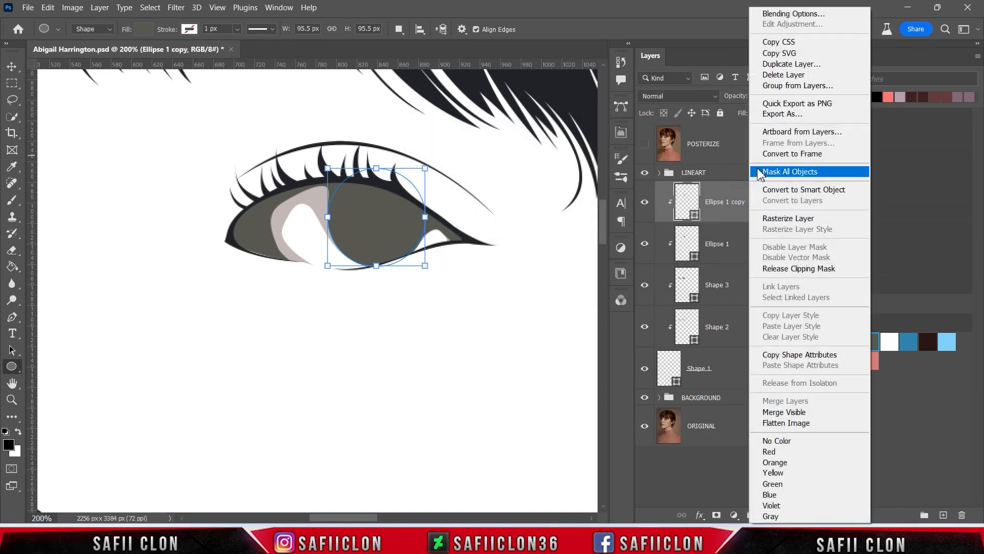
pyautogui.click(770, 64)
pyautogui.click(664, 155)
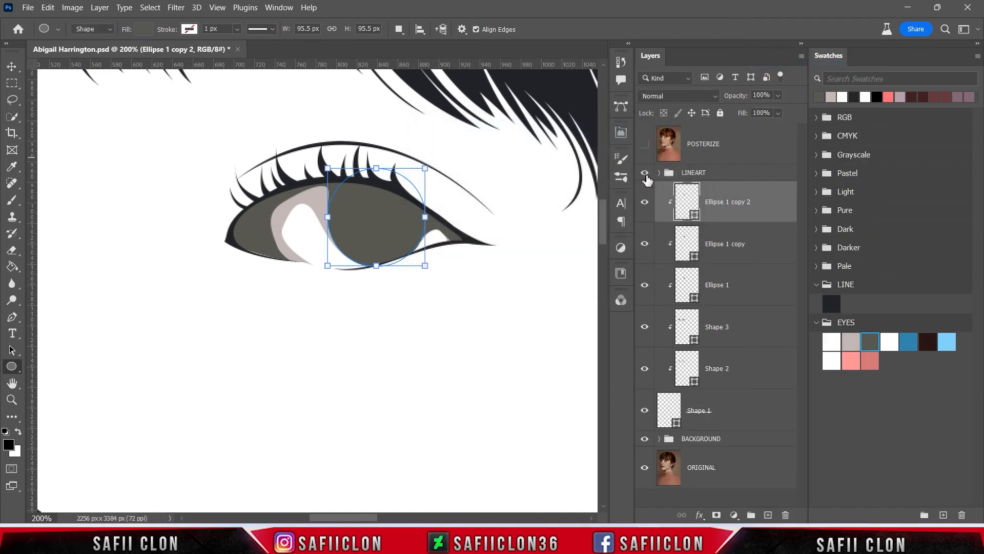
pyautogui.rightClick(741, 199)
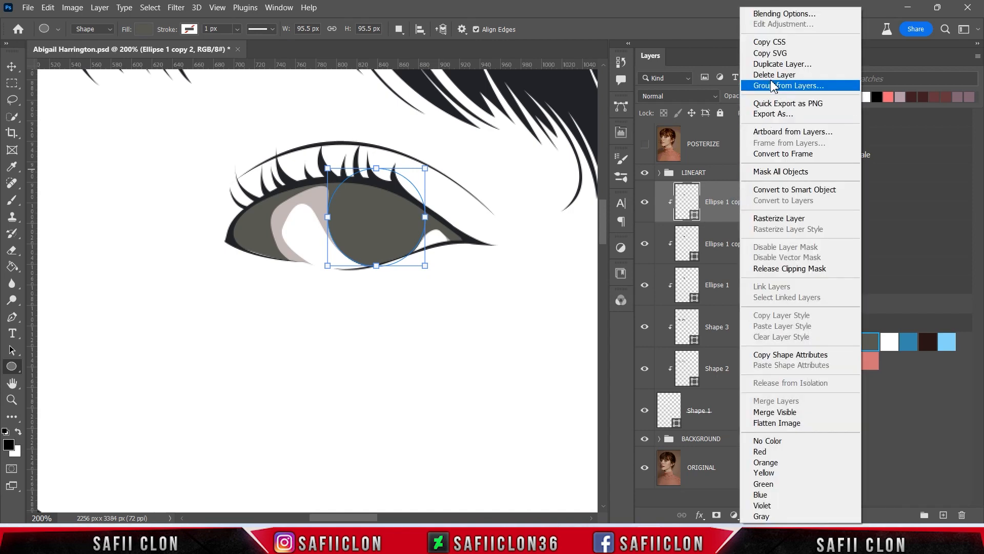
pyautogui.click(770, 64)
pyautogui.click(662, 156)
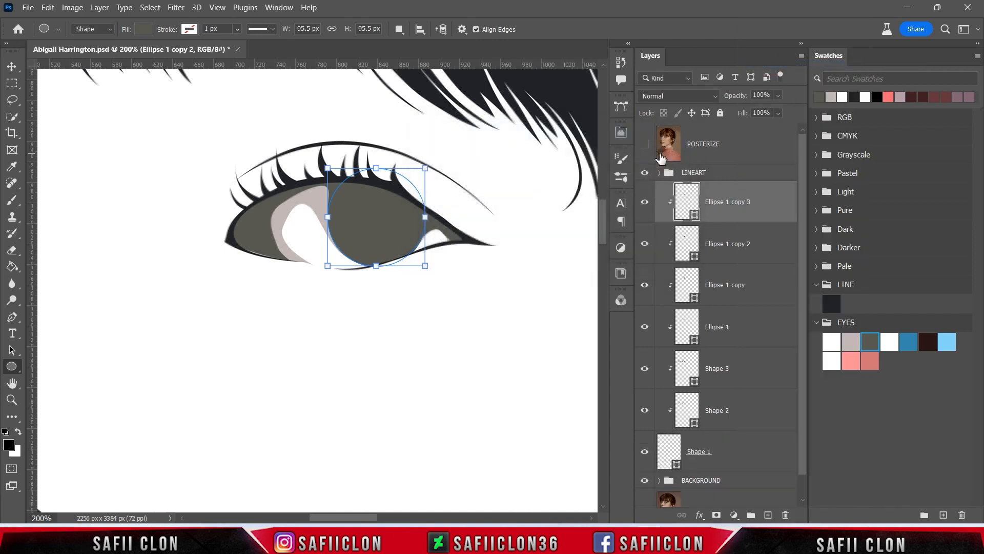
# Rename the topmost ellipse copy as Ellipse 4 and the copy beneath it as Ellipse 3
pyautogui.doubleClick(745, 201)
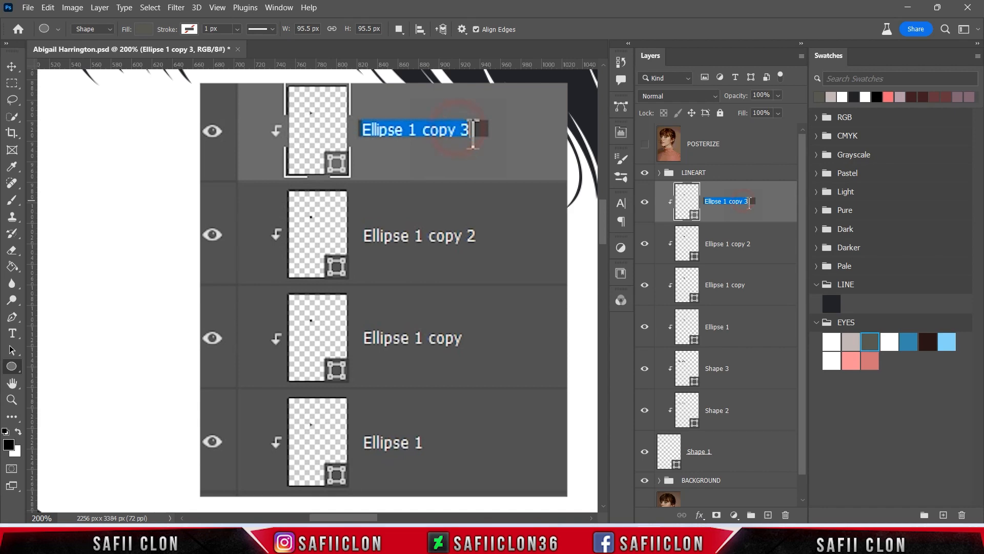
pyautogui.moveTo(752, 201); pyautogui.dragTo(724, 201)
pyautogui.write('4')
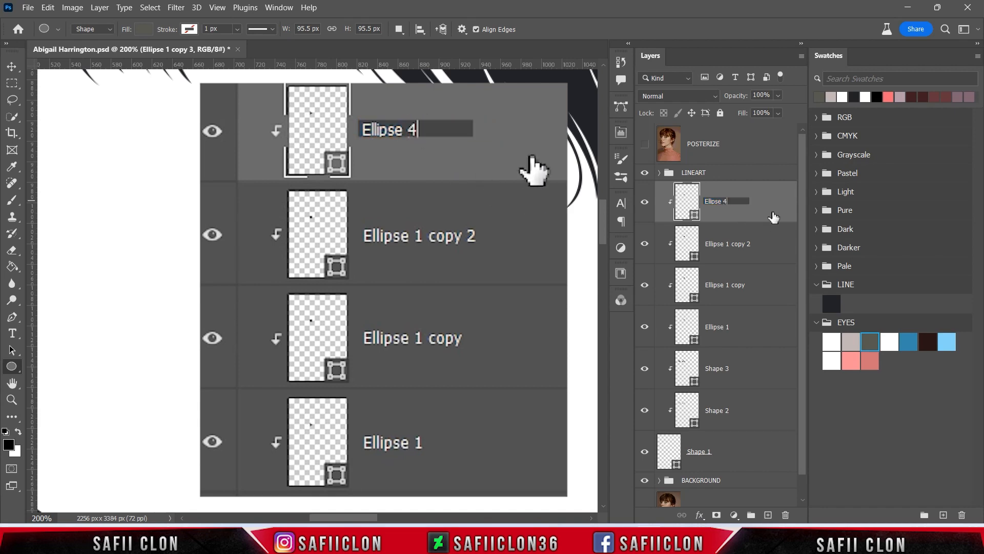
pyautogui.click(767, 202)
pyautogui.click(740, 247)
pyautogui.doubleClick(740, 248)
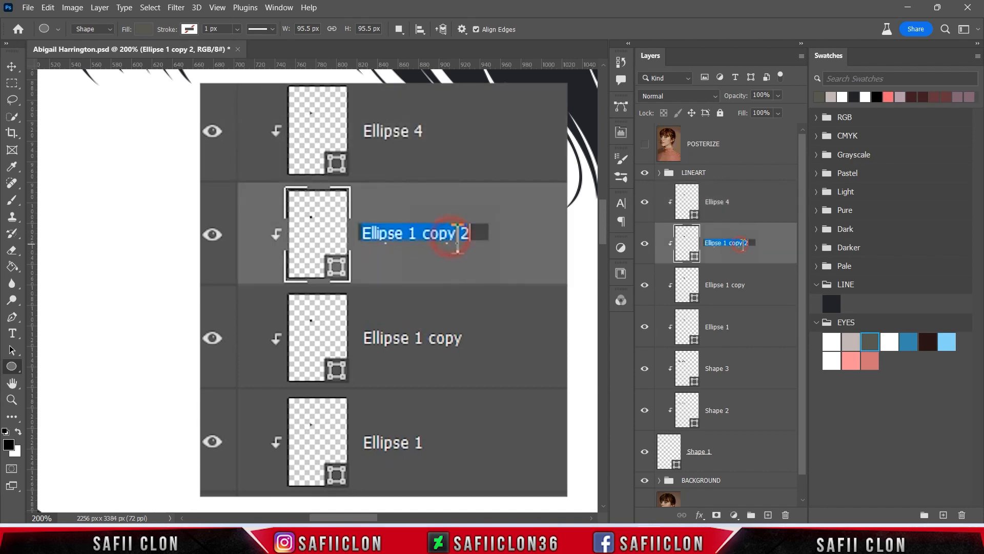
pyautogui.moveTo(751, 243); pyautogui.dragTo(723, 242)
pyautogui.write('3')
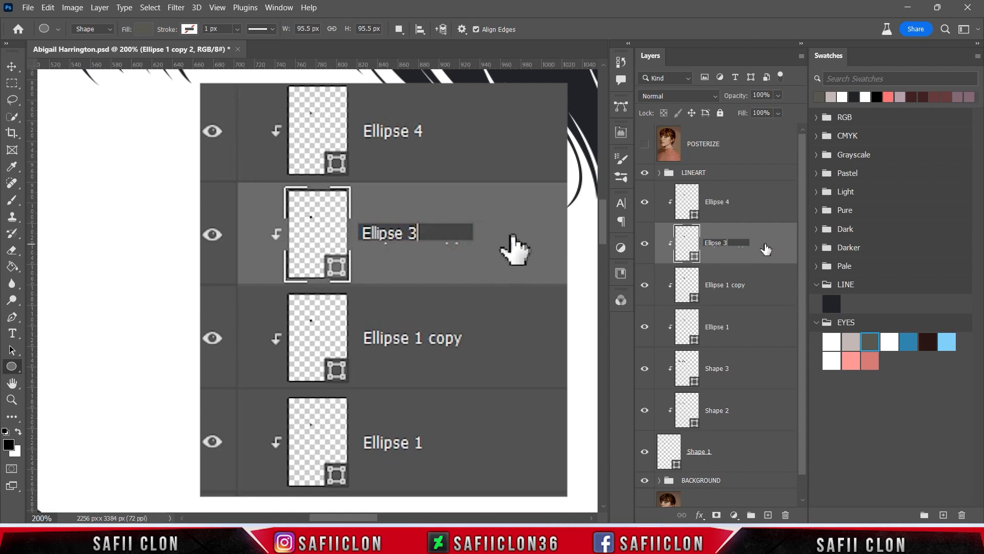
pyautogui.click(765, 250)
# Rename the remaining ellipse copy, directly above Ellipse 1, as Ellipse 2
pyautogui.click(738, 285)
pyautogui.doubleClick(739, 285)
pyautogui.moveTo(748, 285); pyautogui.dragTo(723, 285)
pyautogui.write('2')
pyautogui.click(762, 285)
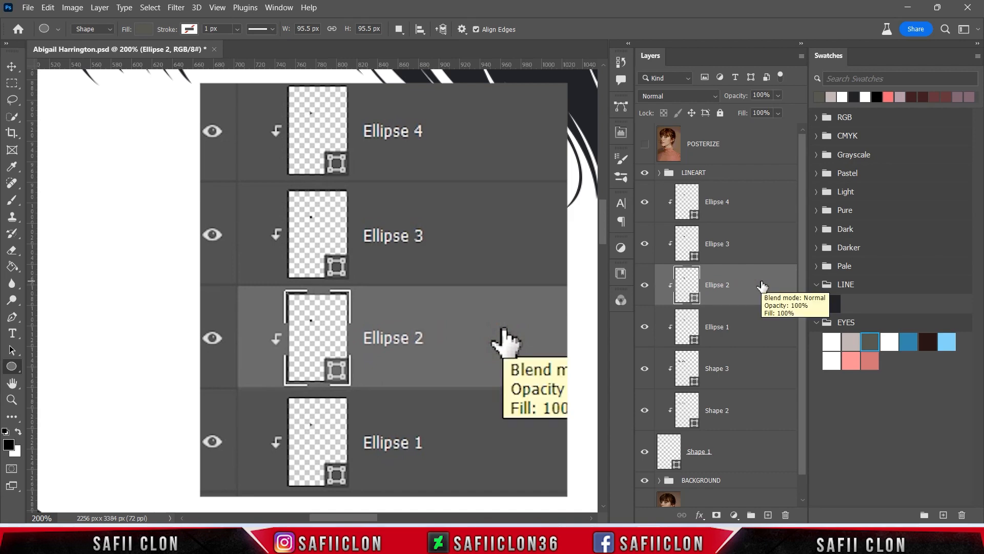
# Hide the Ellipse 4, Ellipse 3 and Ellipse 2 layers
pyautogui.click(645, 201)
pyautogui.click(645, 244)
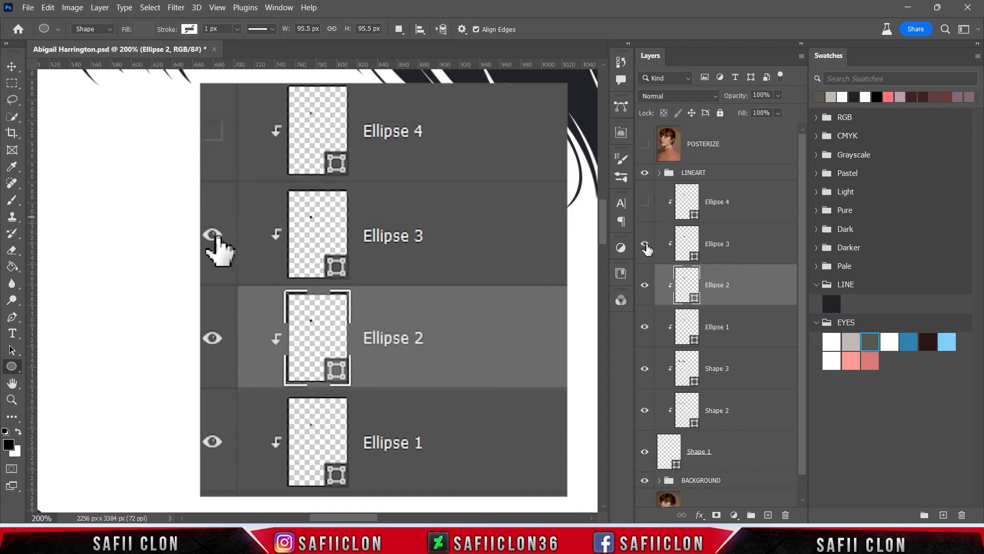
pyautogui.click(646, 285)
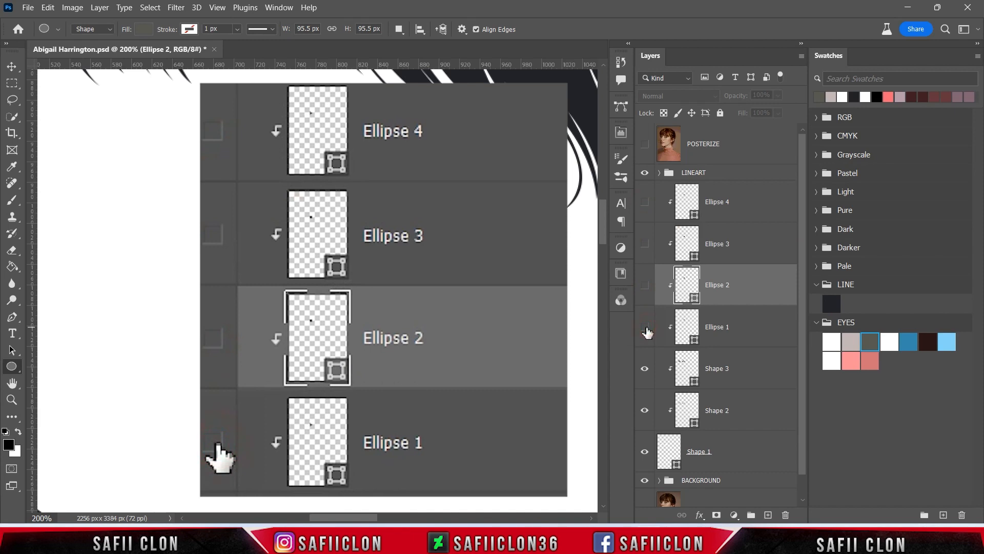
# Fill the Ellipse 1 iris circle with the white ffffff swatch from the EYES group
pyautogui.click(743, 328)
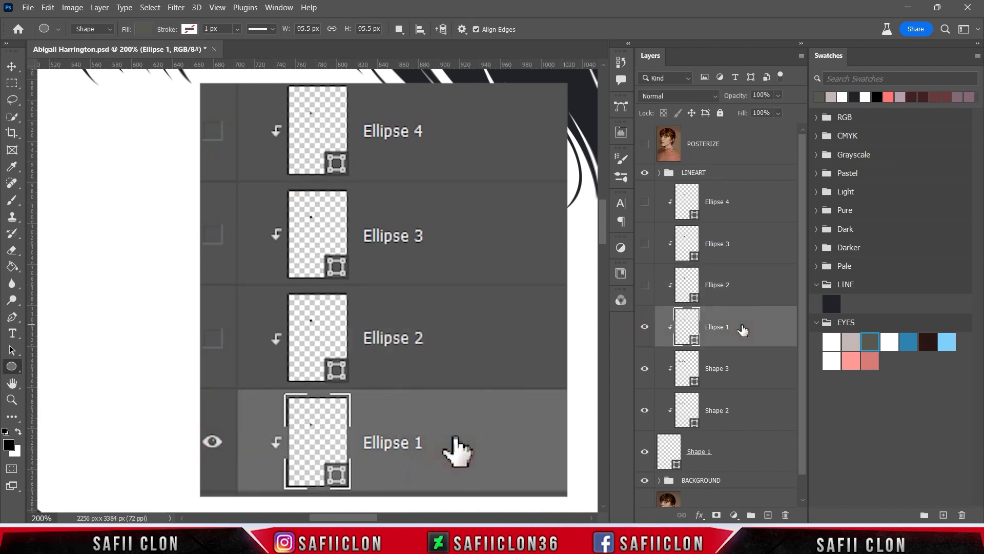
pyautogui.scroll(-2, 733, 307)
pyautogui.click(645, 304)
pyautogui.click(645, 304)
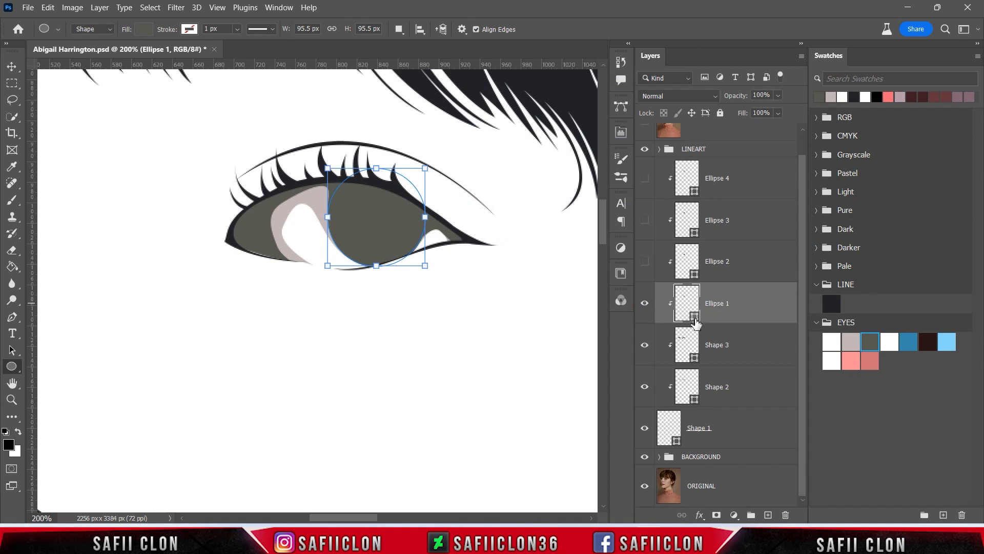
pyautogui.doubleClick(695, 319)
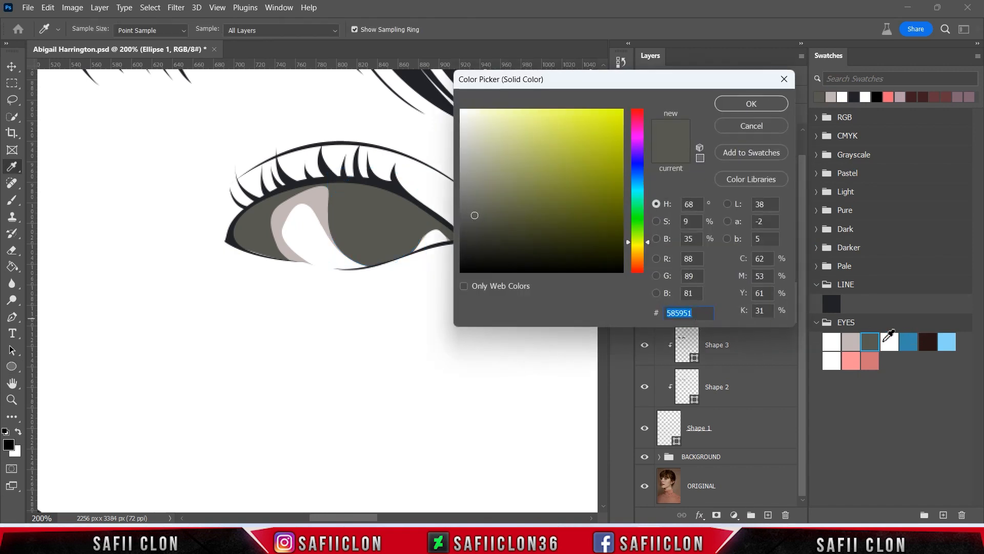
pyautogui.click(888, 340)
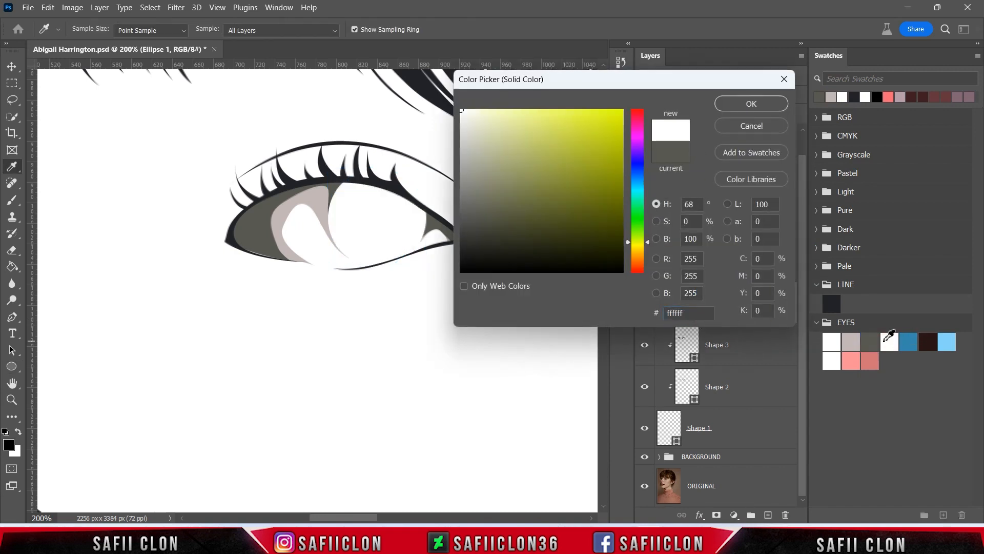
pyautogui.click(741, 104)
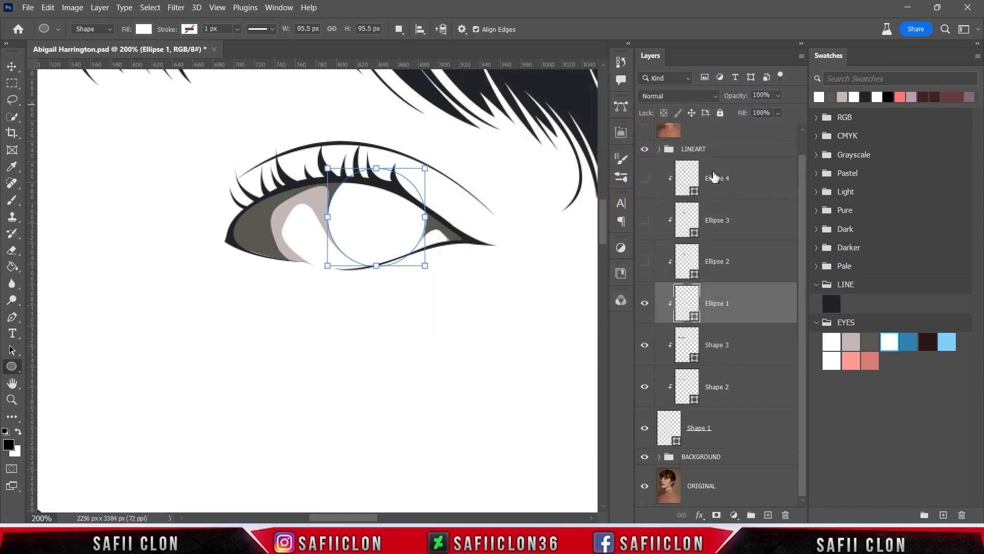
# Add a Stroke layer style to Ellipse 1 in the dark 222328 sampled from the eye's line art
pyautogui.rightClick(745, 306)
pyautogui.click(788, 16)
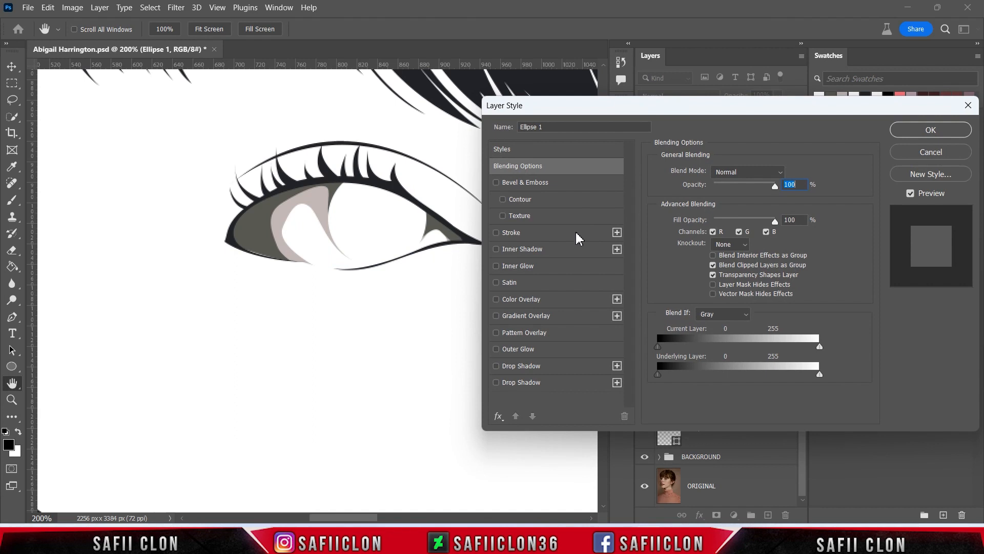
pyautogui.click(513, 233)
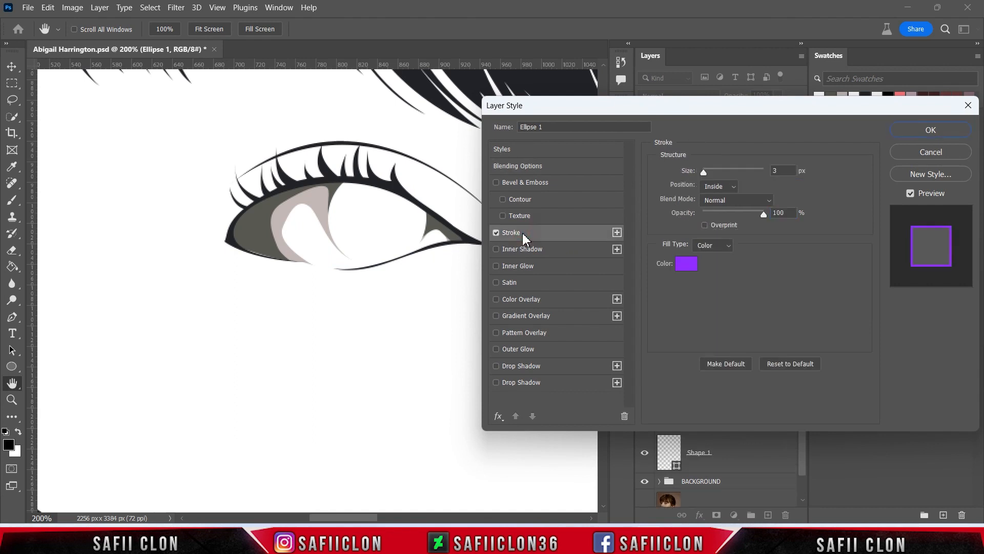
pyautogui.click(695, 263)
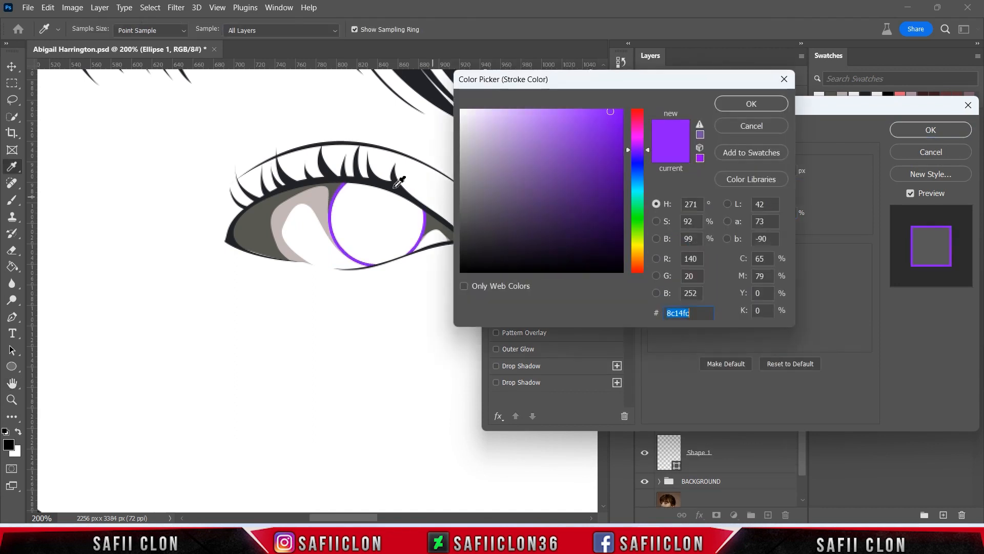
pyautogui.click(397, 181)
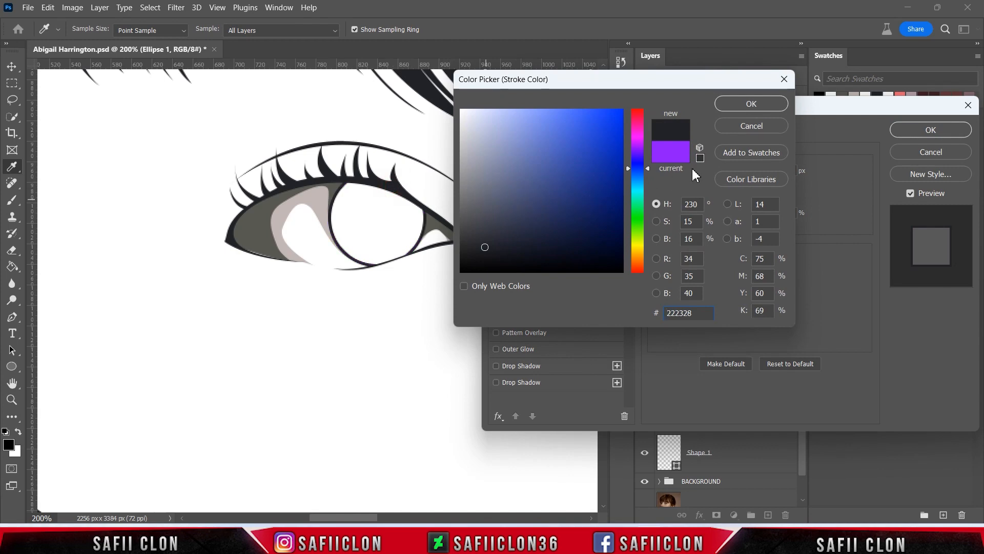
pyautogui.click(750, 104)
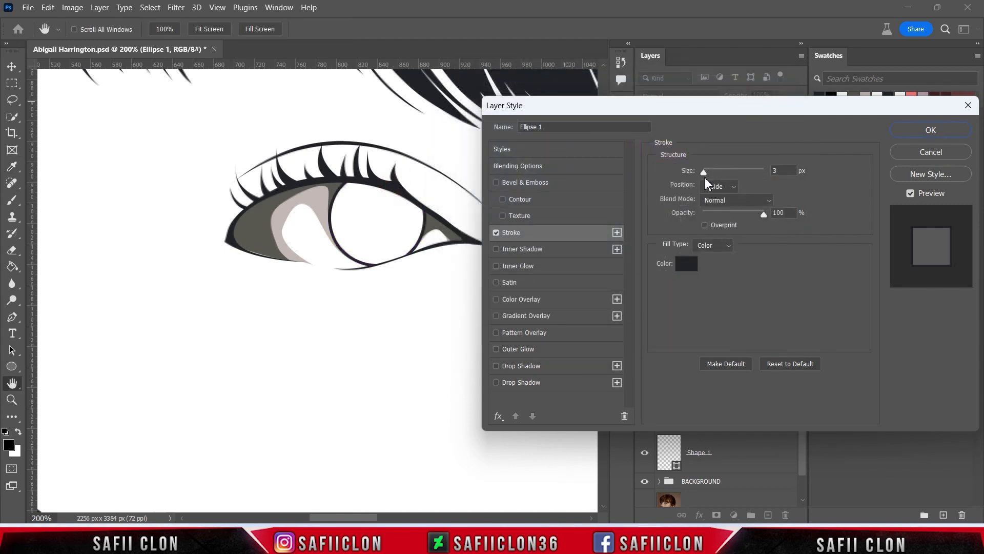
# Set the Ellipse 1 stroke's size to 5 px with the Inside position and apply the layer style
pyautogui.moveTo(704, 172); pyautogui.dragTo(707, 171)
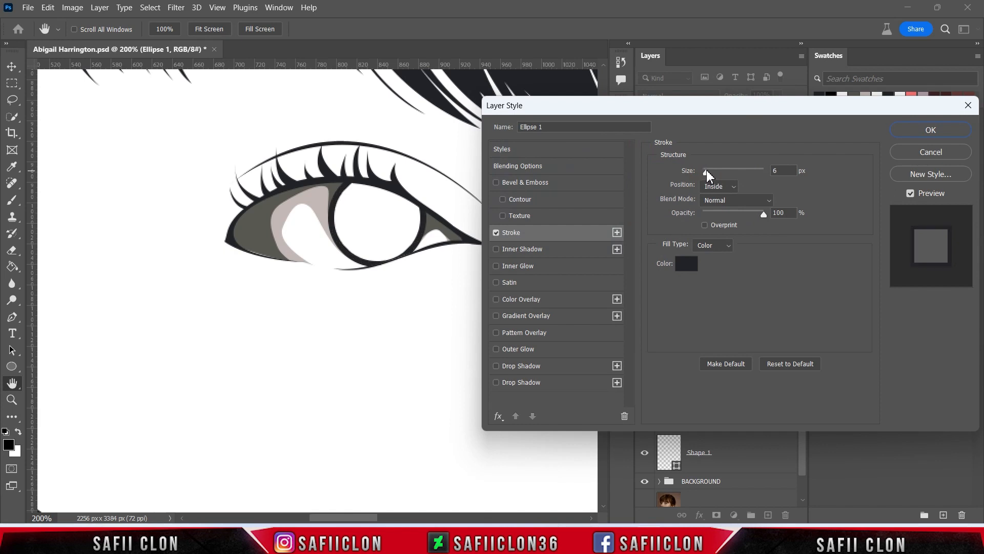
pyautogui.click(706, 170)
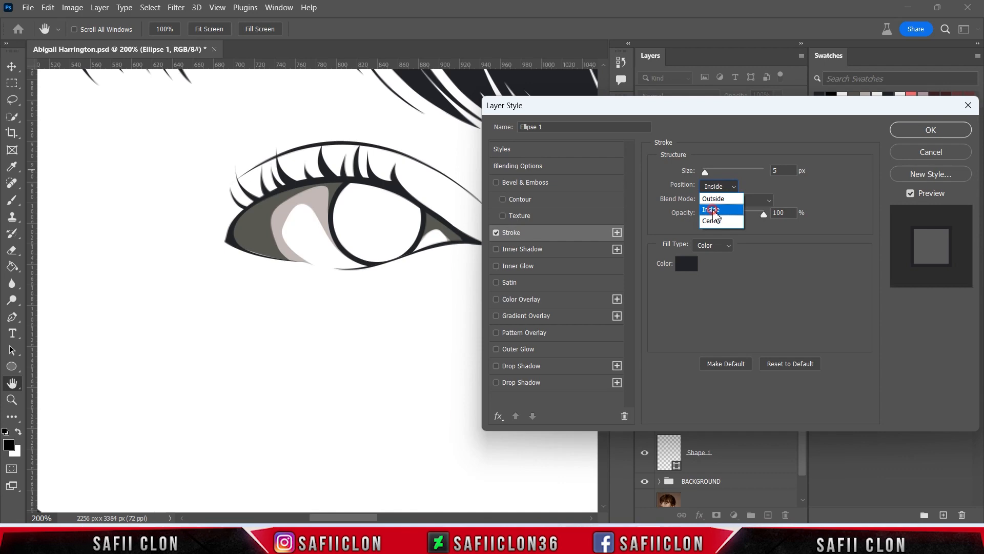
pyautogui.click(716, 212)
pyautogui.click(915, 134)
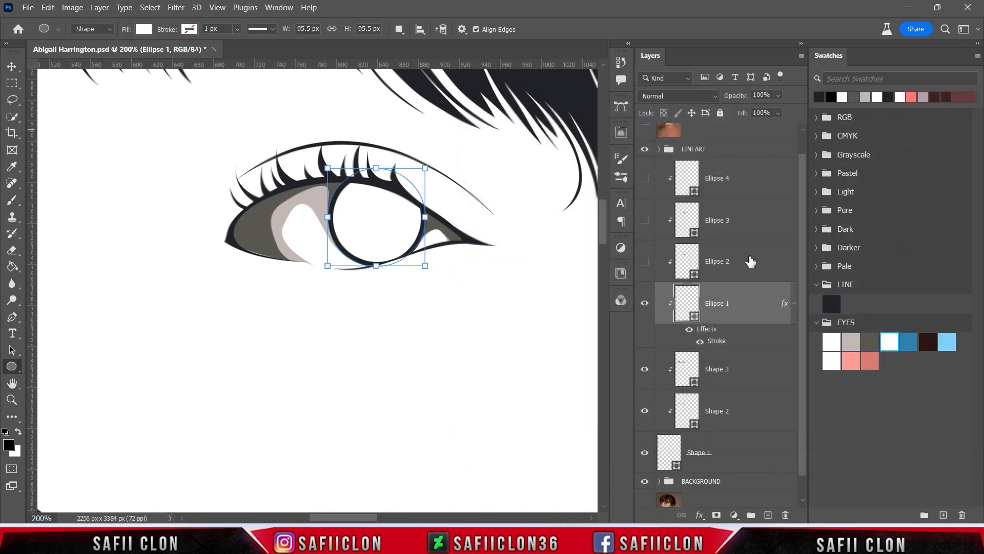
# Show the Ellipse 2 layer and fill its circle with the blue 3587ac swatch from the EYES group
pyautogui.click(751, 262)
pyautogui.click(645, 262)
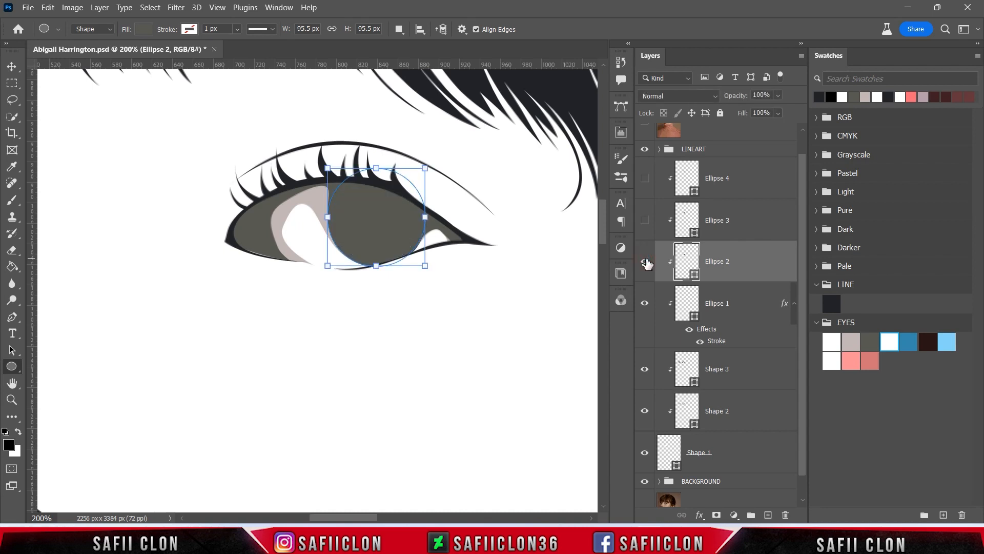
pyautogui.doubleClick(697, 275)
pyautogui.click(909, 343)
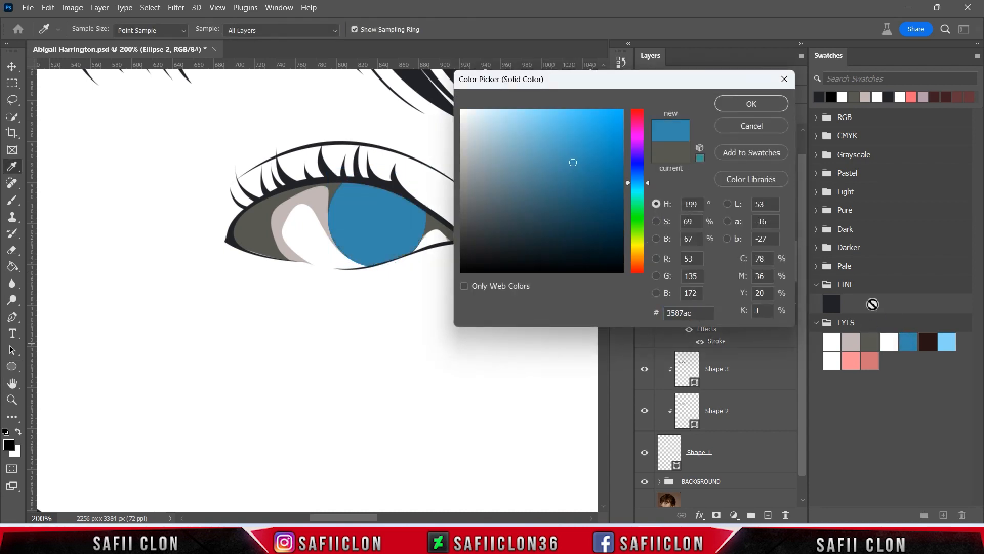
pyautogui.click(752, 104)
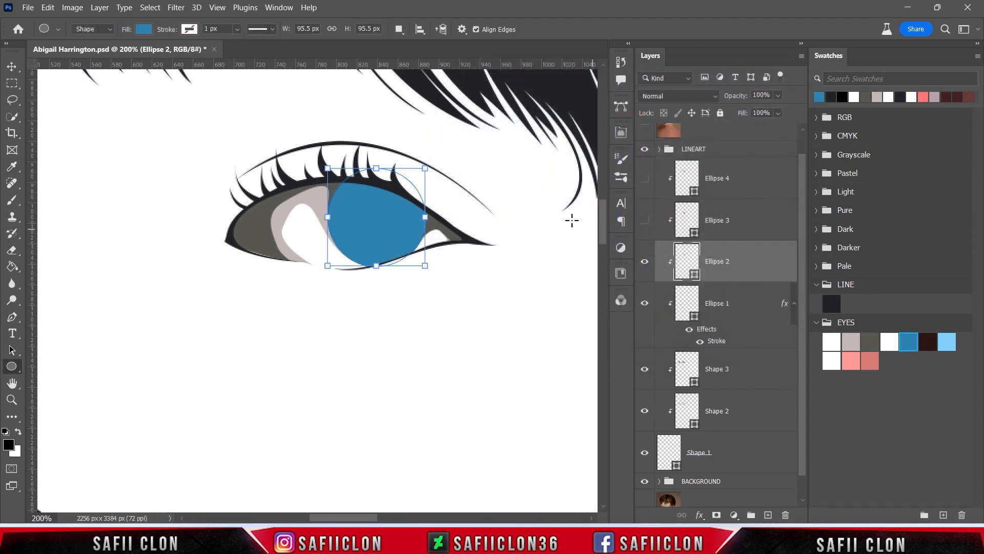
# Scale Ellipse 2 proportionally to about 80 px wide and nudge it right so a white ring surrounds it
pyautogui.hotkey('ctrl', 't')
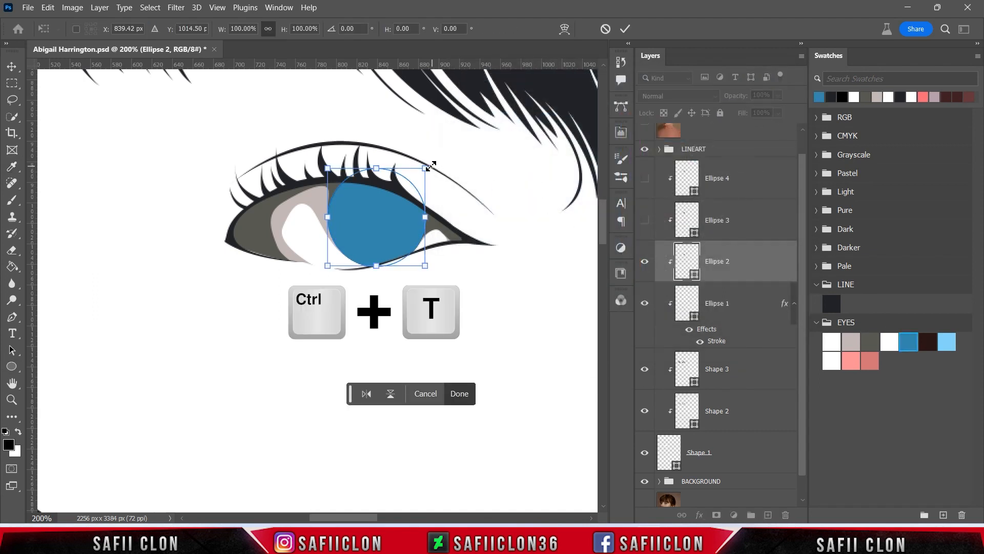
pyautogui.moveTo(429, 166); pyautogui.dragTo(417, 174)
pyautogui.press('Right')
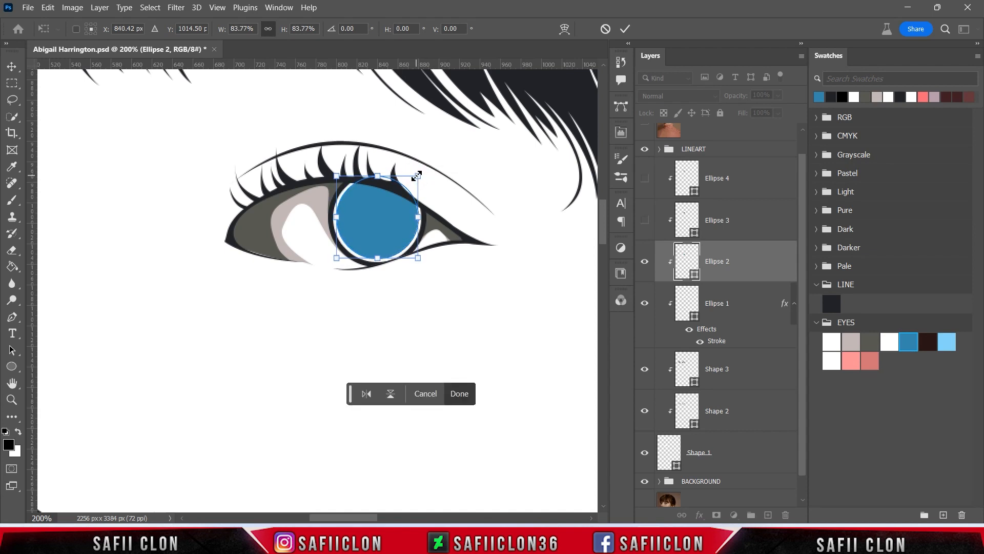
pyautogui.click(625, 29)
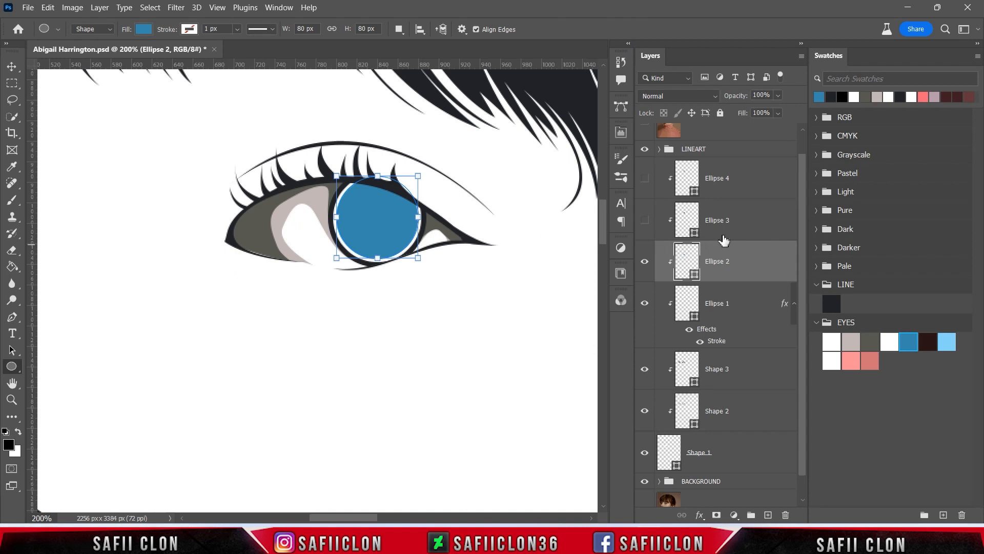
# Show the Ellipse 3 layer and fill its circle with the dark 222328 swatch from the LINE group
pyautogui.click(752, 222)
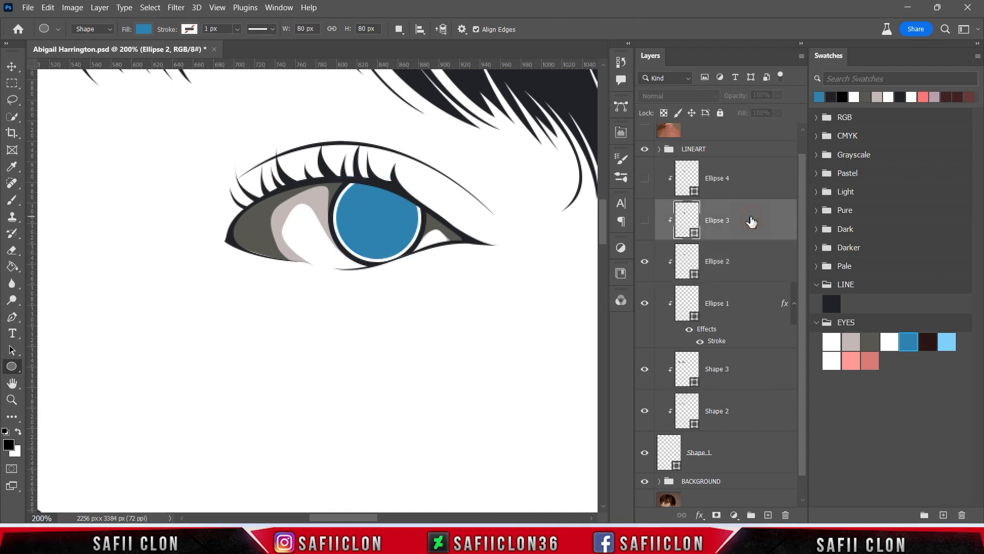
pyautogui.click(645, 220)
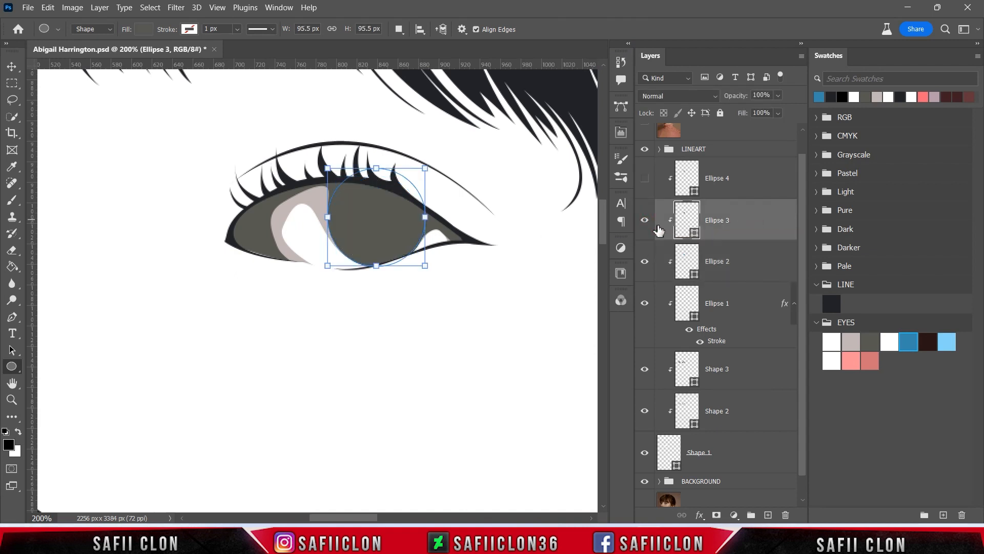
pyautogui.doubleClick(696, 236)
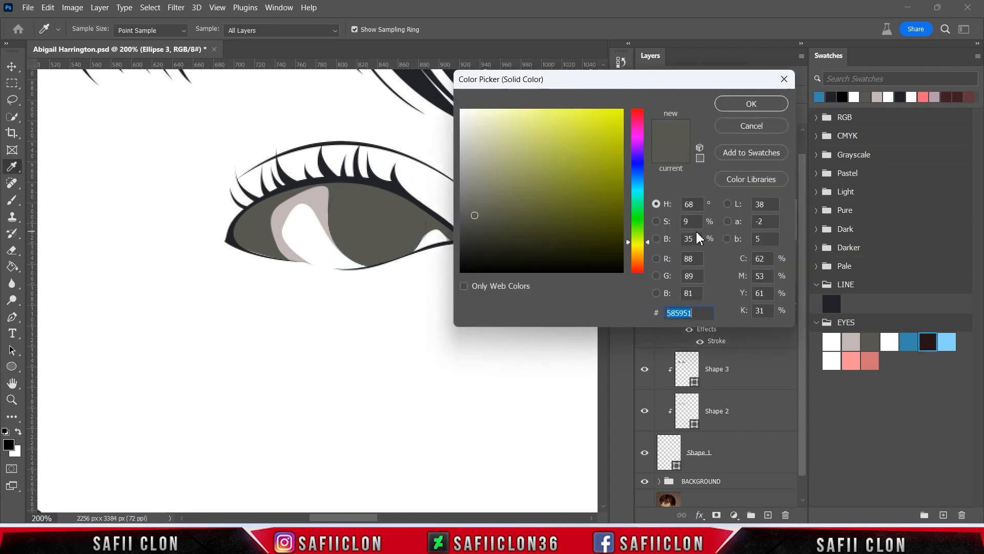
pyautogui.click(834, 301)
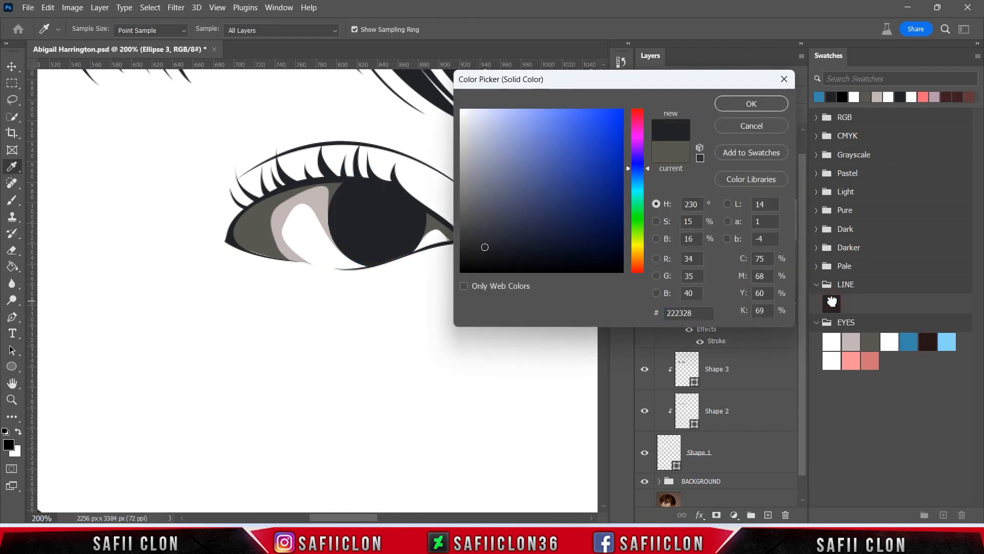
pyautogui.click(751, 104)
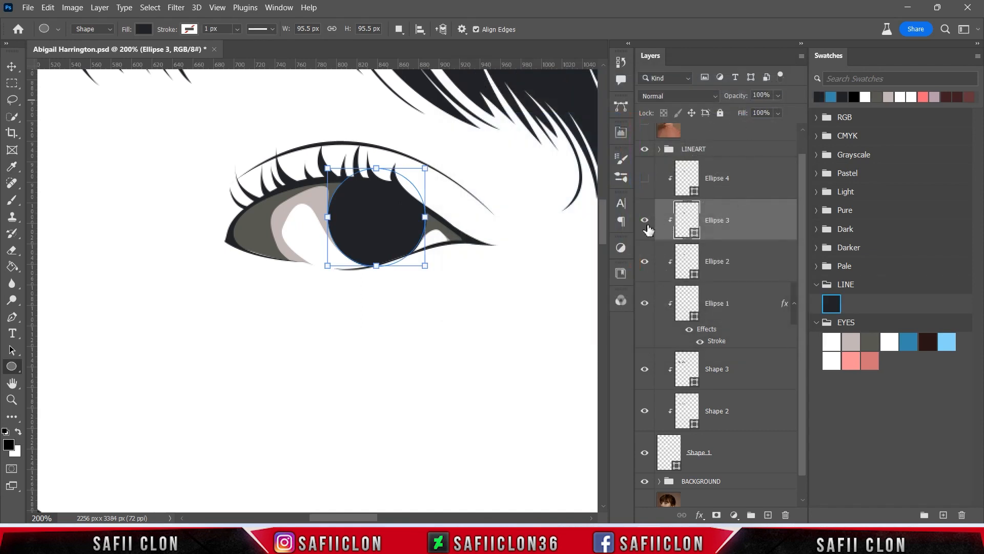
pyautogui.click(648, 229)
pyautogui.click(648, 229)
pyautogui.click(645, 220)
pyautogui.click(645, 220)
# Scale Ellipse 3 to about 49 px and position it over the pupil, showing the POSTERIZE photo only as a temporary reference
pyautogui.scroll(1, 764, 179)
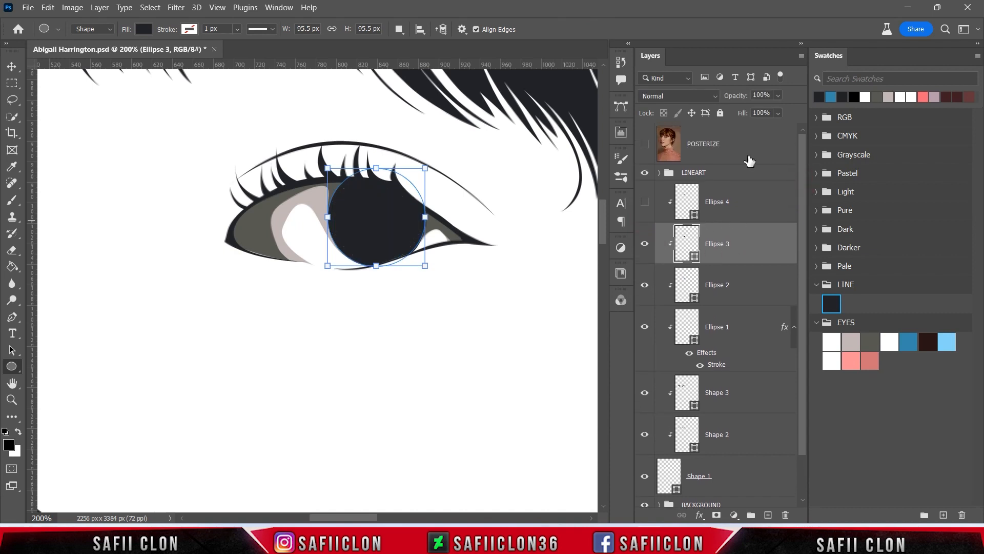
pyautogui.click(646, 145)
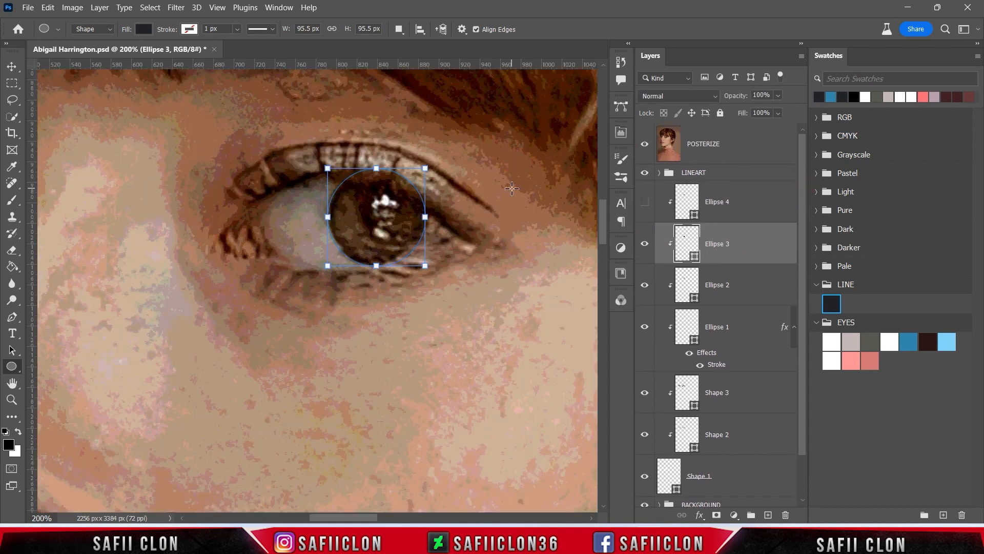
pyautogui.hotkey('ctrl', 't')
pyautogui.moveTo(429, 163); pyautogui.dragTo(387, 215)
pyautogui.moveTo(405, 183); pyautogui.dragTo(404, 188)
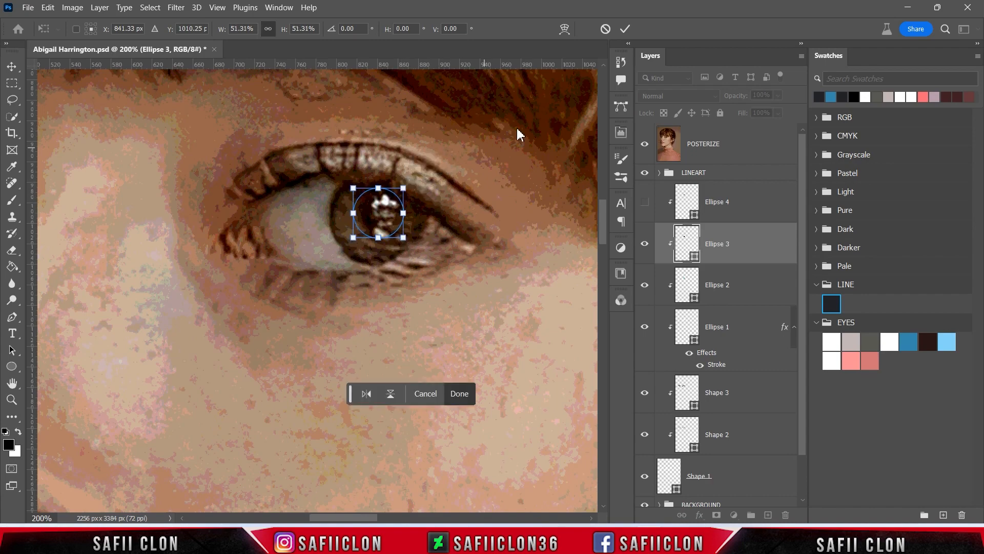
pyautogui.click(626, 29)
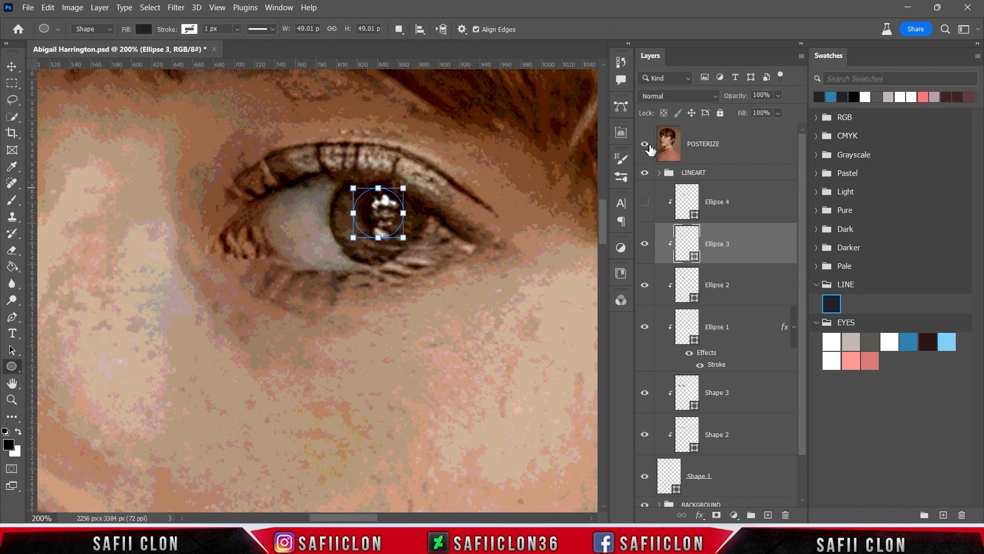
pyautogui.click(646, 144)
pyautogui.click(644, 245)
pyautogui.click(644, 245)
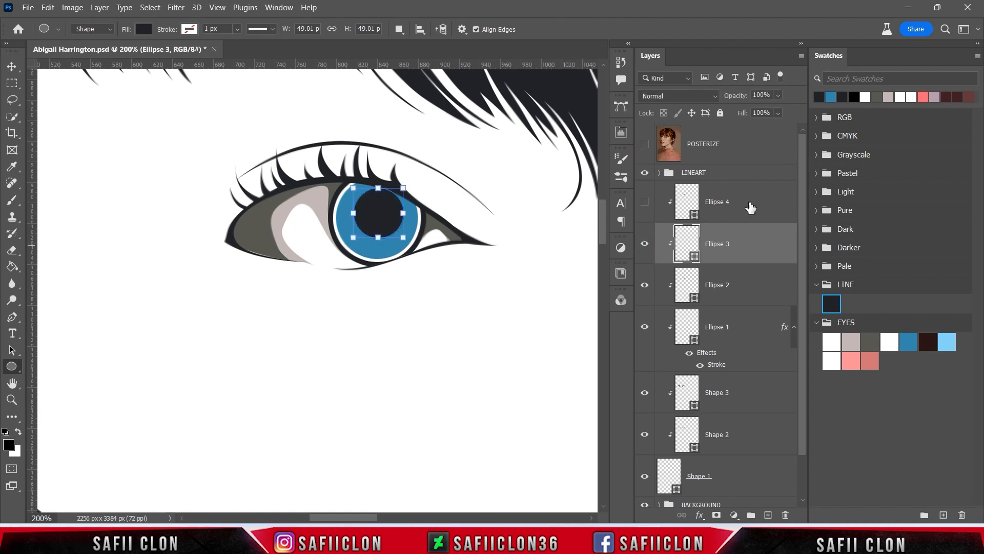
# Fill the revealed Ellipse 4 circle with the LINE group's 222328 swatch and add a layer mask to it
pyautogui.click(751, 207)
pyautogui.click(645, 203)
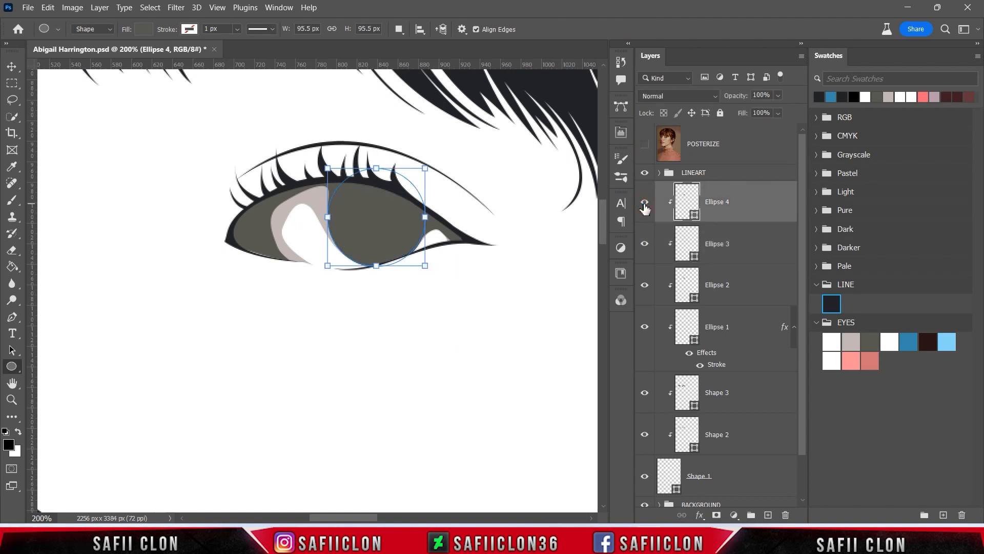
pyautogui.doubleClick(695, 216)
pyautogui.click(832, 304)
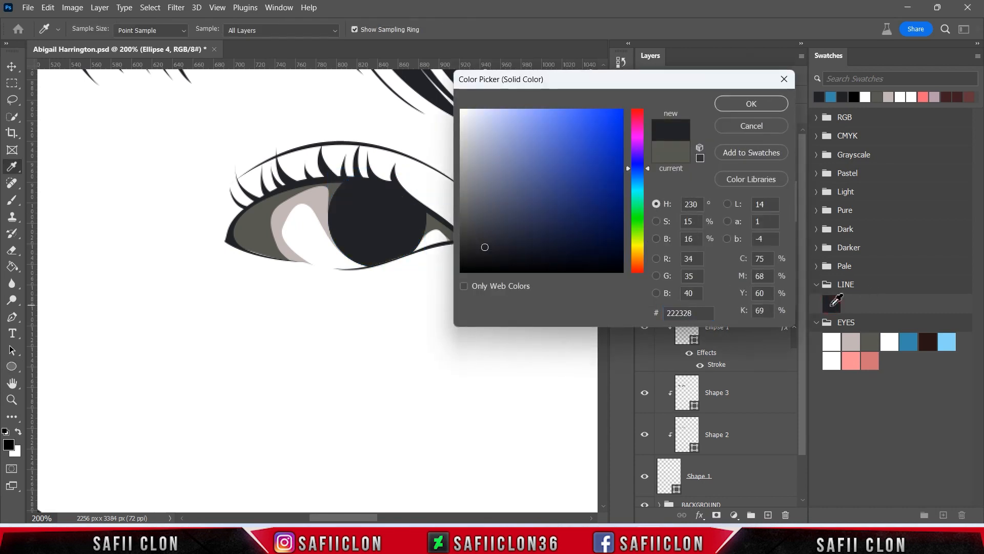
pyautogui.click(736, 104)
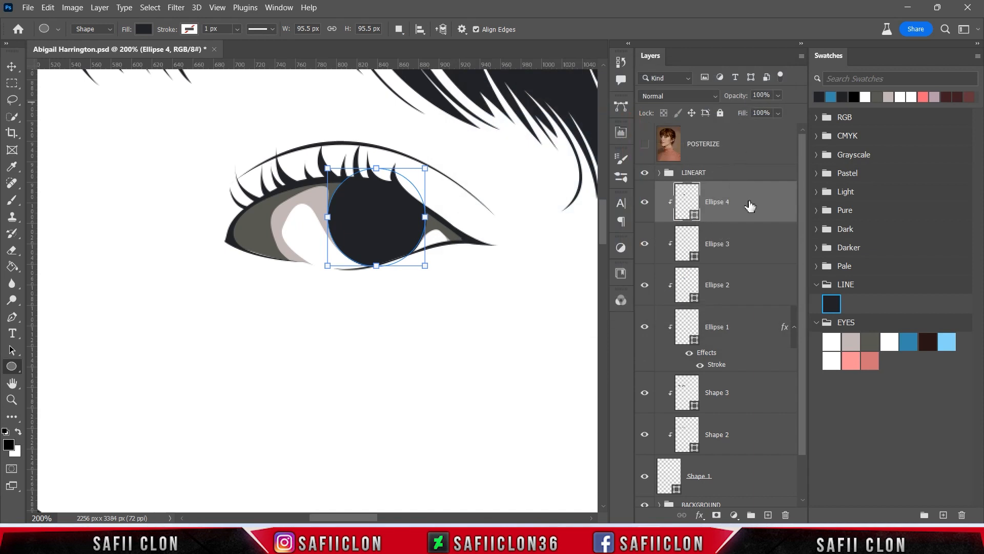
pyautogui.click(717, 515)
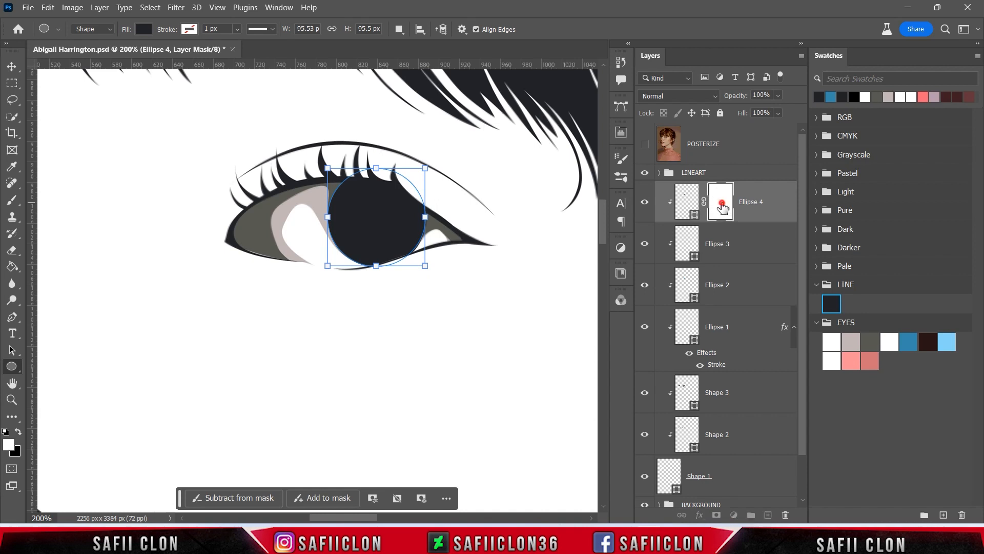
# Load the Ellipse 2 circle as a selection and invert it, keeping Ellipse 4 hidden only while selecting
pyautogui.click(645, 201)
pyautogui.click(645, 285)
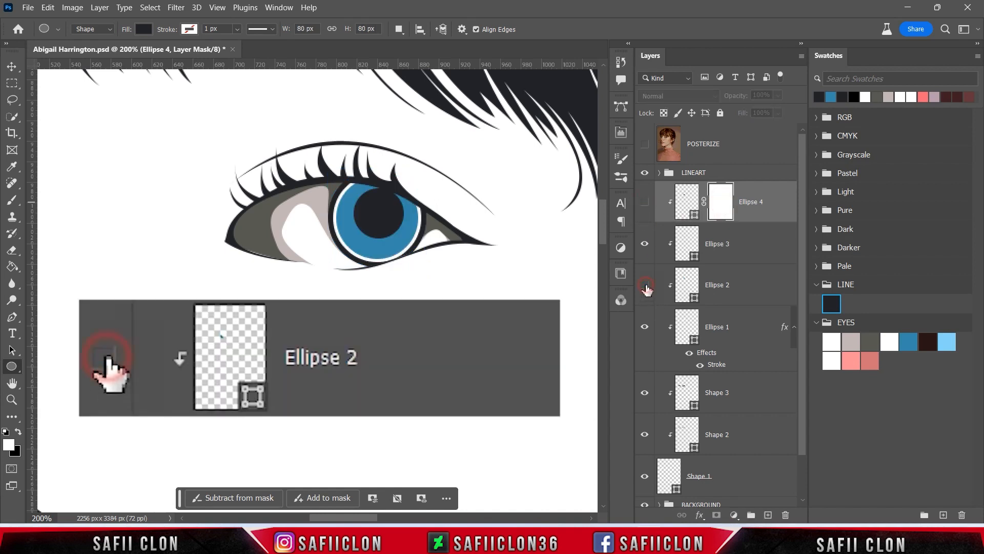
pyautogui.click(645, 285)
pyautogui.moveTo(684, 286); pyautogui.dragTo(685, 283)
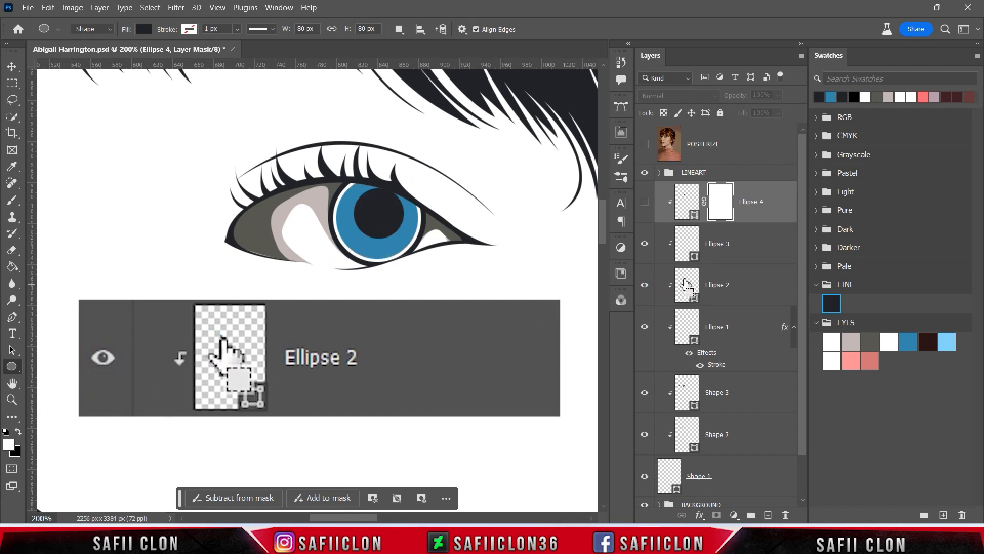
pyautogui.keyDown('ctrl'); pyautogui.click(686, 284); pyautogui.keyUp('ctrl')
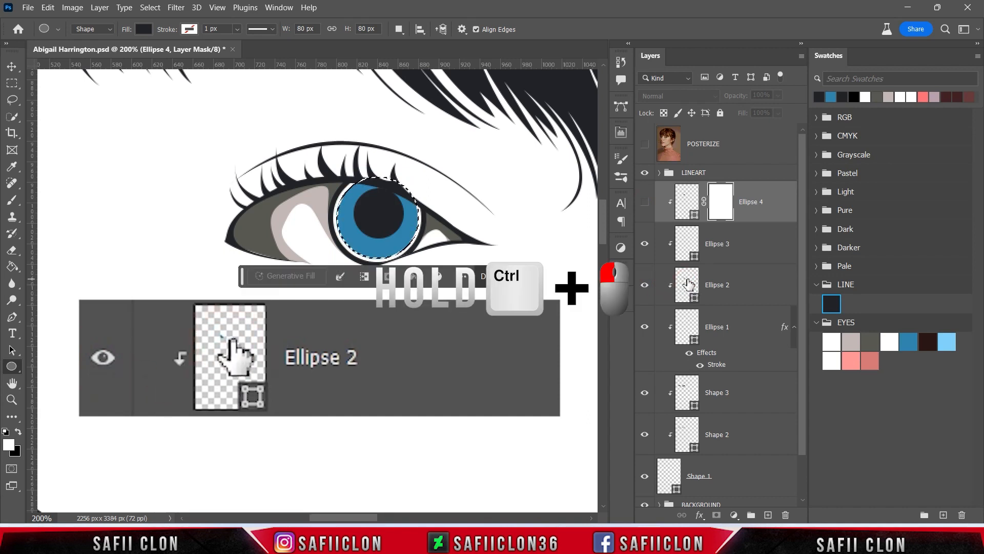
pyautogui.click(150, 7)
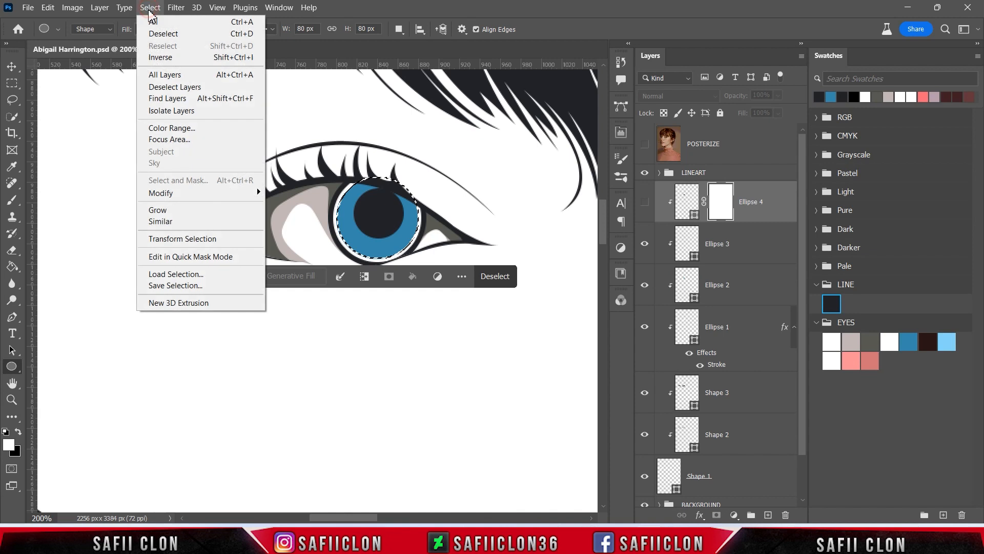
pyautogui.click(160, 57)
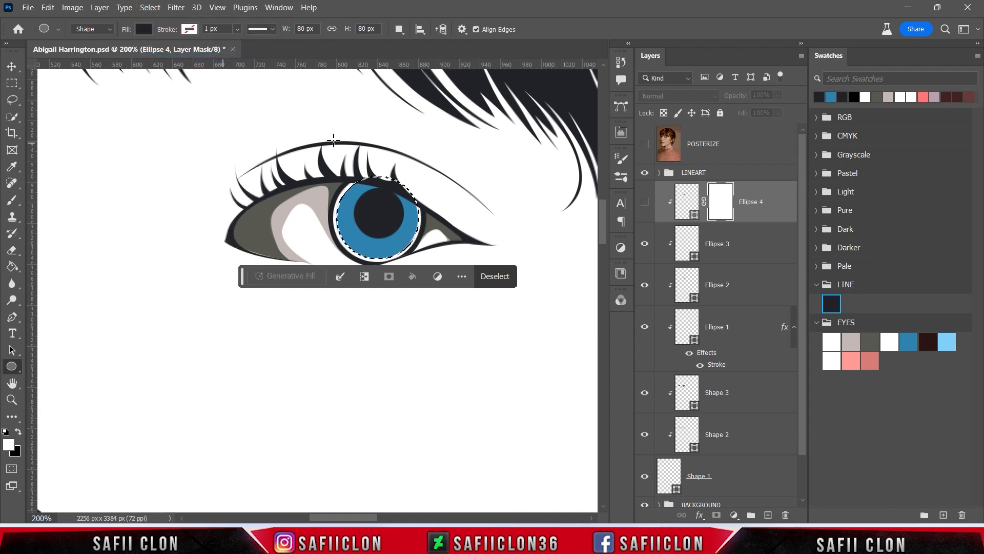
pyautogui.click(646, 202)
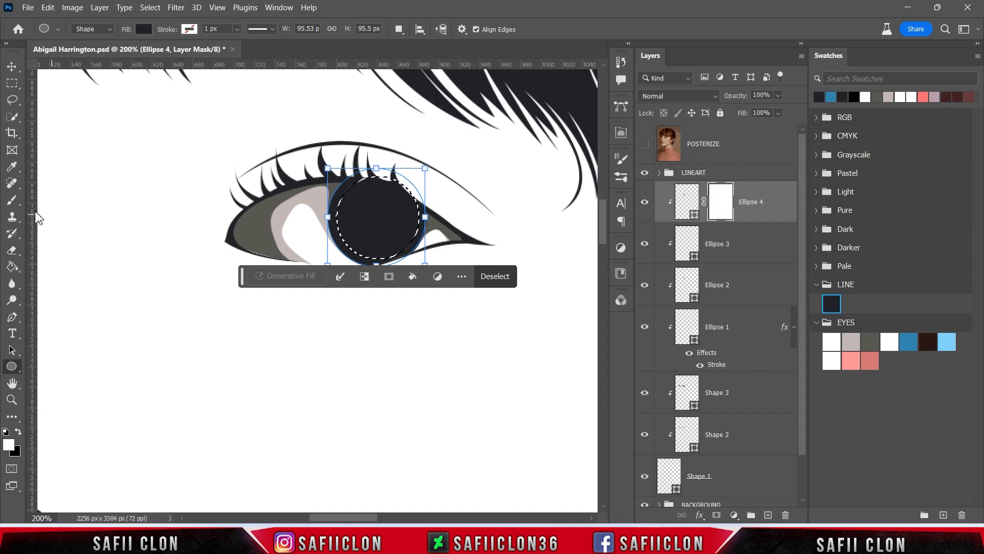
# Set up a Soft Round brush at 40 px and 6% opacity with black as the foreground colour
pyautogui.click(14, 207)
pyautogui.click(62, 192)
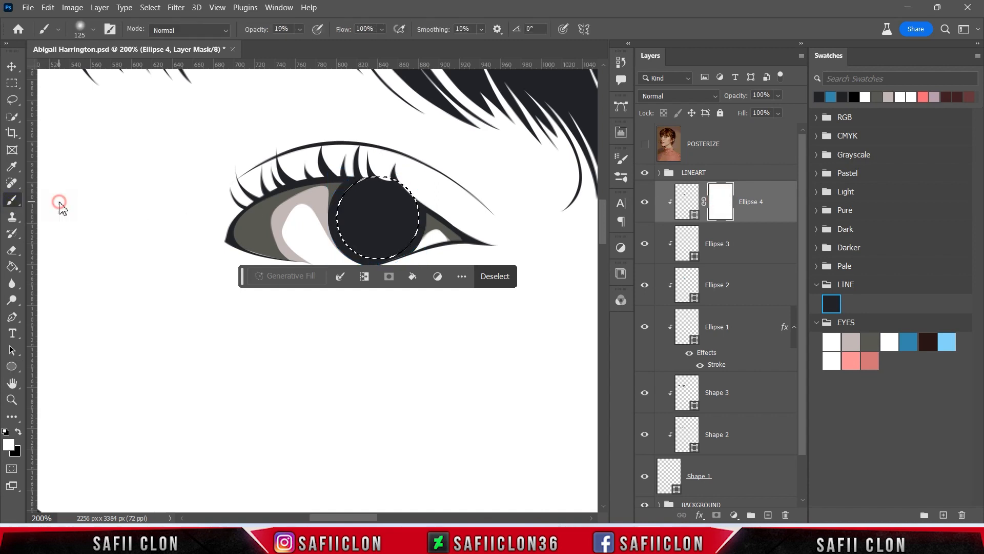
pyautogui.click(94, 32)
pyautogui.click(88, 200)
pyautogui.moveTo(118, 70); pyautogui.dragTo(102, 72)
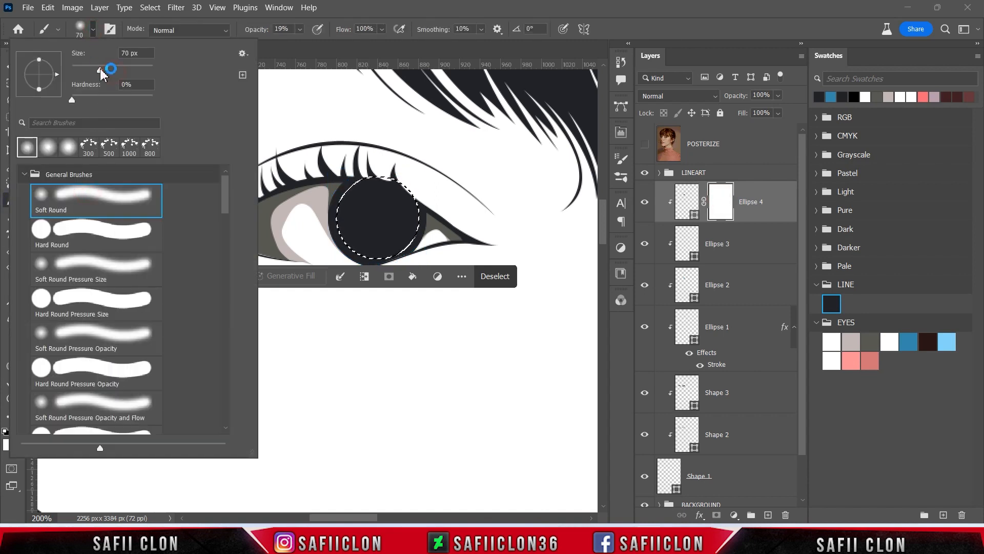
pyautogui.click(94, 30)
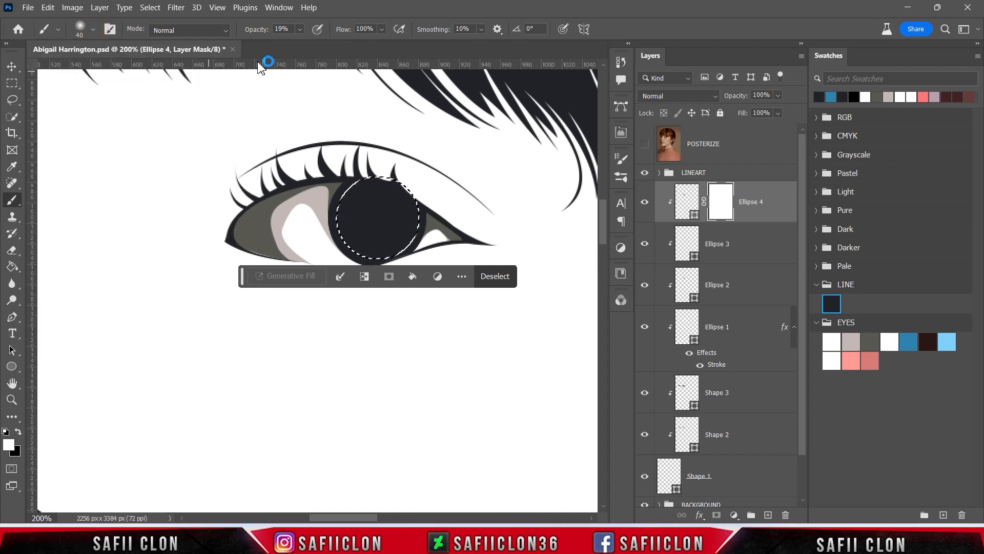
pyautogui.click(301, 31)
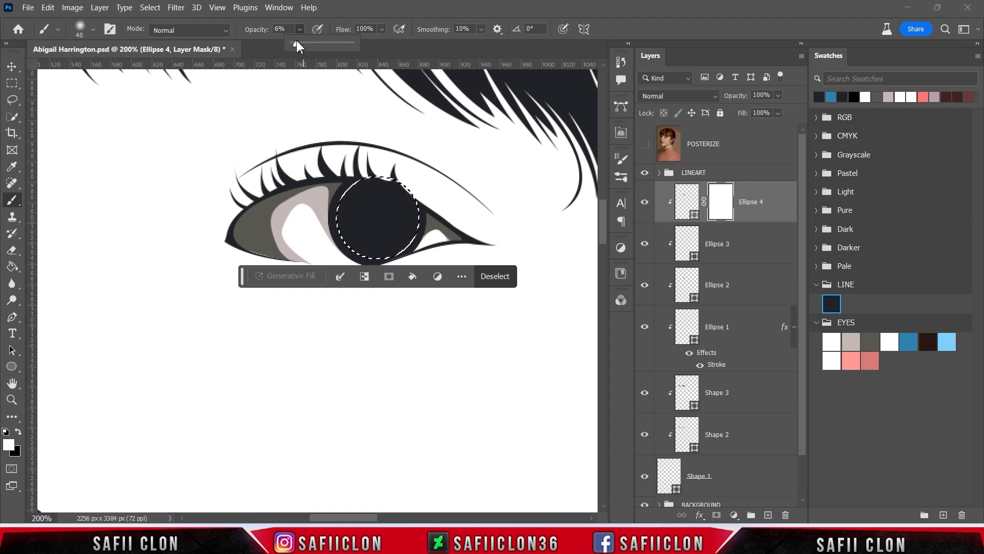
pyautogui.click(300, 29)
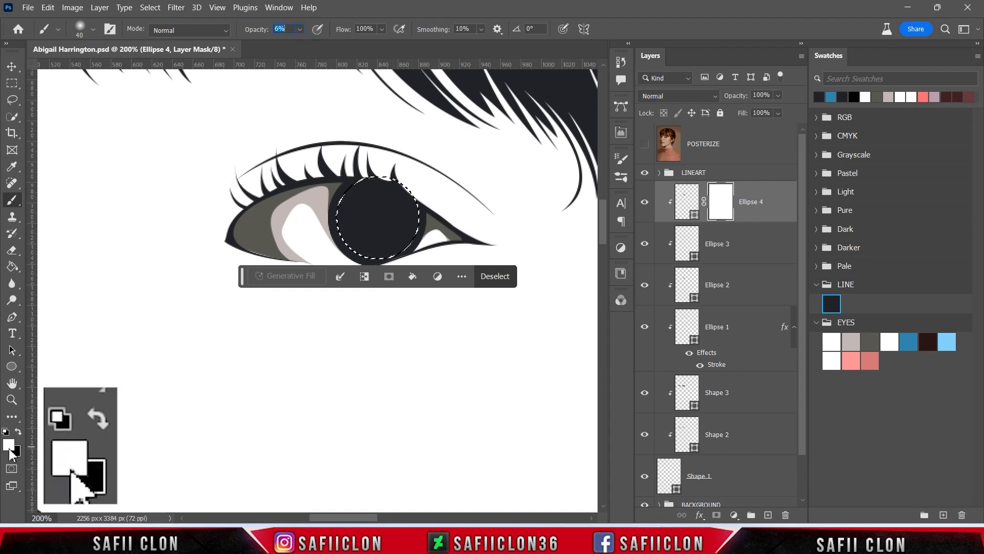
pyautogui.click(19, 431)
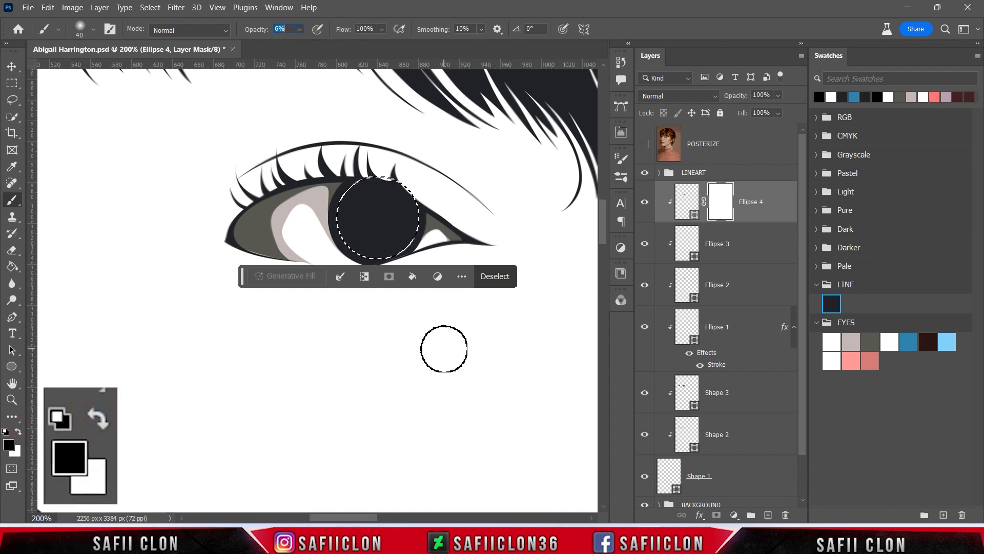
# Paint black on the Ellipse 4 mask inside the inverted selection to reveal the pale ring along the iris's lower rim, reducing the brush size
pyautogui.scroll(2, 444, 348)
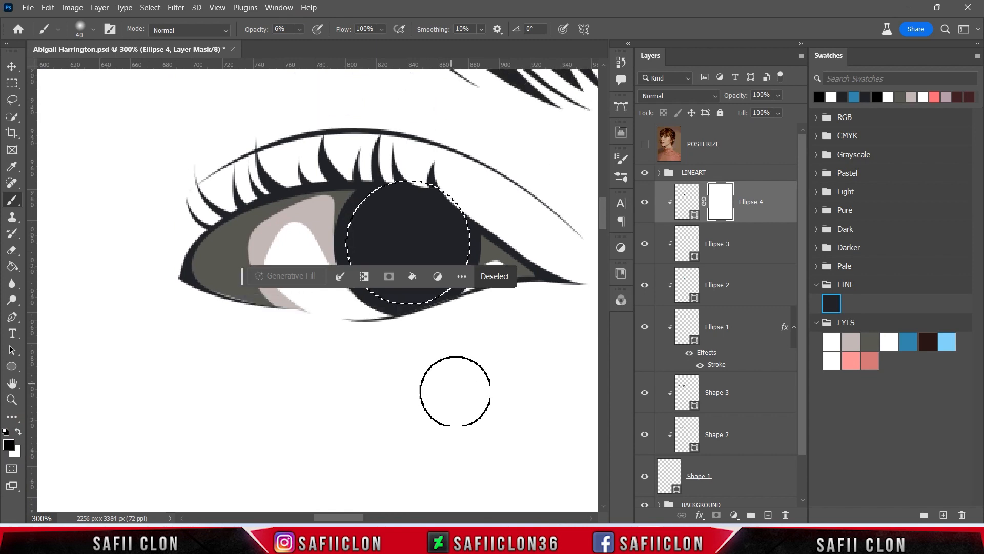
pyautogui.scroll(-1, 459, 384)
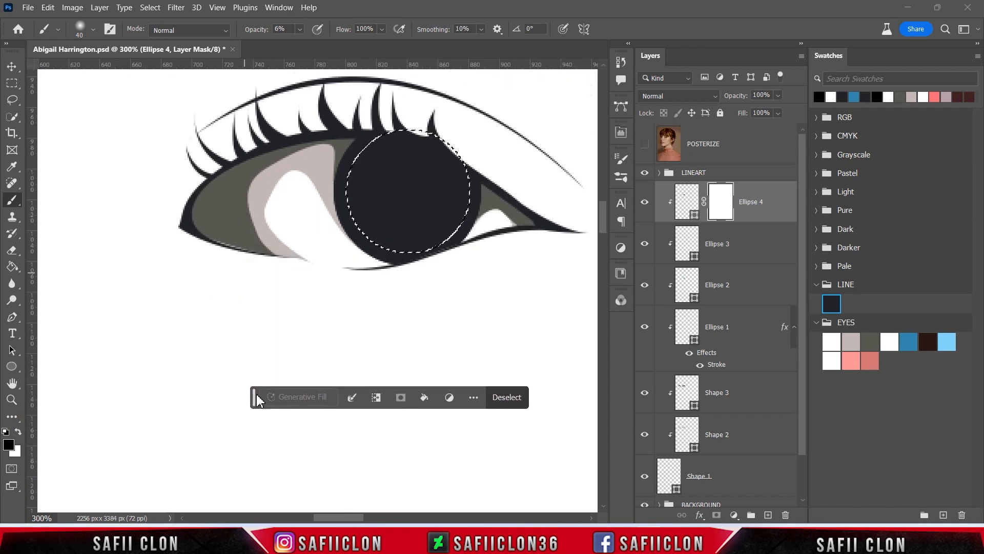
pyautogui.hscroll(3, 296, 318)
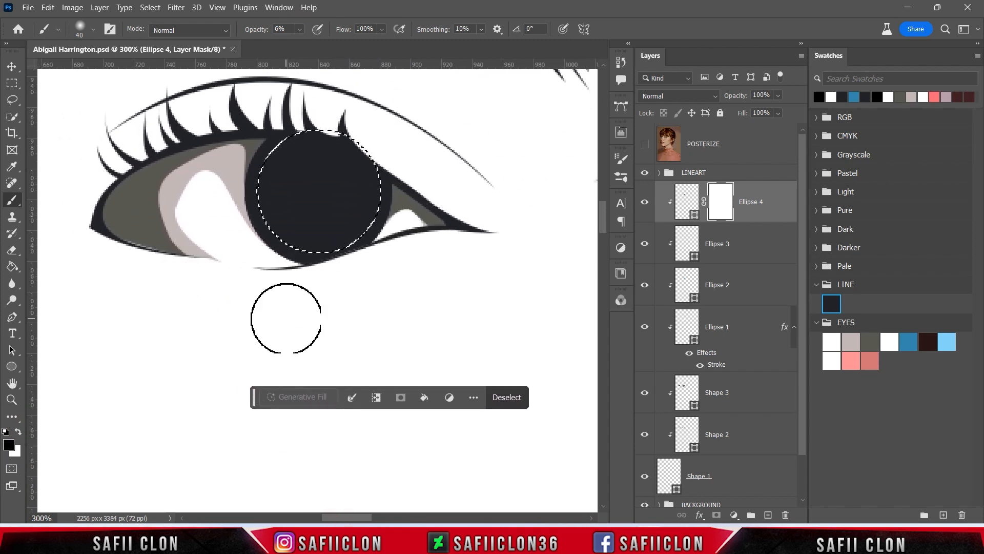
pyautogui.press('[')
pyautogui.press('[')
pyautogui.press('[')
pyautogui.moveTo(269, 231)
pyautogui.mouseDown()
pyautogui.moveTo(313, 258)
pyautogui.moveTo(362, 258)
pyautogui.moveTo(276, 254)
pyautogui.moveTo(391, 254)
pyautogui.mouseUp()
pyautogui.moveTo(257, 269)
pyautogui.mouseDown()
pyautogui.moveTo(353, 260)
pyautogui.moveTo(296, 262)
pyautogui.mouseUp()
pyautogui.moveTo(369, 232); pyautogui.dragTo(321, 257)
pyautogui.moveTo(310, 258); pyautogui.dragTo(351, 246)
pyautogui.press('[')
pyautogui.moveTo(253, 191)
pyautogui.mouseDown()
pyautogui.moveTo(317, 245)
pyautogui.moveTo(383, 222)
pyautogui.mouseUp()
pyautogui.moveTo(358, 254)
pyautogui.mouseDown()
pyautogui.moveTo(277, 287)
pyautogui.moveTo(320, 256)
pyautogui.moveTo(275, 248)
pyautogui.moveTo(287, 255)
pyautogui.moveTo(279, 213)
pyautogui.moveTo(270, 248)
pyautogui.moveTo(337, 269)
pyautogui.moveTo(315, 271)
pyautogui.moveTo(374, 228)
pyautogui.mouseUp()
pyautogui.press(']')
pyautogui.moveTo(318, 268); pyautogui.dragTo(270, 222)
# Lower the brush opacity to 2% and clear the selection around the iris
pyautogui.moveTo(301, 29); pyautogui.dragTo(296, 50)
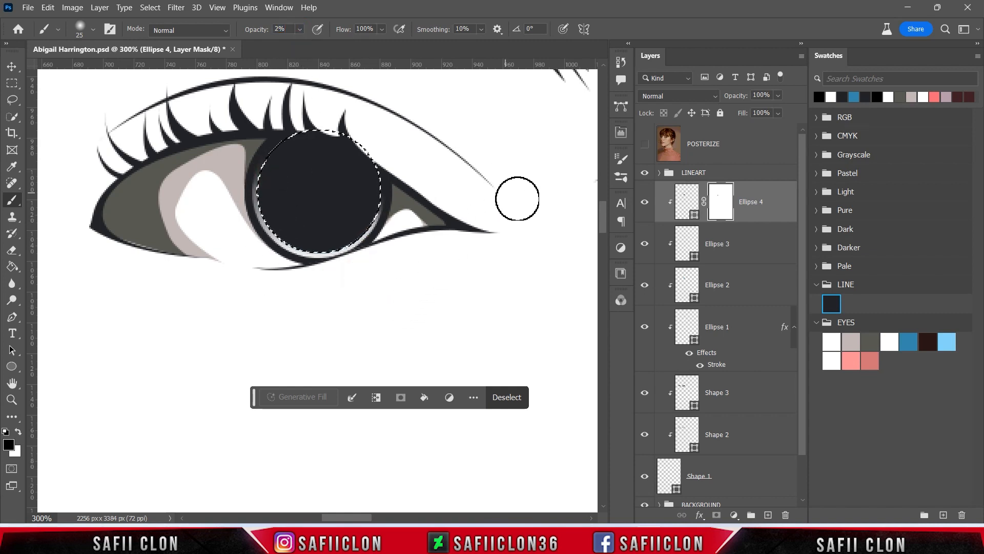
pyautogui.click(645, 201)
pyautogui.click(645, 202)
pyautogui.hotkey('ctrl', 'd')
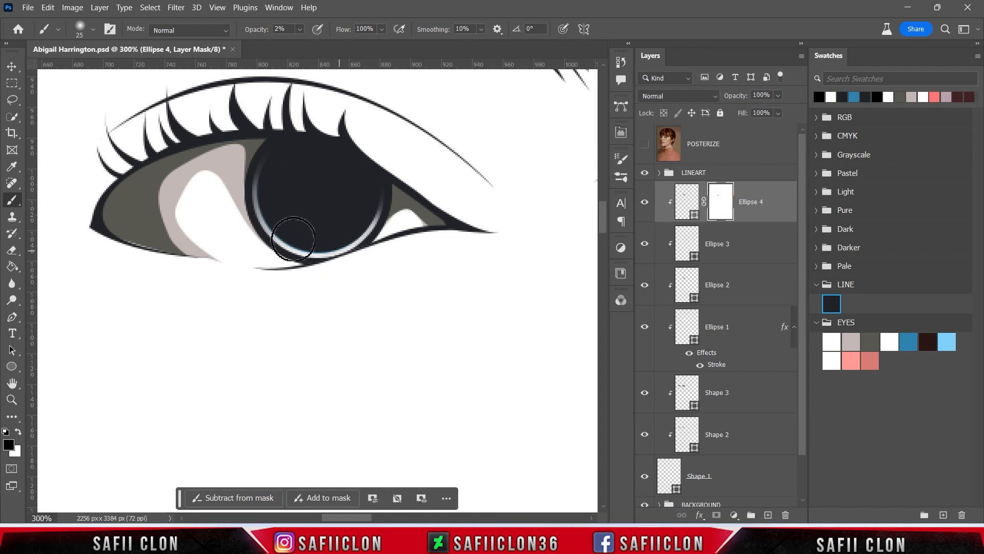
# Paint the Ellipse 4 mask with the soft black brush at 6% and 4% opacity to reveal blue across the iris's lower half
pyautogui.rightClick(12, 200)
pyautogui.click(51, 200)
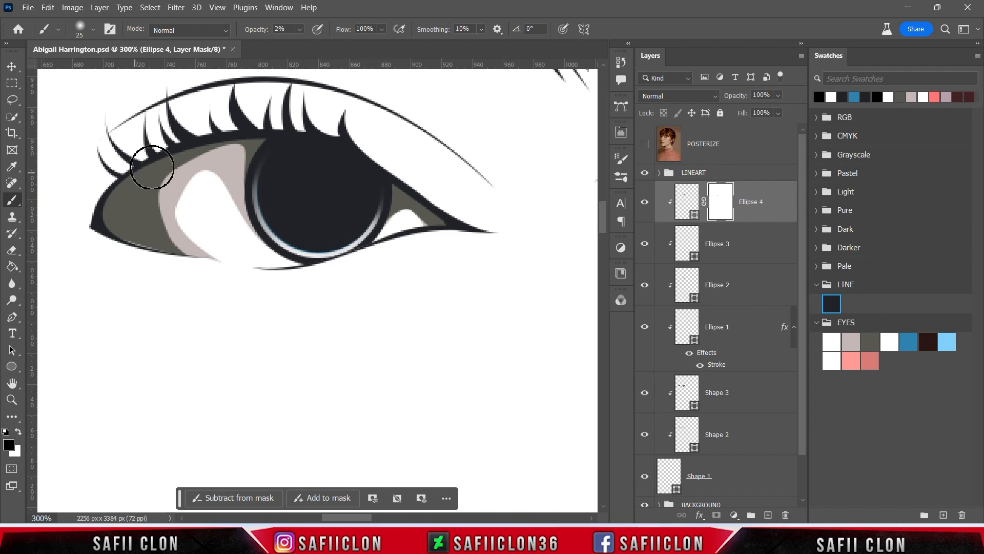
pyautogui.click(300, 29)
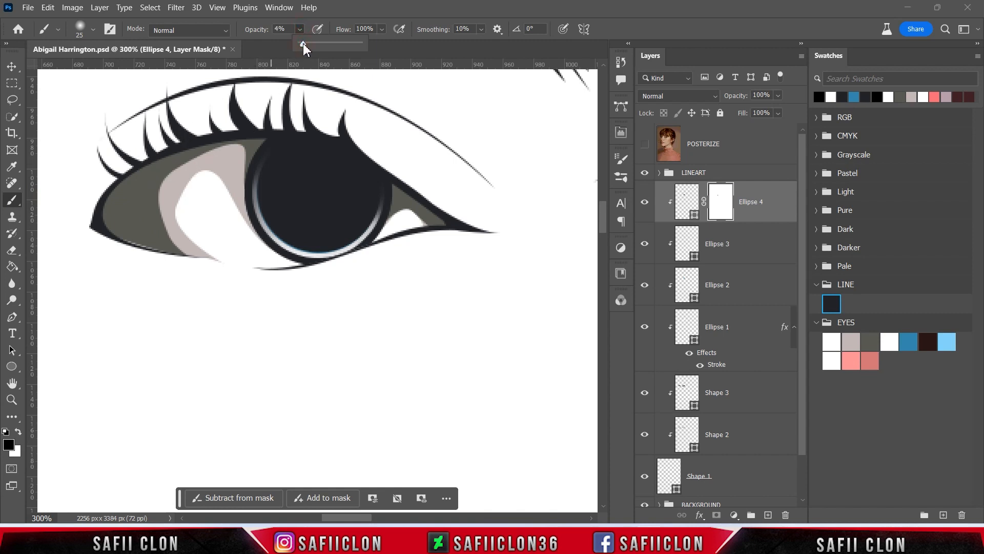
pyautogui.click(300, 31)
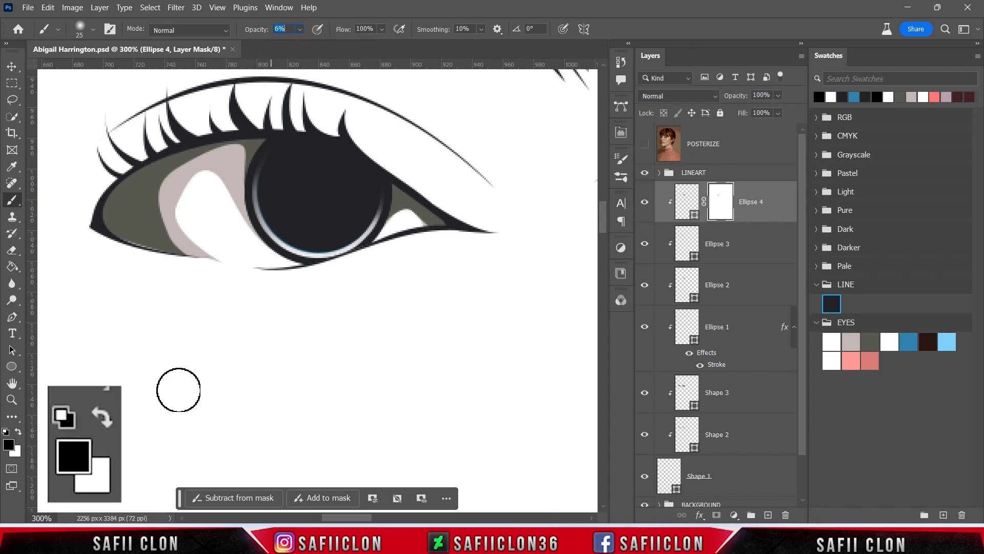
pyautogui.moveTo(352, 240)
pyautogui.mouseDown()
pyautogui.moveTo(304, 264)
pyautogui.moveTo(348, 247)
pyautogui.moveTo(276, 251)
pyautogui.moveTo(295, 223)
pyautogui.moveTo(348, 211)
pyautogui.moveTo(324, 232)
pyautogui.moveTo(343, 226)
pyautogui.mouseUp()
pyautogui.press('[')
pyautogui.press('[')
pyautogui.moveTo(300, 31); pyautogui.dragTo(298, 32)
pyautogui.moveTo(332, 220)
pyautogui.mouseDown()
pyautogui.moveTo(354, 232)
pyautogui.moveTo(326, 251)
pyautogui.moveTo(338, 220)
pyautogui.moveTo(369, 214)
pyautogui.moveTo(308, 237)
pyautogui.moveTo(316, 233)
pyautogui.moveTo(270, 181)
pyautogui.moveTo(315, 233)
pyautogui.moveTo(311, 245)
pyautogui.moveTo(323, 222)
pyautogui.moveTo(362, 220)
pyautogui.moveTo(284, 241)
pyautogui.moveTo(354, 234)
pyautogui.moveTo(270, 217)
pyautogui.moveTo(350, 226)
pyautogui.moveTo(292, 234)
pyautogui.moveTo(283, 201)
pyautogui.moveTo(285, 227)
pyautogui.moveTo(317, 233)
pyautogui.moveTo(350, 223)
pyautogui.moveTo(284, 228)
pyautogui.mouseUp()
pyautogui.press(']')
pyautogui.press('[')
pyautogui.press('[')
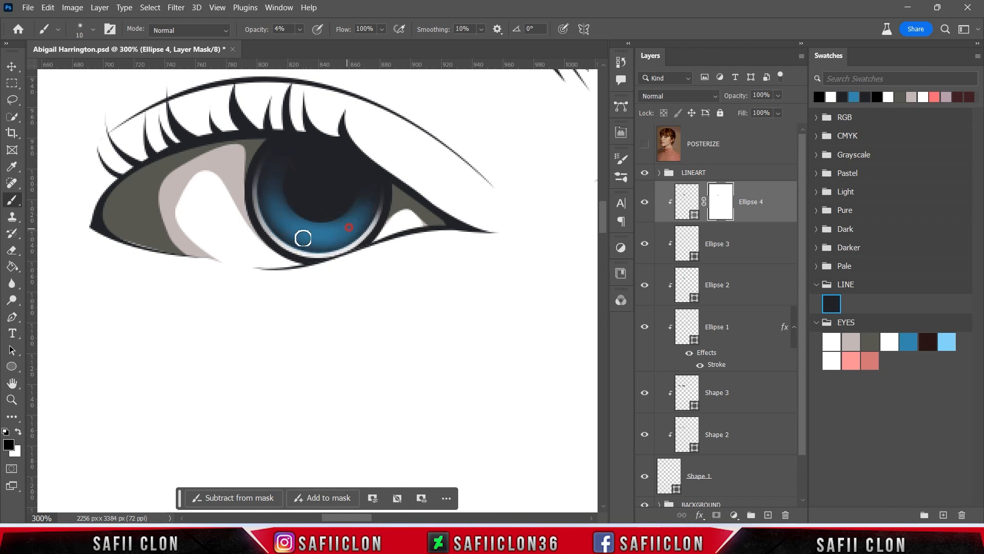
pyautogui.press(']')
pyautogui.moveTo(327, 234)
pyautogui.mouseDown()
pyautogui.moveTo(285, 210)
pyautogui.moveTo(280, 182)
pyautogui.moveTo(346, 232)
pyautogui.moveTo(299, 241)
pyautogui.moveTo(348, 222)
pyautogui.moveTo(307, 236)
pyautogui.moveTo(292, 221)
pyautogui.mouseUp()
# Review the iris from farther away and compare it with Ellipse 4 hidden and shown
pyautogui.hotkey('ctrl', '-')
pyautogui.hotkey('ctrl', '-')
pyautogui.hotkey('ctrl', '-')
pyautogui.hotkey('ctrl', '+')
pyautogui.hotkey('ctrl', '+')
pyautogui.hotkey('ctrl', '+')
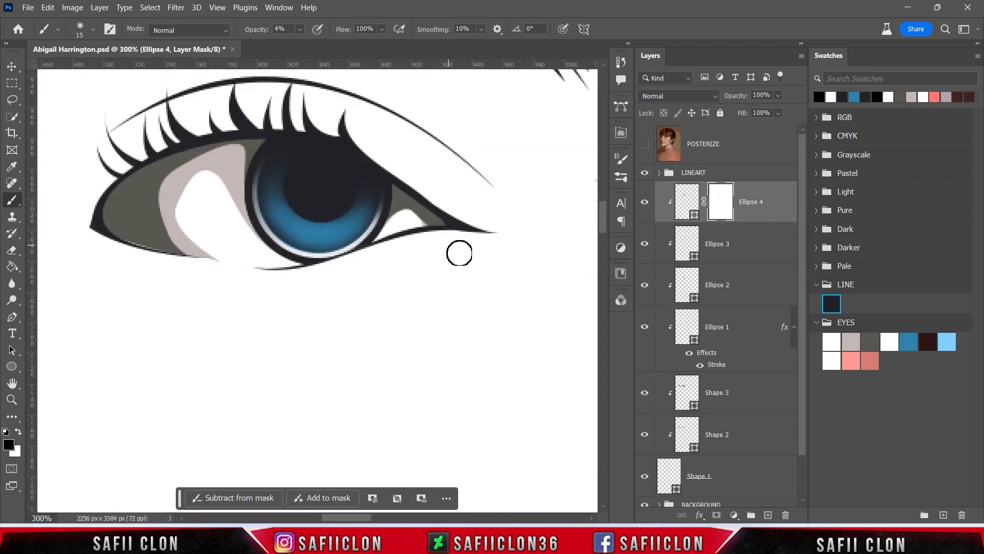
pyautogui.click(645, 203)
pyautogui.click(645, 203)
pyautogui.click(646, 203)
pyautogui.click(646, 203)
# Draw a small teardrop shape with the Pen tool on a new shape layer in the lower part of the iris
pyautogui.rightClick(12, 317)
pyautogui.click(57, 319)
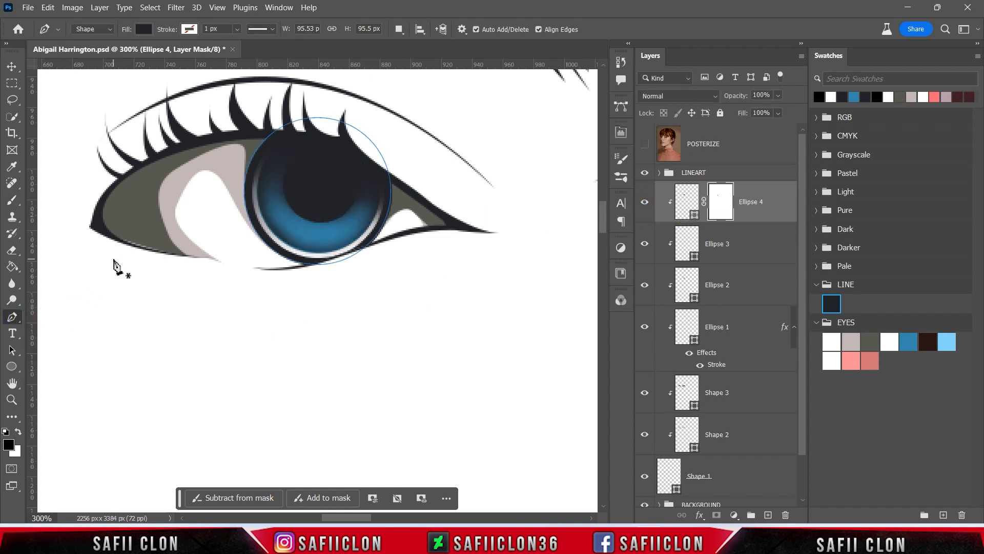
pyautogui.click(111, 33)
pyautogui.click(105, 37)
pyautogui.click(144, 29)
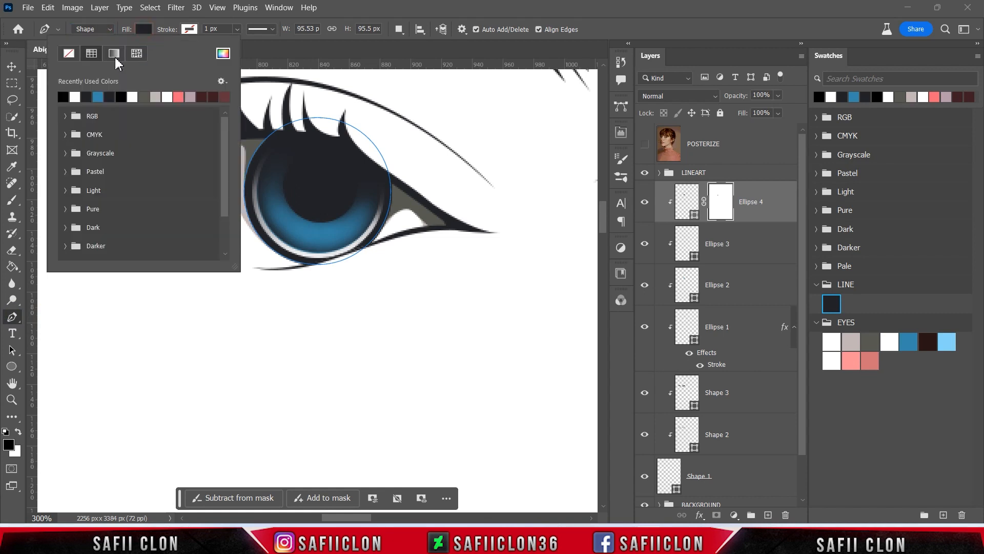
pyautogui.click(138, 29)
pyautogui.click(399, 29)
pyautogui.click(410, 43)
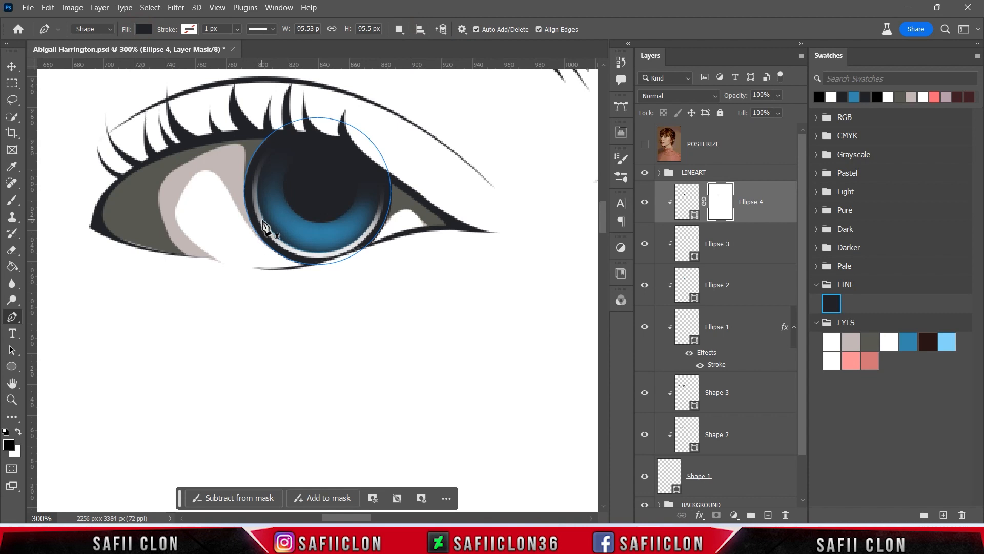
pyautogui.click(303, 223)
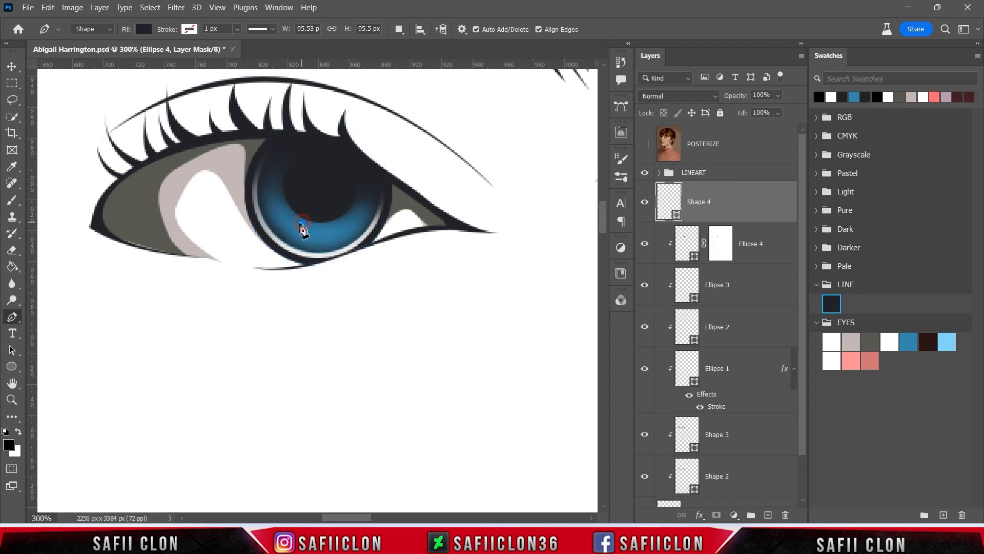
pyautogui.moveTo(297, 242); pyautogui.dragTo(302, 249)
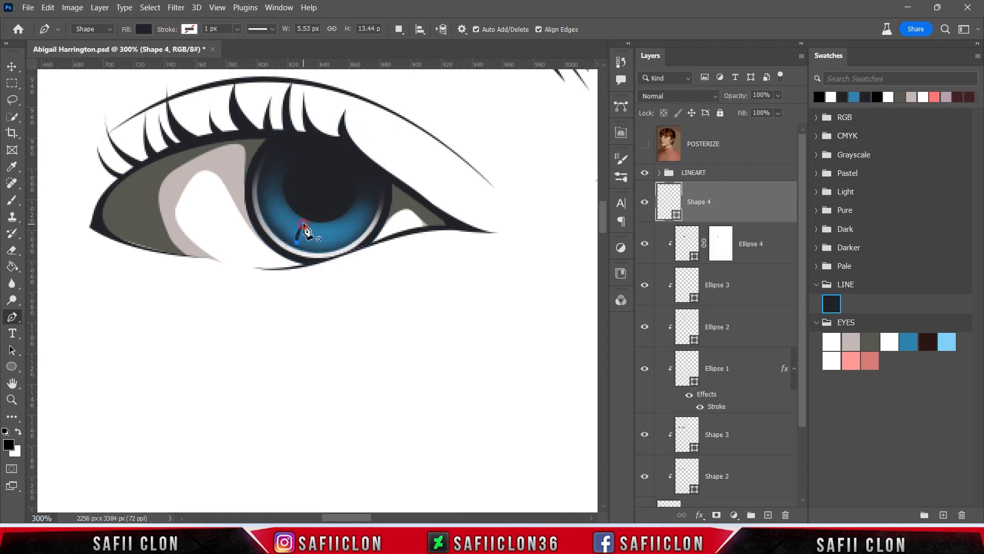
pyautogui.click(302, 223)
# Add more teardrop shapes around the lower iris to the same layer using Combine Shapes, spanning about 73 by 45 px overall
pyautogui.click(399, 29)
pyautogui.click(413, 58)
pyautogui.moveTo(277, 227); pyautogui.dragTo(282, 232)
pyautogui.click(283, 201)
pyautogui.moveTo(259, 196); pyautogui.dragTo(260, 170)
pyautogui.click(281, 186)
pyautogui.click(281, 186)
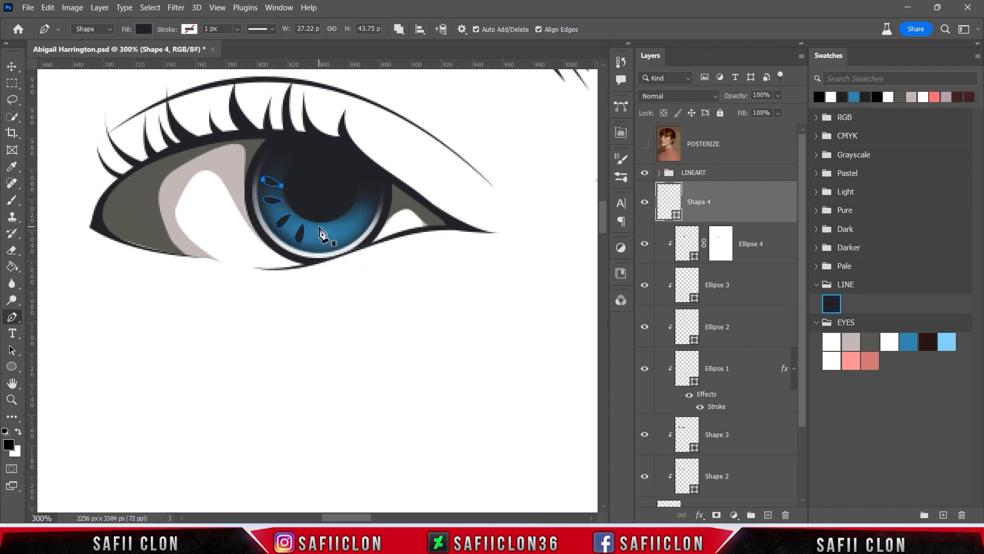
pyautogui.click(321, 245)
pyautogui.moveTo(315, 226); pyautogui.dragTo(356, 195)
pyautogui.click(351, 213)
pyautogui.click(360, 198)
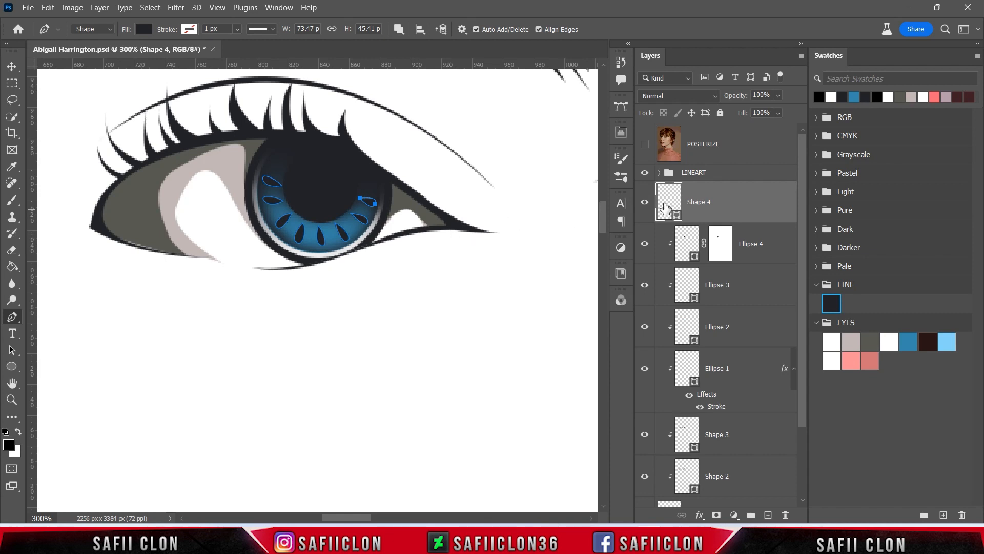
# Fill the Shape 4 teardrops with the light blue 87d5f8 swatch from the EYES group
pyautogui.click(648, 204)
pyautogui.click(649, 204)
pyautogui.doubleClick(677, 220)
pyautogui.click(947, 340)
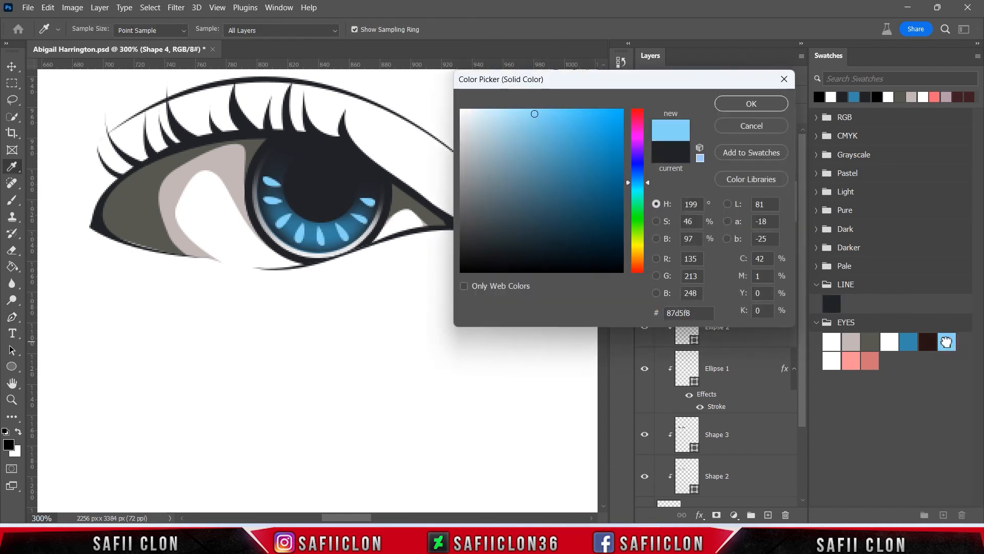
pyautogui.click(750, 105)
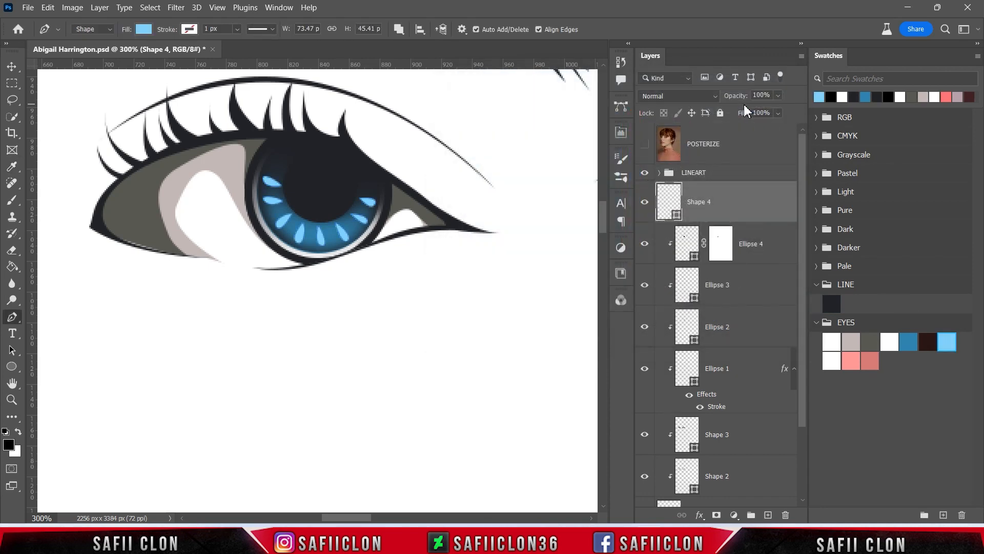
# Make Shape 4 a clipping mask and add a layer mask to it
pyautogui.rightClick(729, 205)
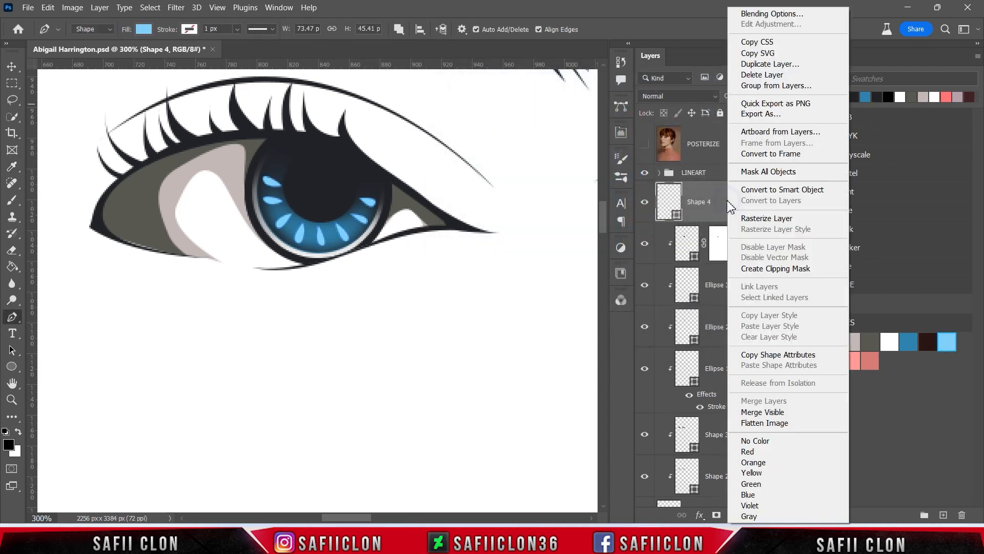
pyautogui.click(757, 269)
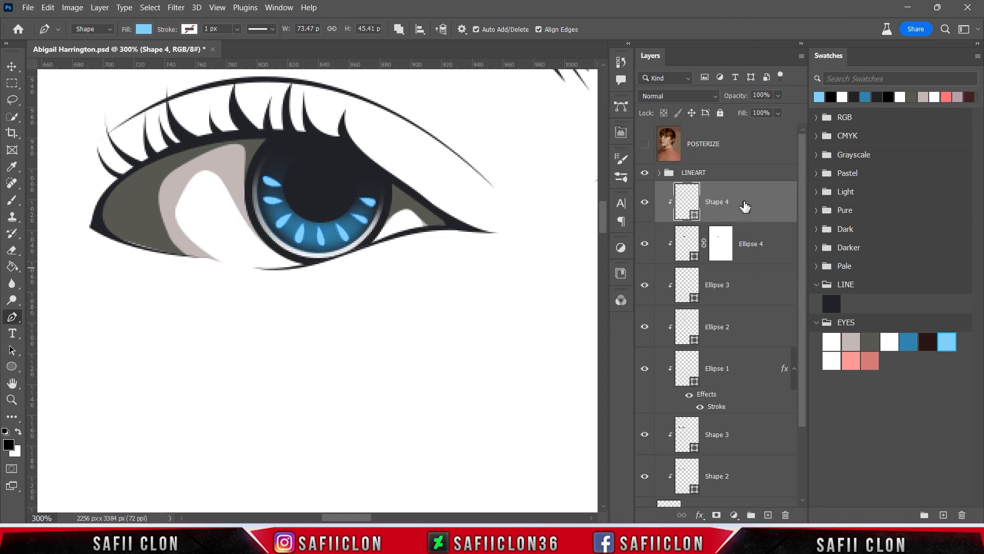
pyautogui.click(717, 515)
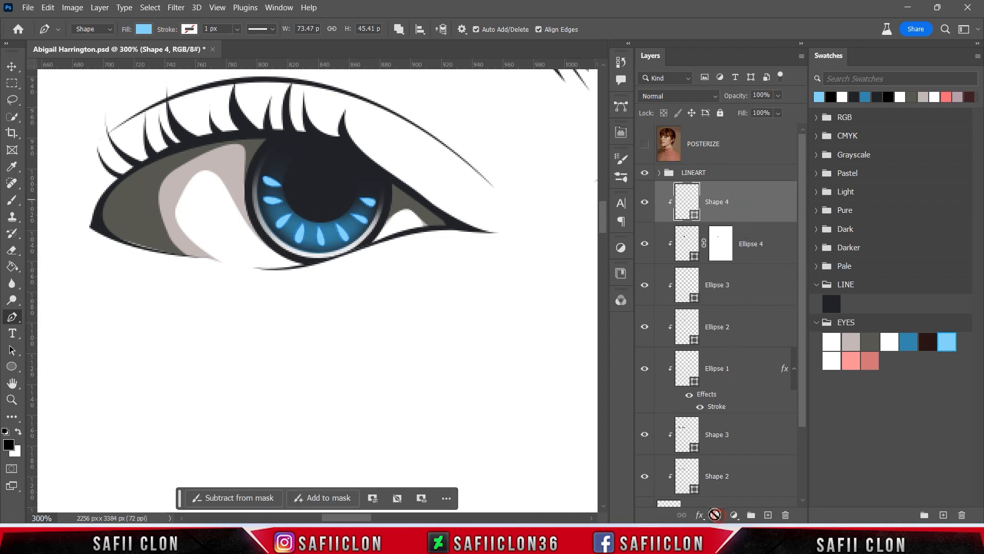
# Set up the Soft Round brush at 18 px and 10% opacity for the Shape 4 mask
pyautogui.rightClick(14, 201)
pyautogui.click(48, 198)
pyautogui.click(93, 29)
pyautogui.click(103, 199)
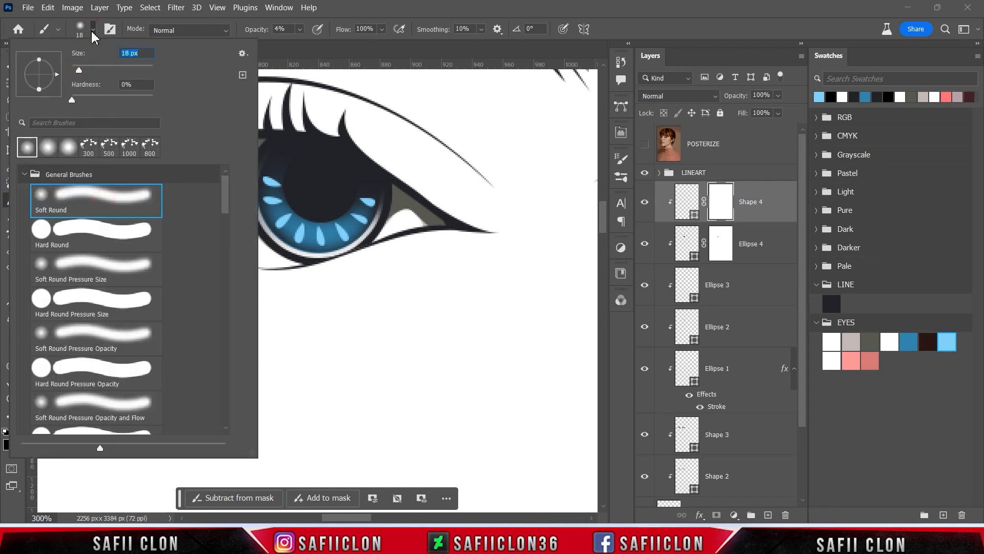
pyautogui.click(92, 30)
pyautogui.click(300, 30)
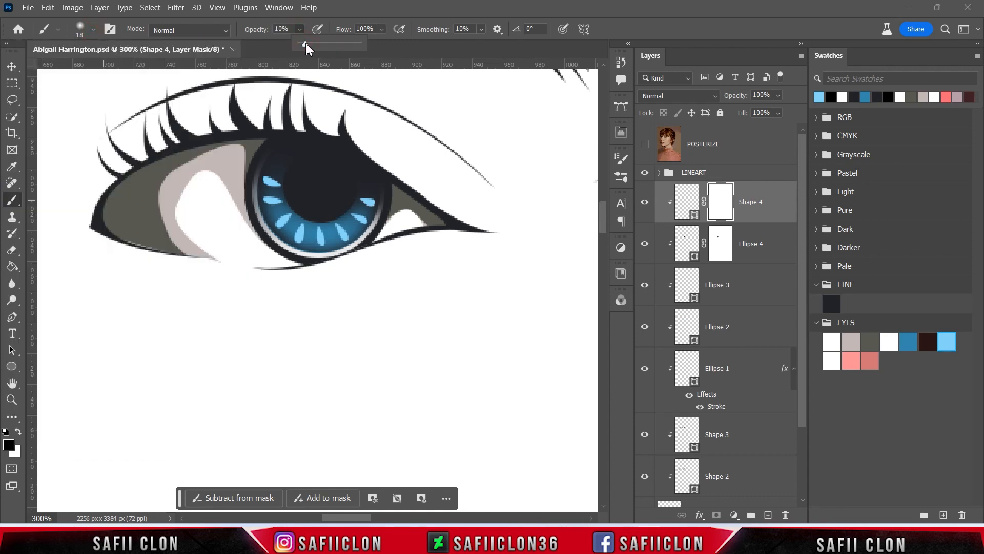
pyautogui.click(300, 32)
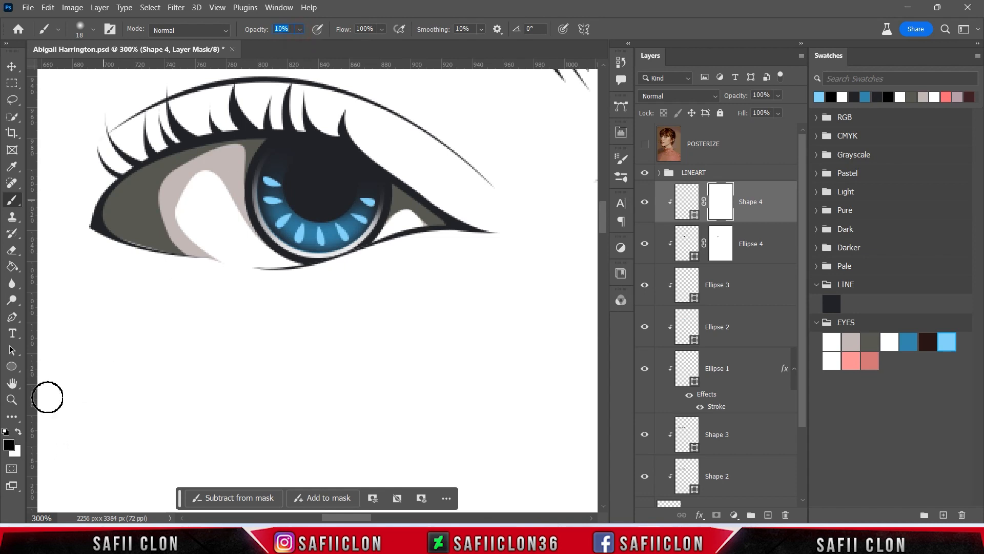
# Fade the light blue teardrops by painting black on the Shape 4 mask, raising brush opacity to 17%, and compare the layer hidden and shown
pyautogui.moveTo(262, 156)
pyautogui.mouseDown()
pyautogui.moveTo(253, 158)
pyautogui.moveTo(259, 166)
pyautogui.mouseUp()
pyautogui.moveTo(300, 30); pyautogui.dragTo(304, 47)
pyautogui.moveTo(274, 169)
pyautogui.mouseDown()
pyautogui.moveTo(269, 225)
pyautogui.moveTo(273, 161)
pyautogui.moveTo(375, 206)
pyautogui.moveTo(376, 183)
pyautogui.moveTo(353, 237)
pyautogui.moveTo(344, 207)
pyautogui.moveTo(356, 191)
pyautogui.moveTo(280, 195)
pyautogui.moveTo(264, 265)
pyautogui.moveTo(301, 241)
pyautogui.moveTo(295, 182)
pyautogui.moveTo(365, 222)
pyautogui.moveTo(271, 185)
pyautogui.moveTo(347, 225)
pyautogui.moveTo(265, 186)
pyautogui.mouseUp()
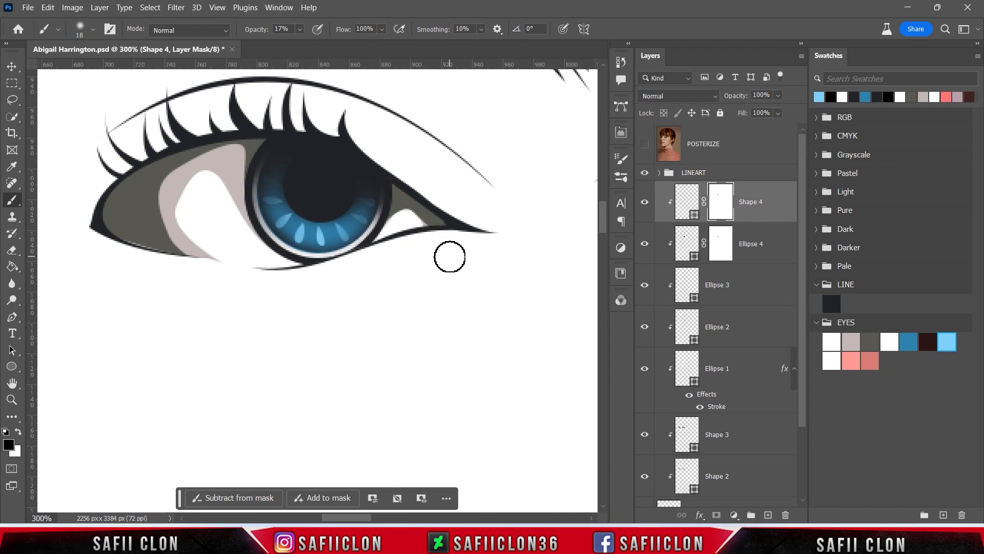
pyautogui.click(645, 201)
pyautogui.click(645, 201)
pyautogui.click(646, 201)
pyautogui.click(645, 201)
pyautogui.click(645, 201)
pyautogui.click(645, 201)
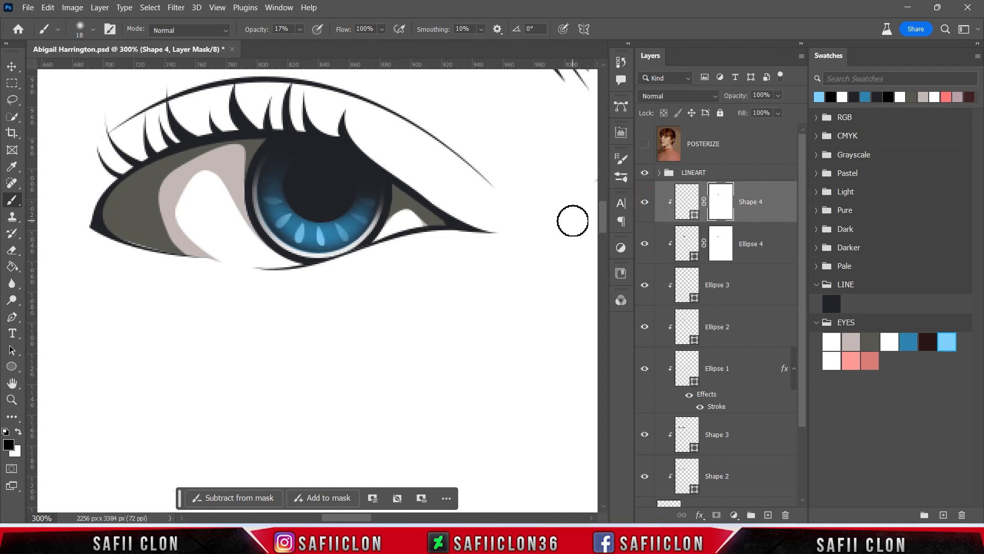
# With the posterized reference shown, draw the upper light reflection in the pupil with the Pen tool as a new shape layer
pyautogui.click(12, 317)
pyautogui.click(48, 319)
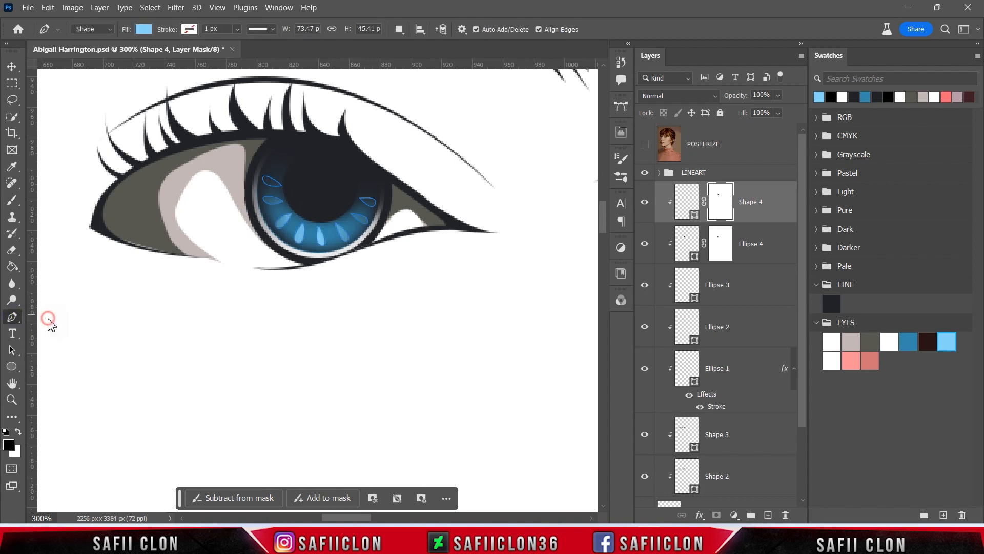
pyautogui.click(645, 147)
pyautogui.click(399, 30)
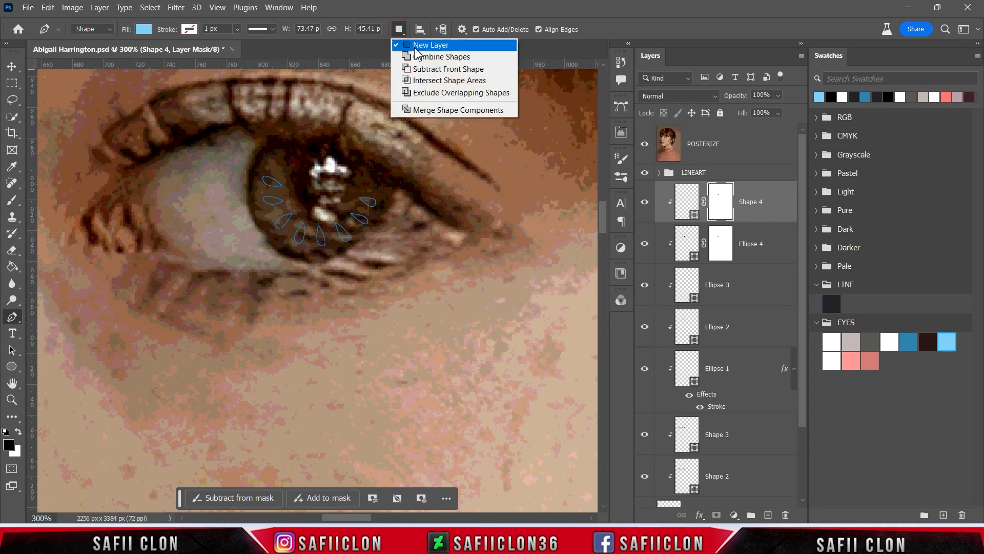
pyautogui.click(414, 42)
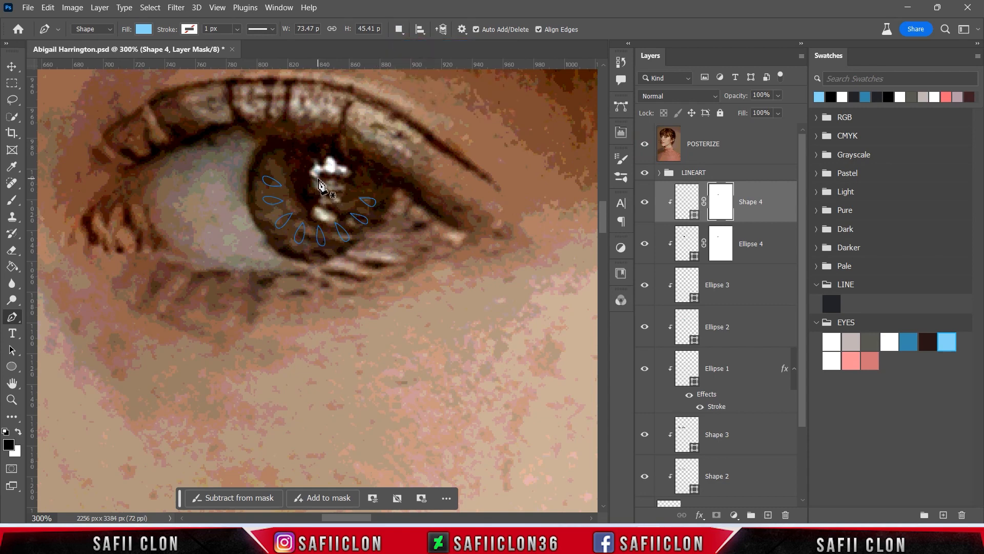
pyautogui.click(319, 179)
pyautogui.click(328, 174)
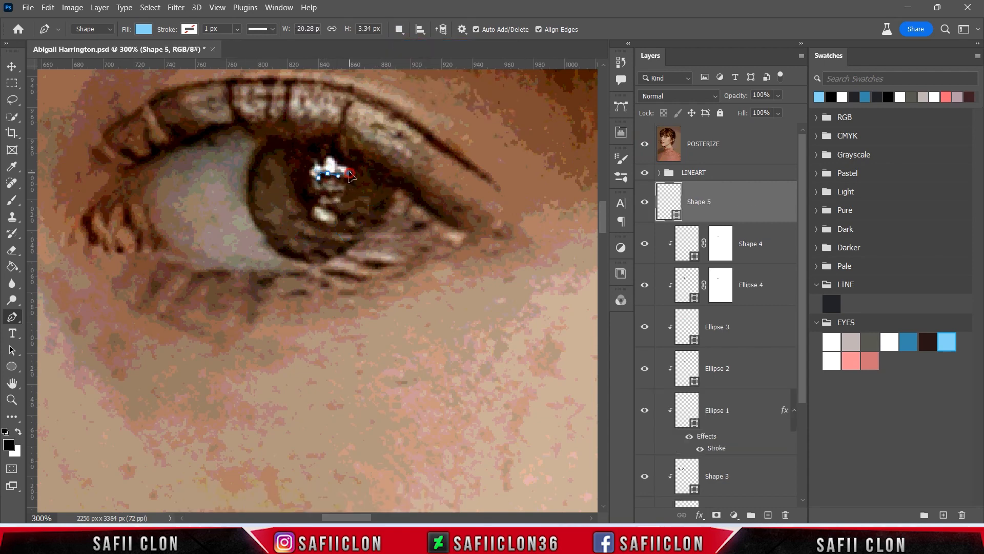
pyautogui.click(325, 154)
pyautogui.click(316, 166)
pyautogui.moveTo(318, 180); pyautogui.dragTo(332, 185)
# Hide the posterized reference and fill the Shape 5 reflection with the white swatch from the EYES group
pyautogui.click(648, 147)
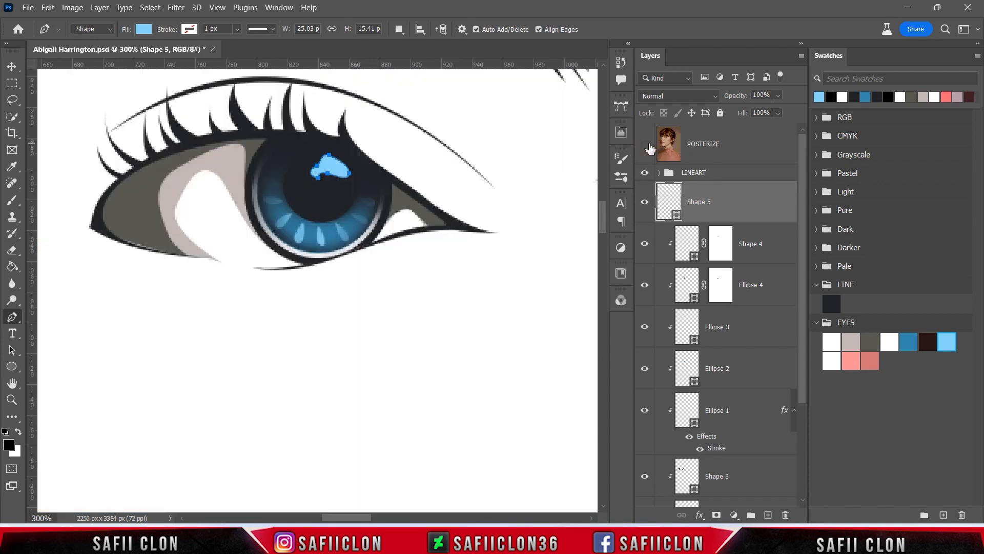
pyautogui.doubleClick(678, 216)
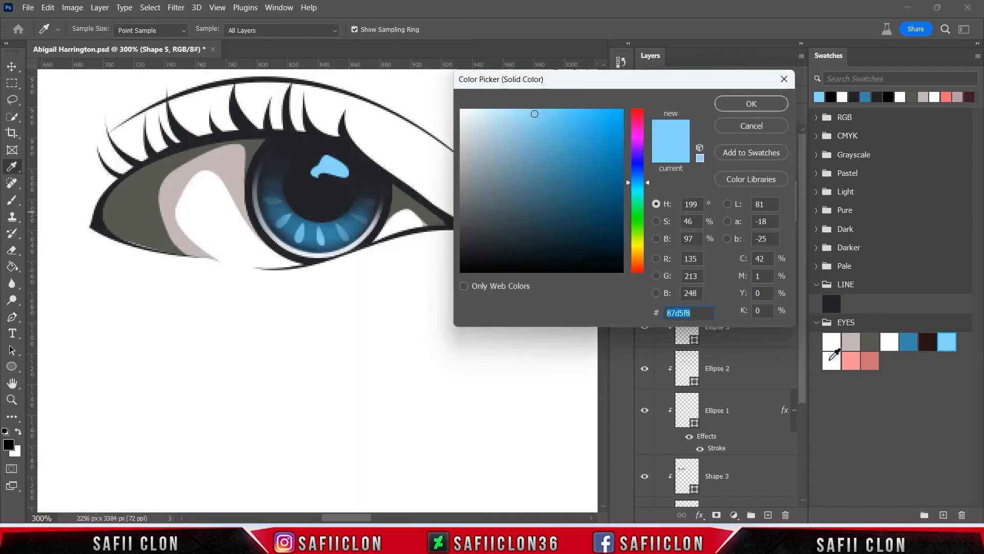
pyautogui.click(831, 359)
pyautogui.click(738, 104)
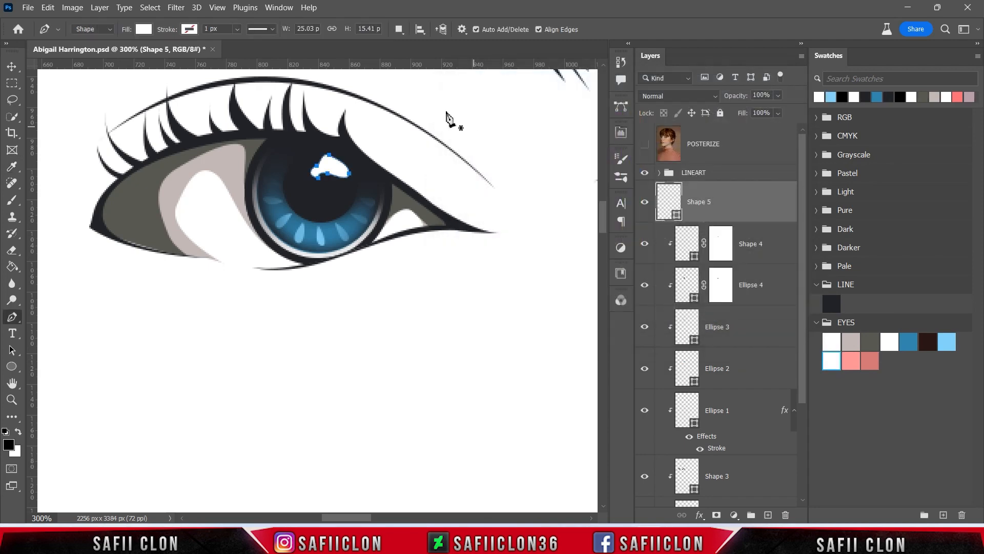
# Using Combine Shapes, trace the remaining small pupil and iris reflections from the posterized reference into Shape 5, ending with the reference hidden
pyautogui.click(400, 30)
pyautogui.click(421, 55)
pyautogui.click(645, 145)
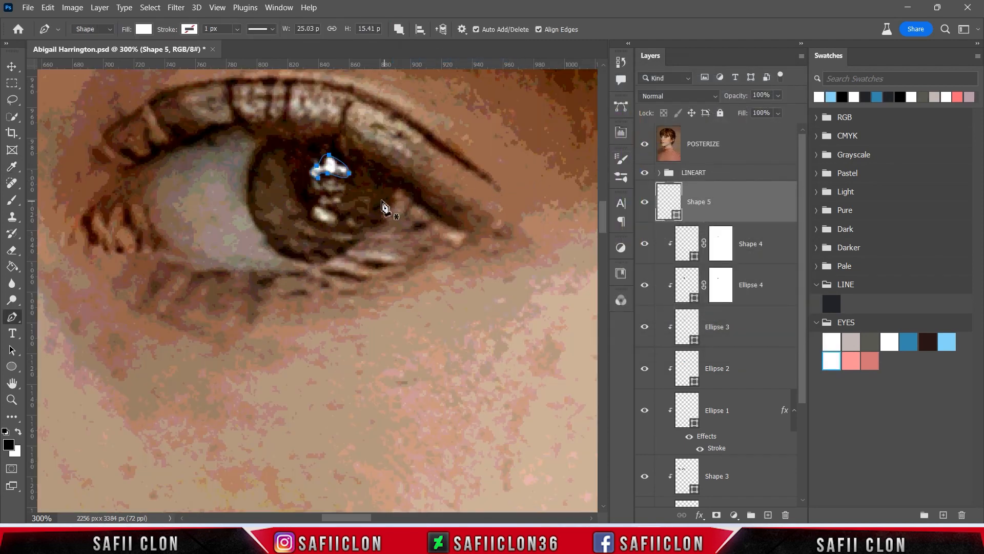
pyautogui.click(315, 203)
pyautogui.moveTo(341, 225); pyautogui.dragTo(339, 222)
pyautogui.moveTo(329, 226); pyautogui.dragTo(323, 225)
pyautogui.moveTo(314, 204)
pyautogui.mouseDown()
pyautogui.moveTo(323, 191)
pyautogui.moveTo(336, 206)
pyautogui.moveTo(325, 196)
pyautogui.mouseUp()
pyautogui.moveTo(340, 200)
pyautogui.mouseDown()
pyautogui.moveTo(343, 208)
pyautogui.moveTo(304, 179)
pyautogui.moveTo(338, 185)
pyautogui.mouseUp()
pyautogui.click(328, 201)
pyautogui.click(318, 190)
pyautogui.click(318, 190)
pyautogui.click(344, 189)
pyautogui.click(645, 144)
pyautogui.click(645, 144)
pyautogui.scroll(2, 499, 257)
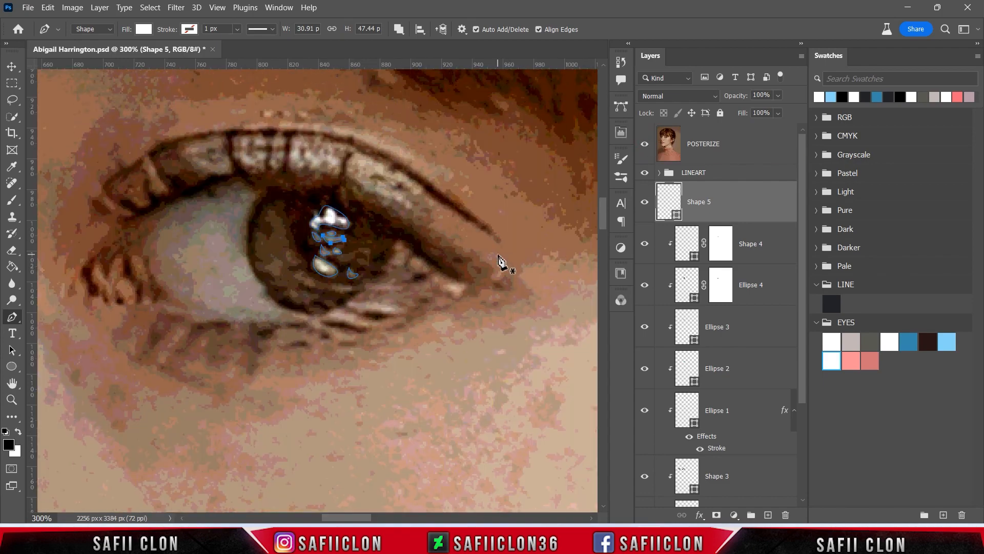
pyautogui.click(645, 145)
# Make Shape 5 a clipping mask and add a layer mask to it
pyautogui.rightClick(747, 196)
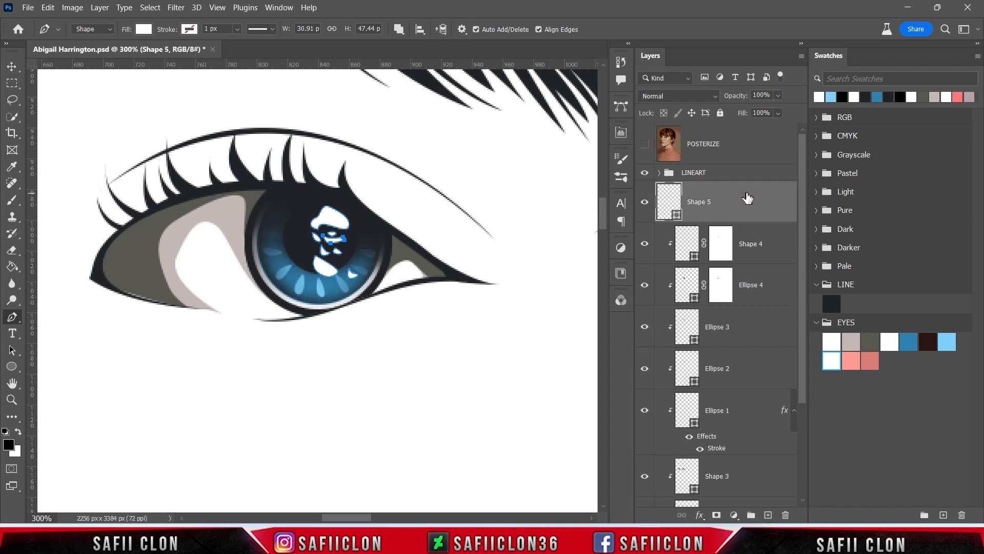
pyautogui.rightClick(748, 197)
pyautogui.click(784, 268)
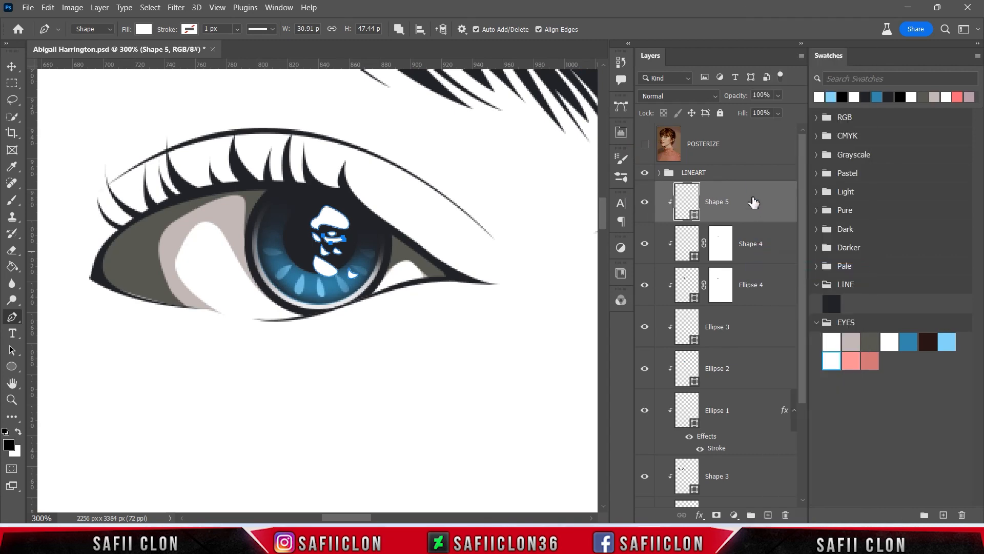
pyautogui.click(717, 516)
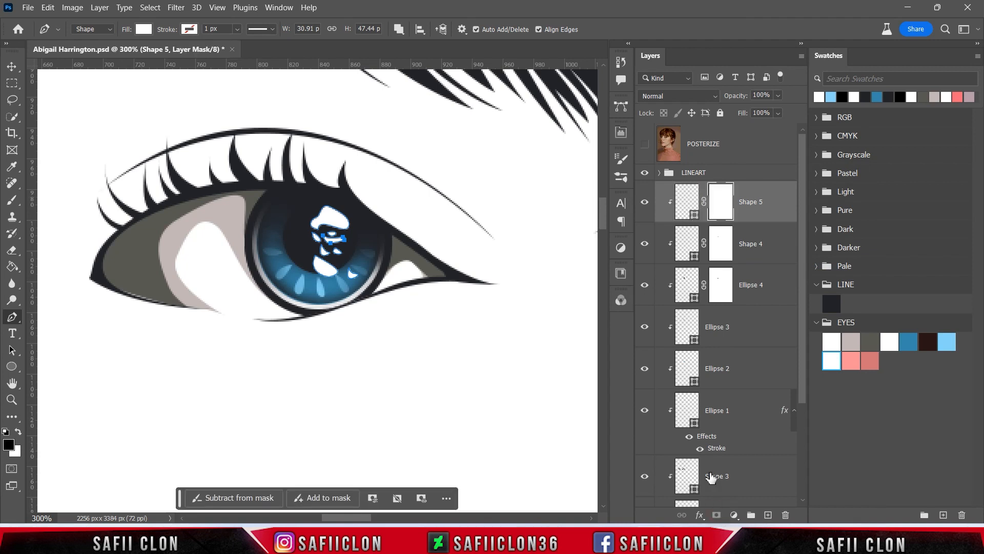
# Set up the Soft Round brush at 18 px and 12% opacity for the Shape 5 mask
pyautogui.moveTo(12, 200); pyautogui.dragTo(67, 202)
pyautogui.click(93, 31)
pyautogui.click(95, 195)
pyautogui.click(79, 70)
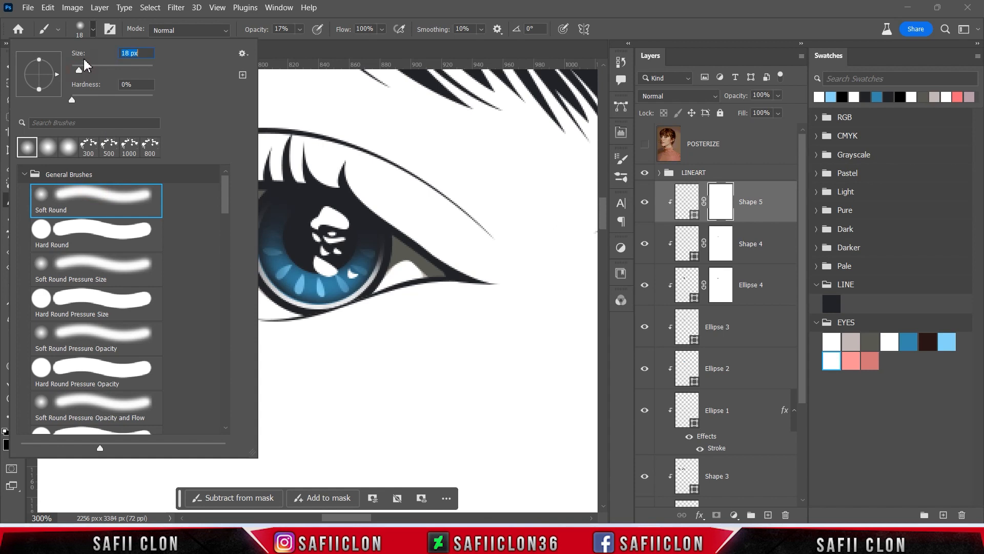
pyautogui.click(91, 34)
pyautogui.click(300, 29)
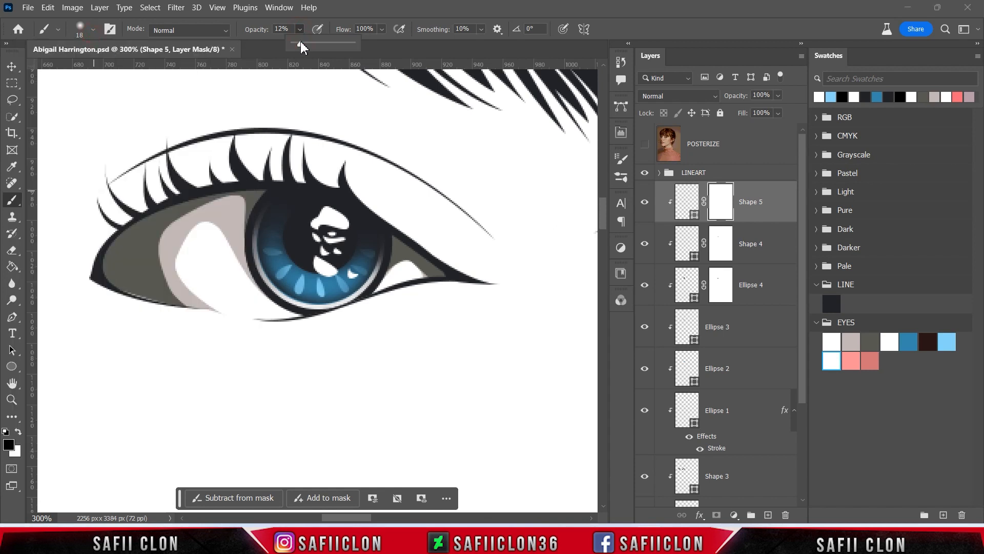
pyautogui.click(302, 29)
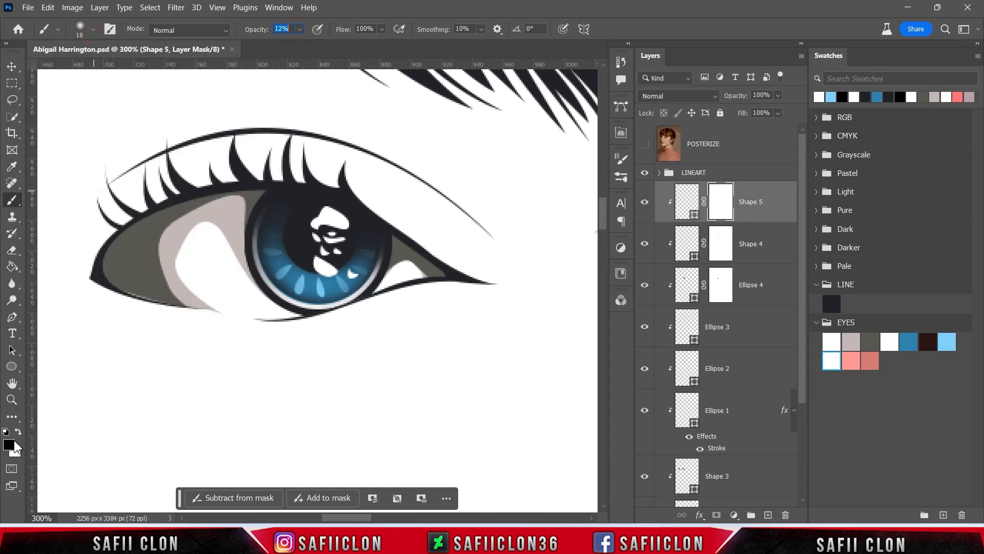
# Fade parts of the white reflections by painting black on the Shape 5 mask, checking against the posterized reference
pyautogui.moveTo(358, 236)
pyautogui.mouseDown()
pyautogui.moveTo(307, 242)
pyautogui.moveTo(360, 249)
pyautogui.moveTo(334, 247)
pyautogui.mouseUp()
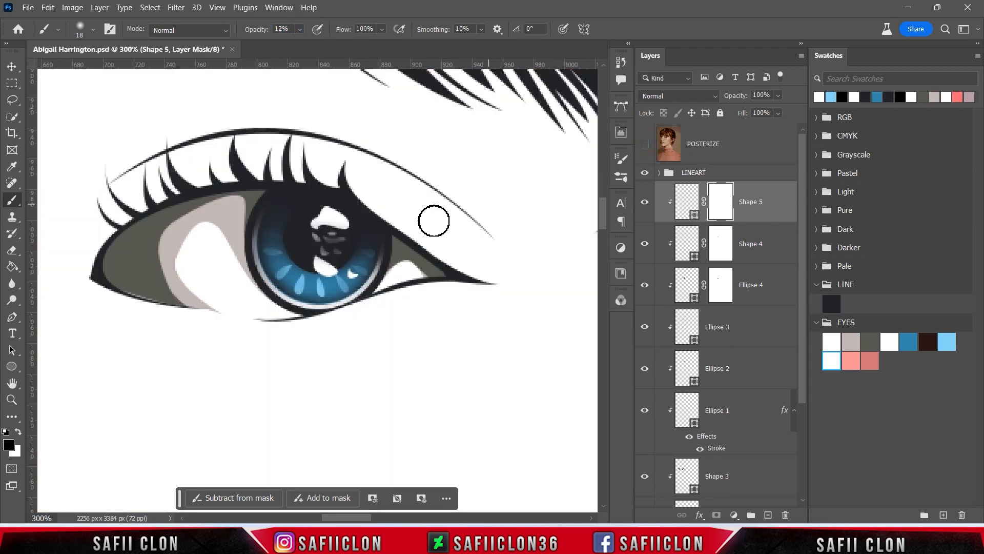
pyautogui.moveTo(310, 193)
pyautogui.mouseDown()
pyautogui.moveTo(332, 208)
pyautogui.moveTo(363, 192)
pyautogui.moveTo(399, 227)
pyautogui.mouseUp()
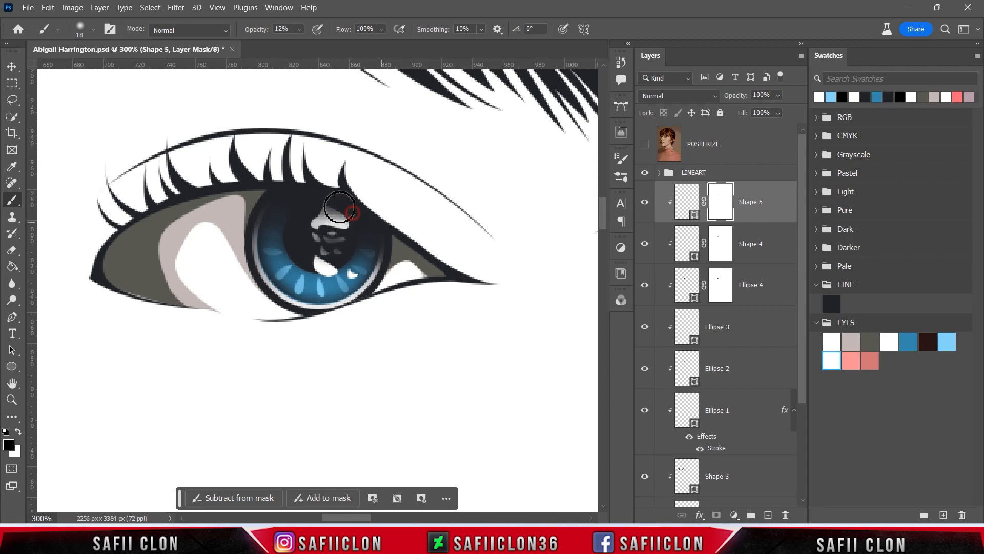
pyautogui.click(645, 144)
pyautogui.click(646, 146)
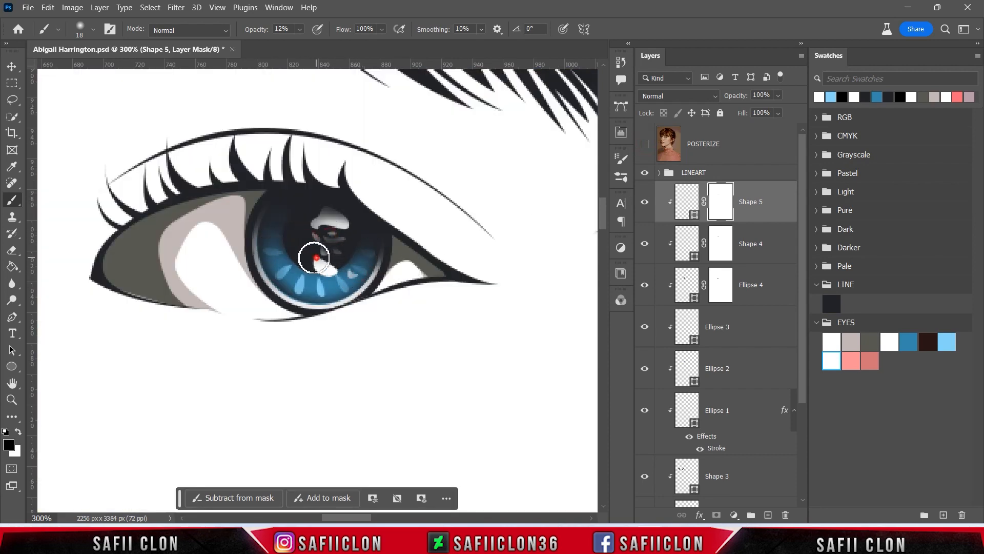
# Review the eye reflections at several zoom levels and compare the eye with Shape 5 hidden and shown
pyautogui.hotkey('ctrl', '-')
pyautogui.hotkey('ctrl', '-')
pyautogui.hotkey('ctrl', '-')
pyautogui.hotkey('ctrl', '-')
pyautogui.hotkey('ctrl', '-')
pyautogui.hotkey('ctrl', '+')
pyautogui.hotkey('ctrl', '+')
pyautogui.hotkey('ctrl', '+')
pyautogui.hotkey('ctrl', '+')
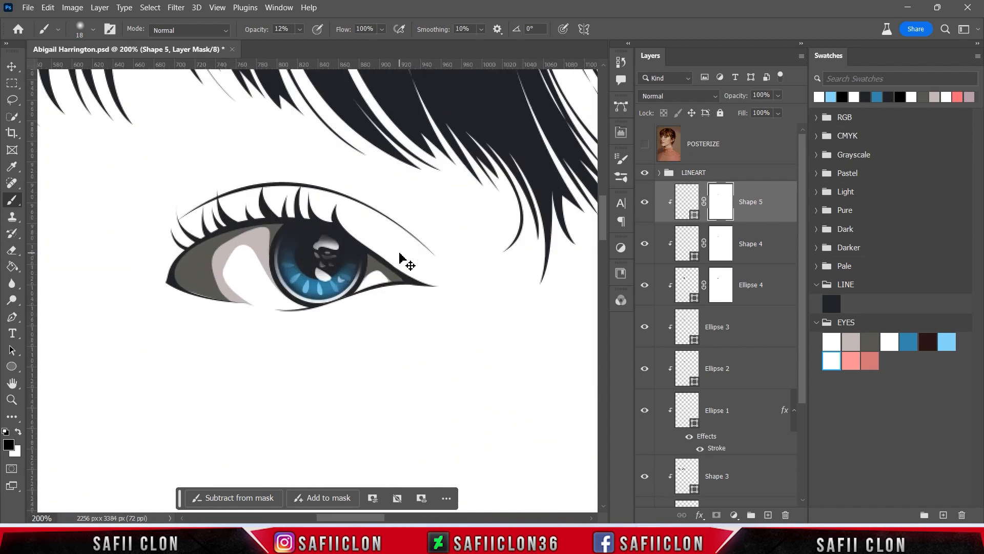
pyautogui.hotkey('ctrl', '+')
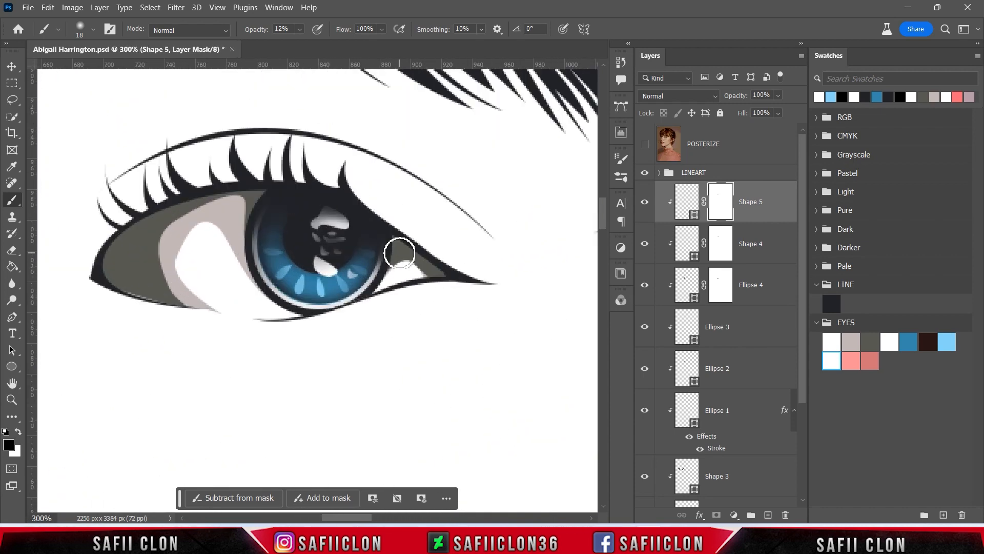
pyautogui.click(391, 255)
pyautogui.click(645, 202)
pyautogui.click(645, 202)
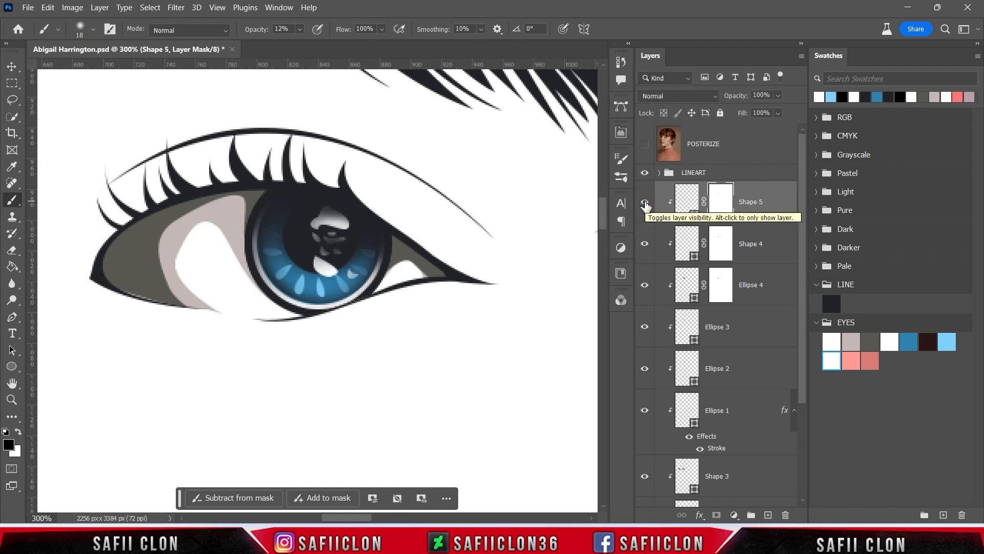
# Select the iris layers from Shape 5 through Ellipse 1 and duplicate them within the same document
pyautogui.click(767, 204)
pyautogui.scroll(-3, 726, 307)
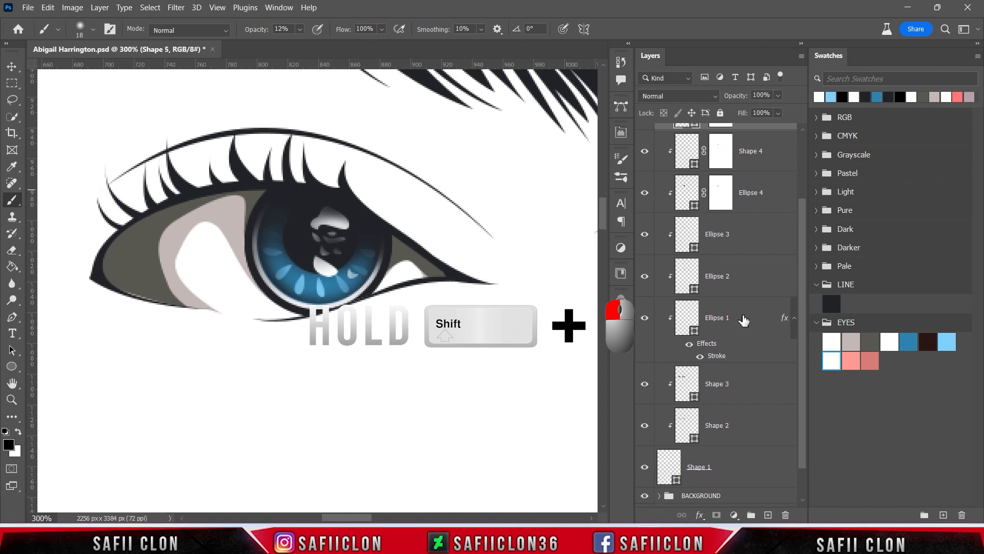
pyautogui.keyDown('shift'); pyautogui.click(744, 320); pyautogui.keyUp('shift')
pyautogui.moveTo(804, 314); pyautogui.dragTo(807, 252)
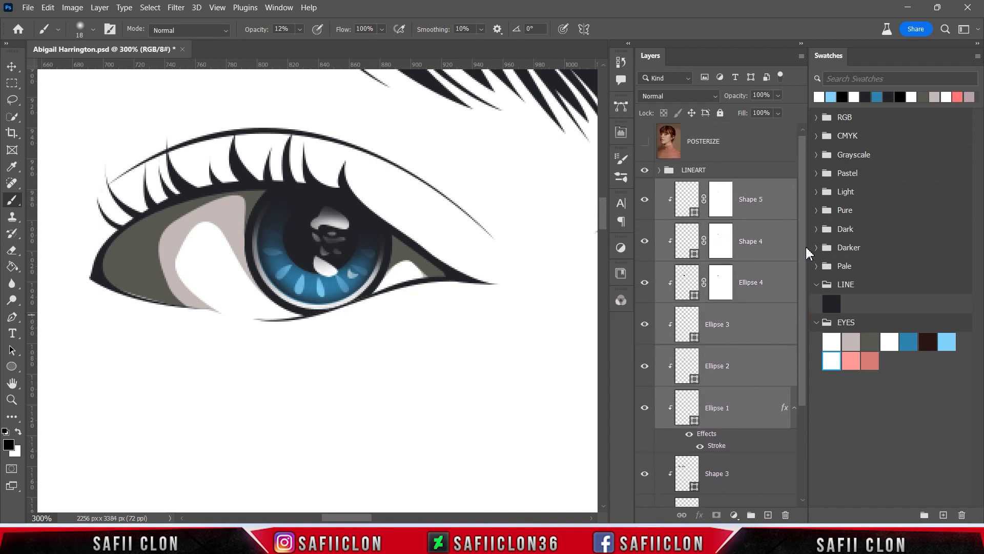
pyautogui.rightClick(753, 194)
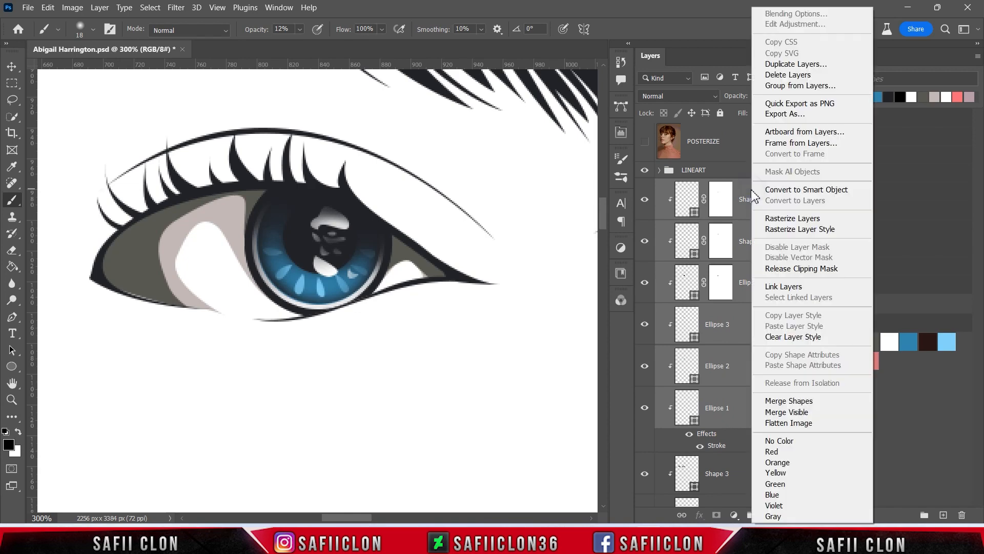
pyautogui.click(801, 65)
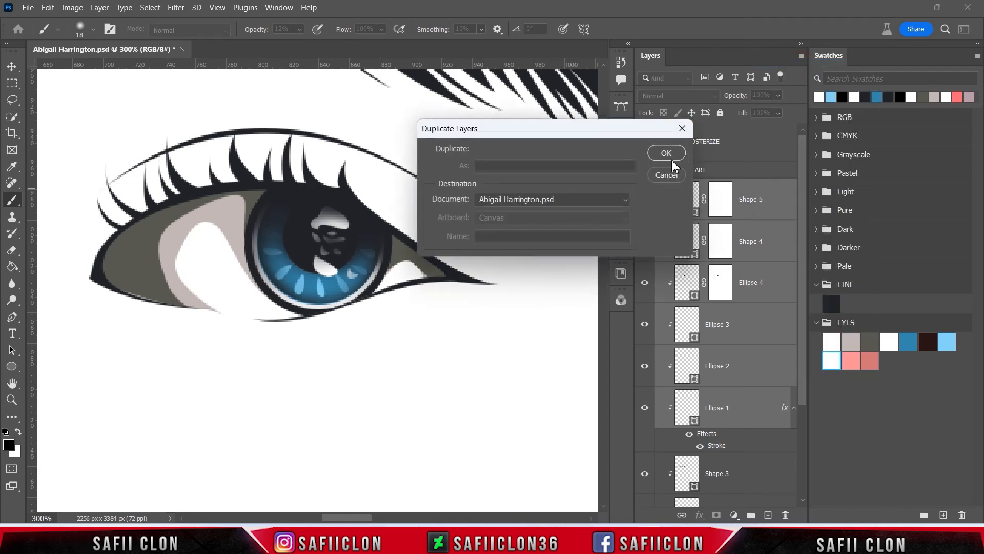
pyautogui.click(662, 153)
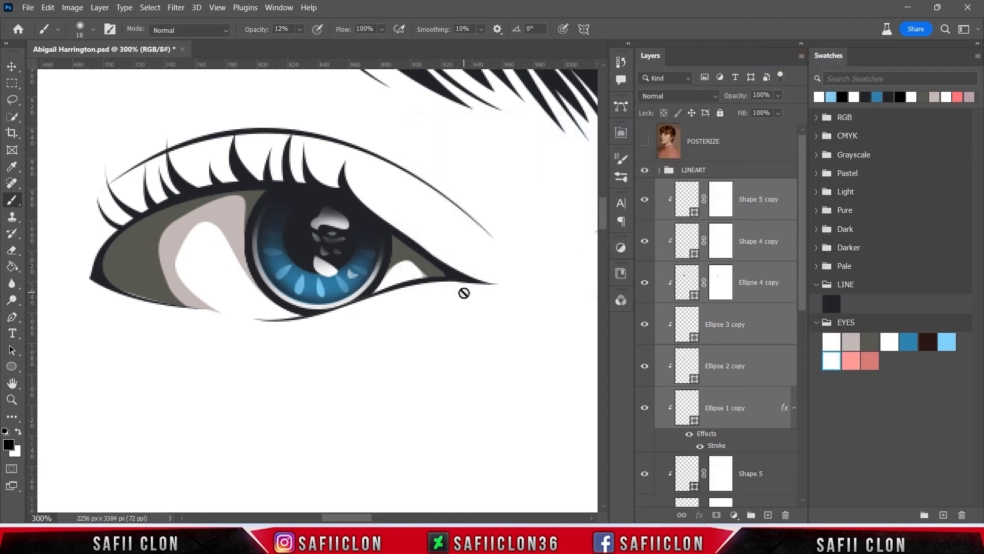
# Free-transform the duplicated iris layers, moving them onto the other eye and scaling them to about 92%
pyautogui.hotkey('ctrl', 't')
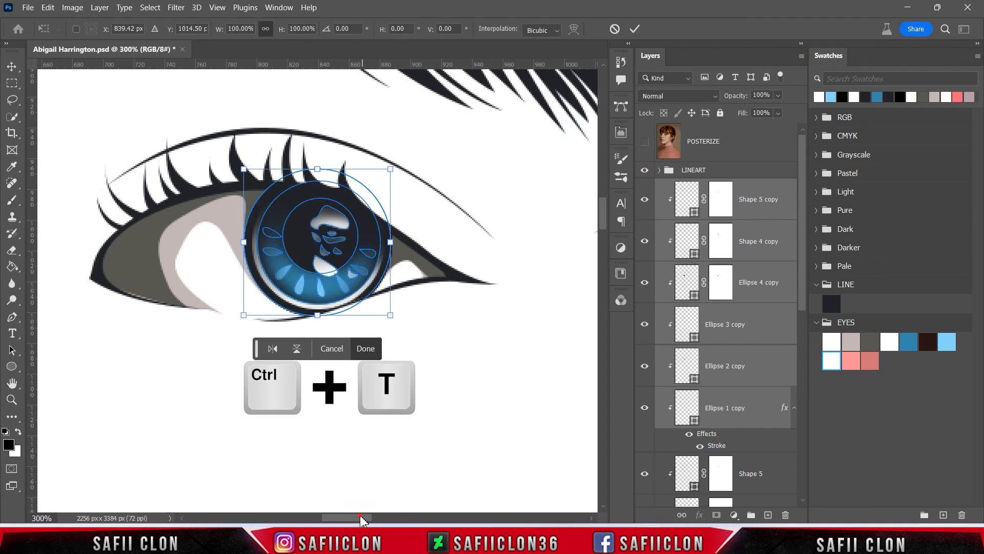
pyautogui.hscroll(-3, 362, 519)
pyautogui.moveTo(505, 259); pyautogui.dragTo(148, 260)
pyautogui.moveTo(346, 518); pyautogui.dragTo(316, 518)
pyautogui.moveTo(490, 269); pyautogui.dragTo(189, 247)
pyautogui.moveTo(94, 296); pyautogui.dragTo(100, 290)
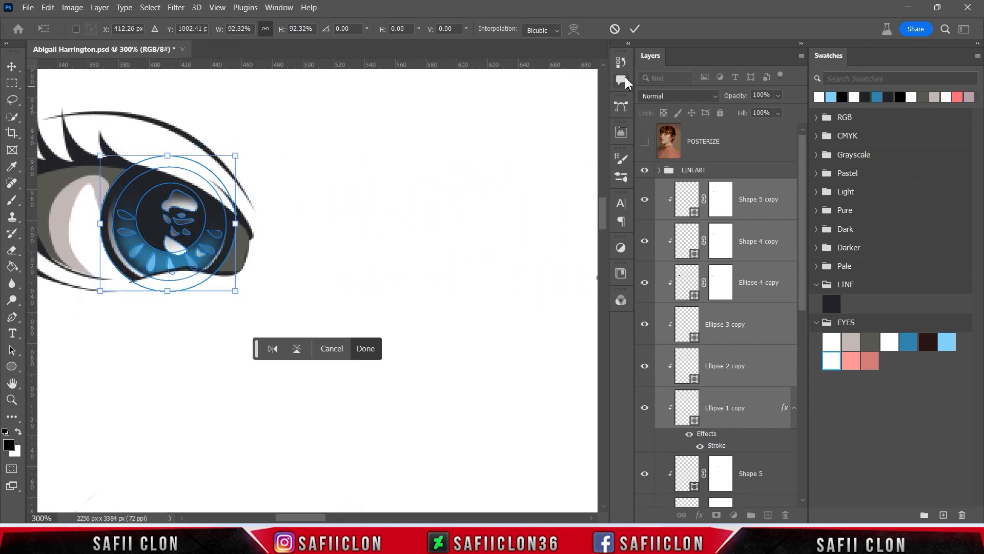
pyautogui.click(635, 28)
pyautogui.press('b')
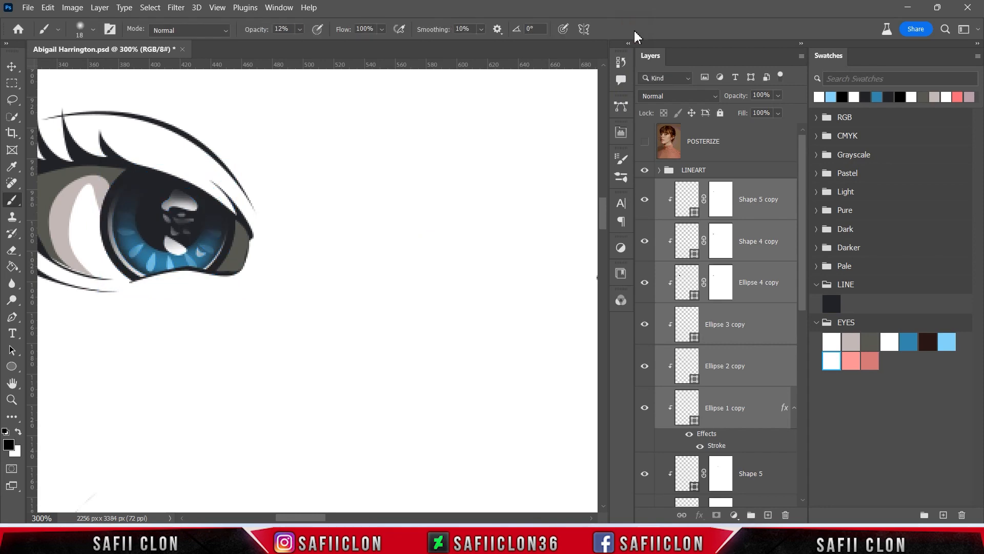
# Show the posterized reference, fit the copied iris to the photo's iris by repositioning and scaling it to 103.31%, and hide the reference
pyautogui.click(645, 143)
pyautogui.hotkey('ctrl', 't')
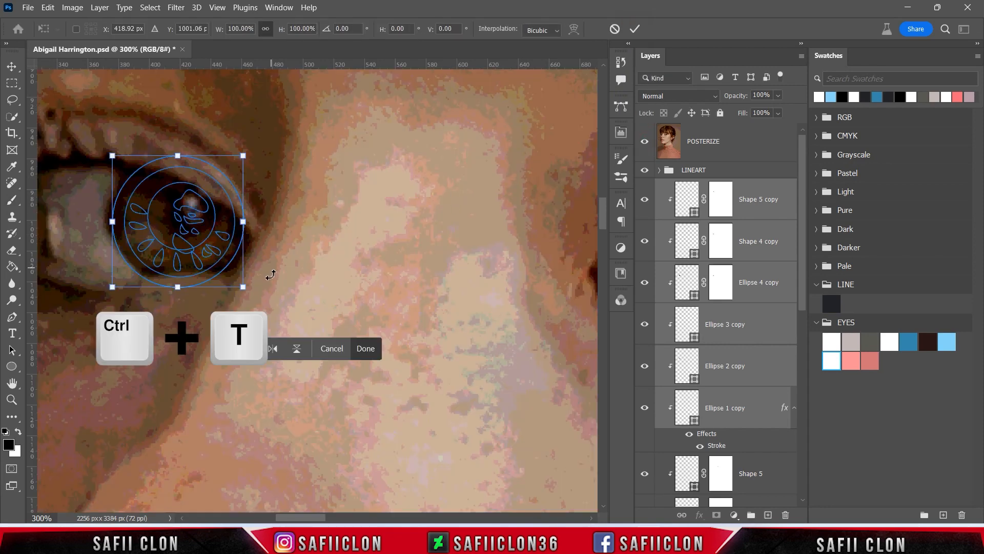
pyautogui.moveTo(214, 230); pyautogui.dragTo(219, 238)
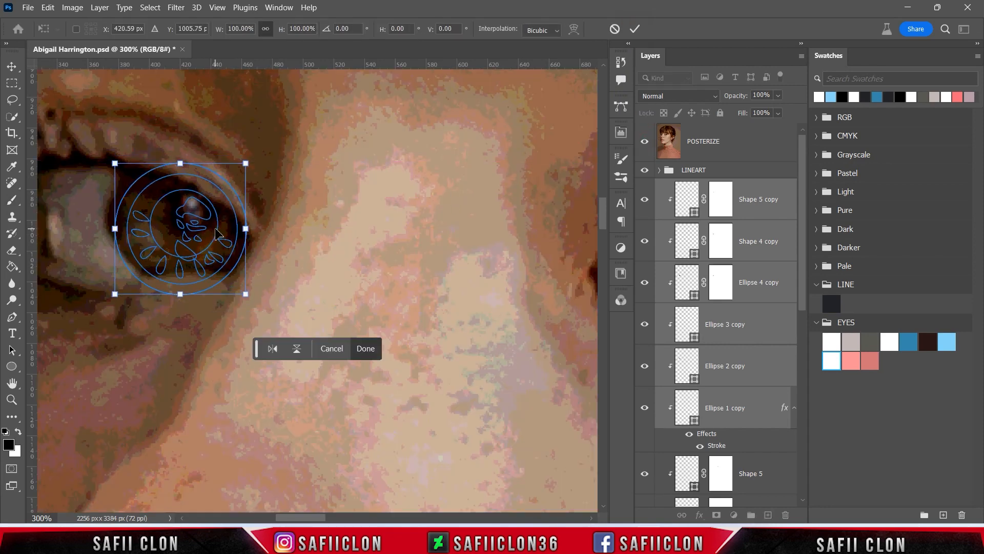
pyautogui.moveTo(117, 164); pyautogui.dragTo(112, 159)
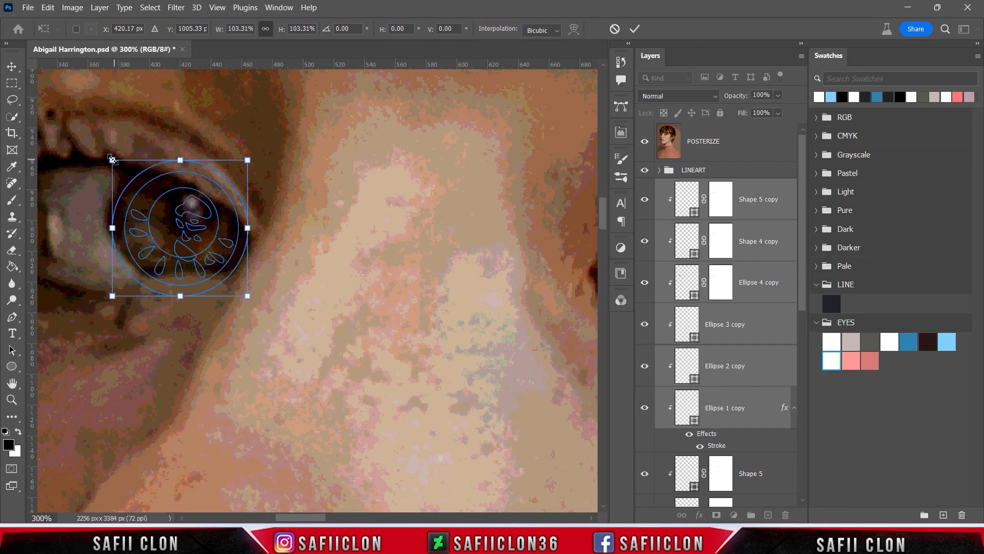
pyautogui.press('Left')
pyautogui.press('Left')
pyautogui.press('Up')
pyautogui.press('Up')
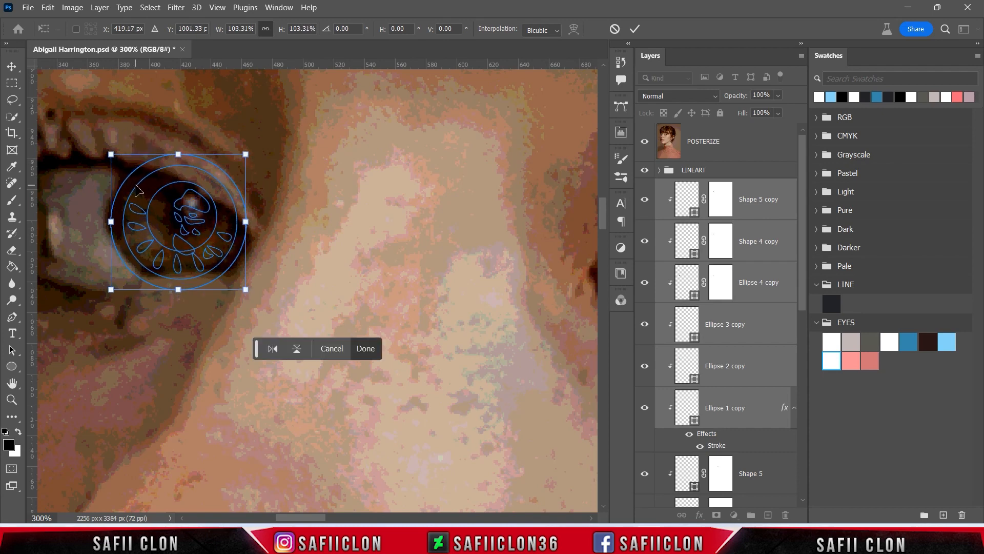
pyautogui.click(634, 28)
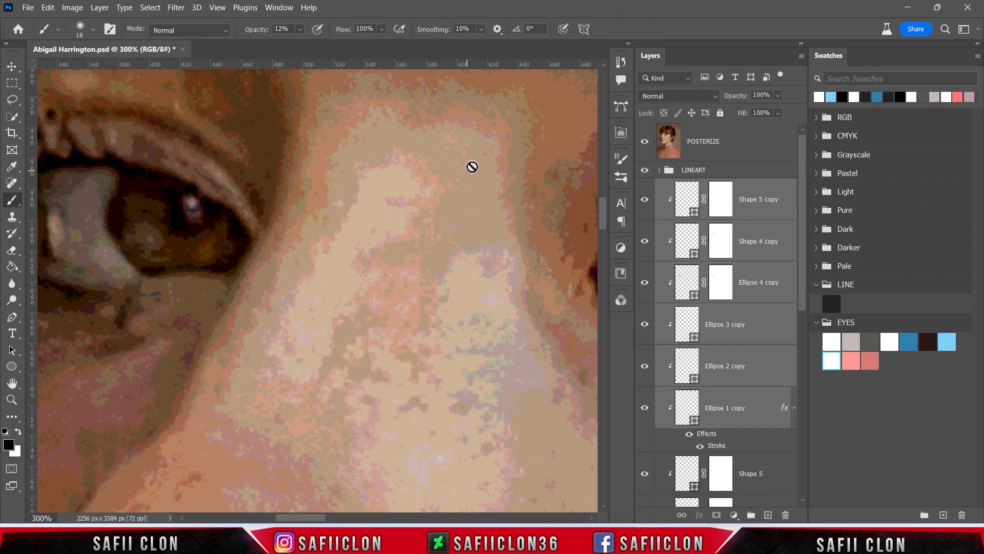
pyautogui.click(646, 144)
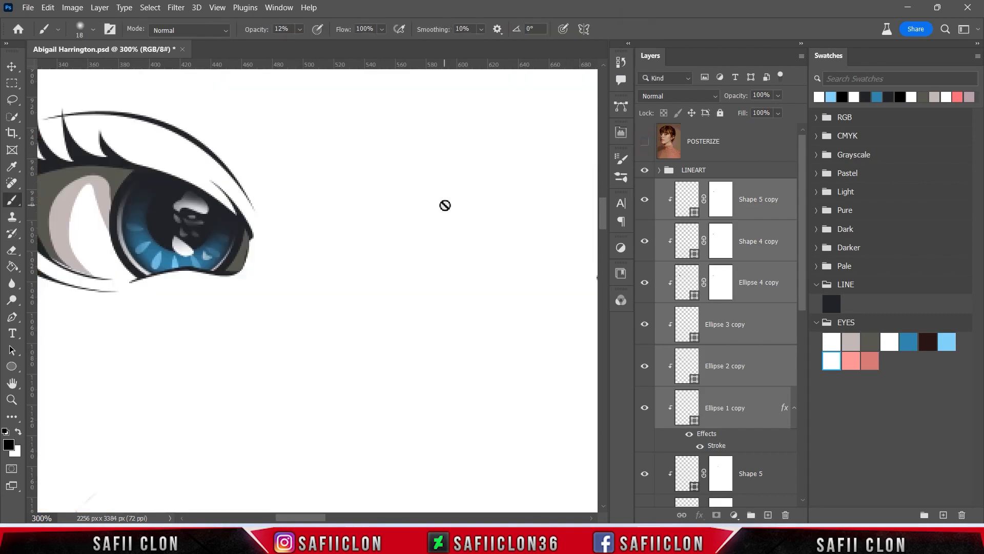
# Free-transform the copied iris layers on the smaller eye, scaling them to 97.17% and rotating them about 7°
pyautogui.hotkey('ctrl', '-')
pyautogui.hotkey('ctrl', '-')
pyautogui.hotkey('ctrl', '-')
pyautogui.hotkey('ctrl', '-')
pyautogui.hotkey('ctrl', '-')
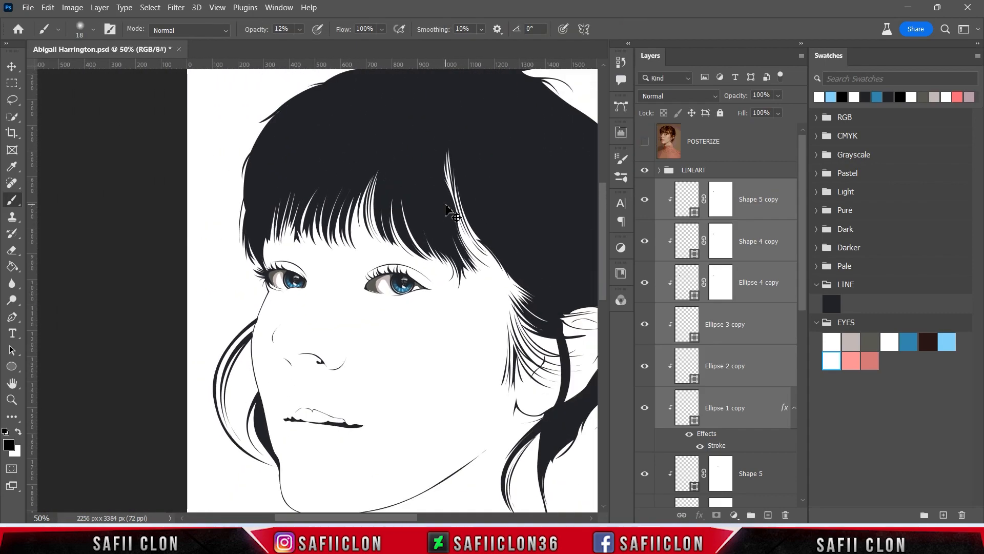
pyautogui.hotkey('ctrl', '+')
pyautogui.hotkey('ctrl', '+')
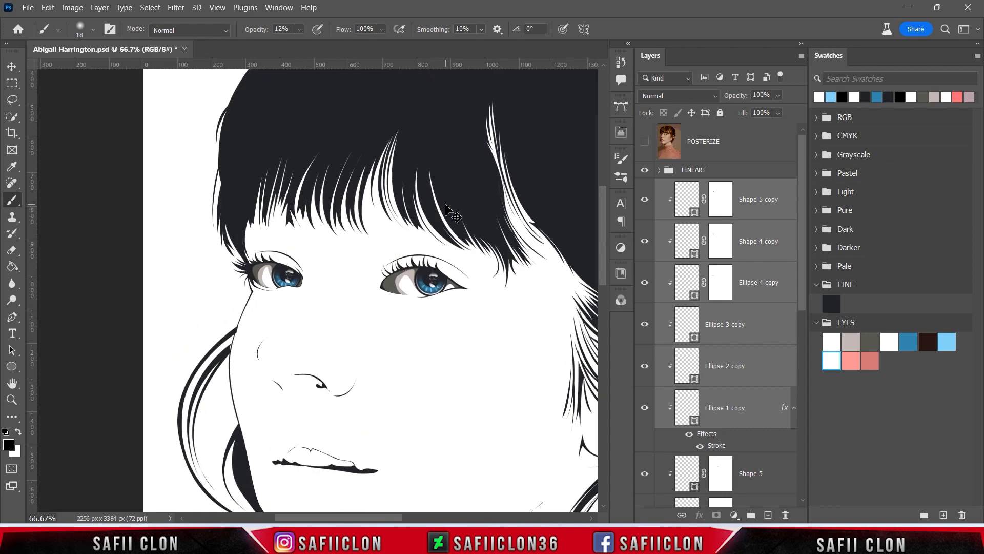
pyautogui.hotkey('ctrl', '+')
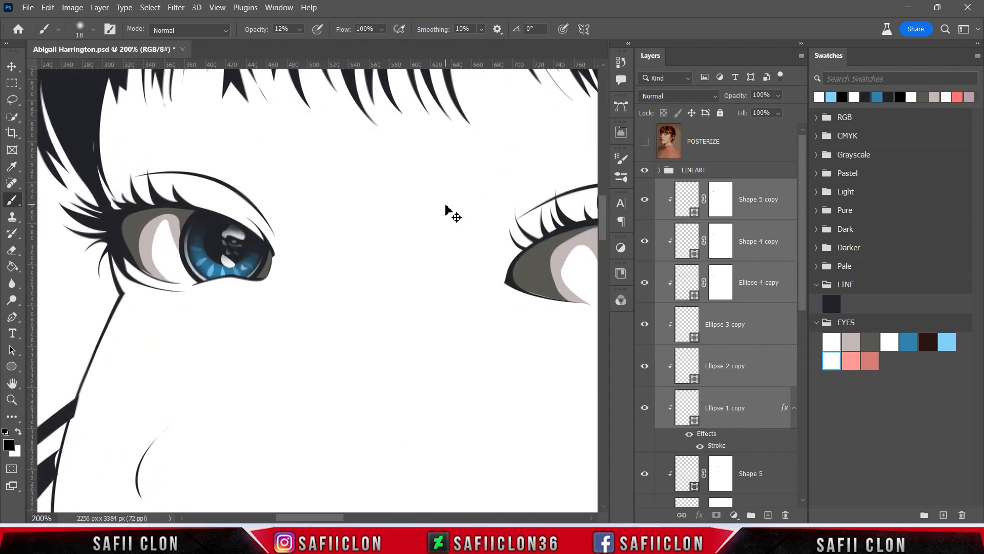
pyautogui.hotkey('ctrl', 't')
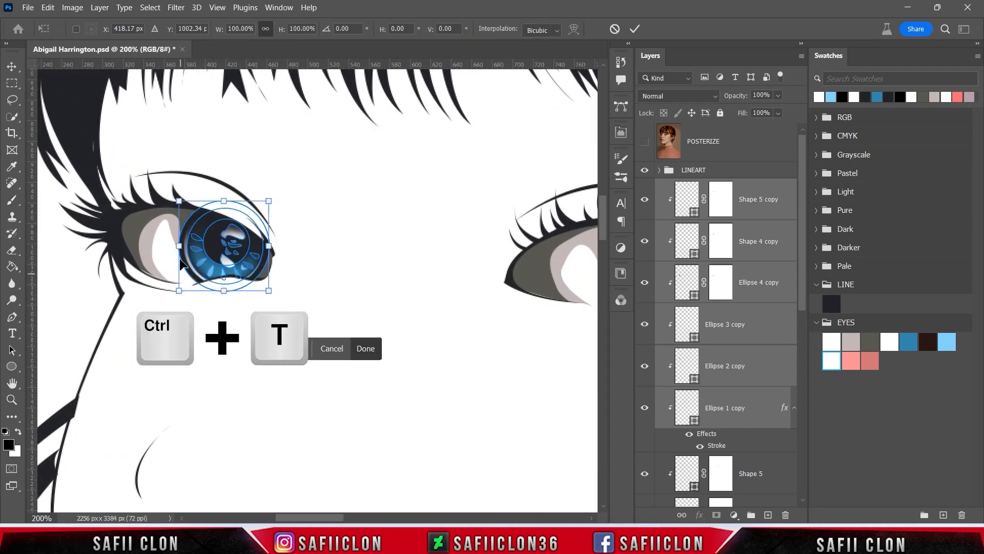
pyautogui.moveTo(180, 199); pyautogui.dragTo(184, 201)
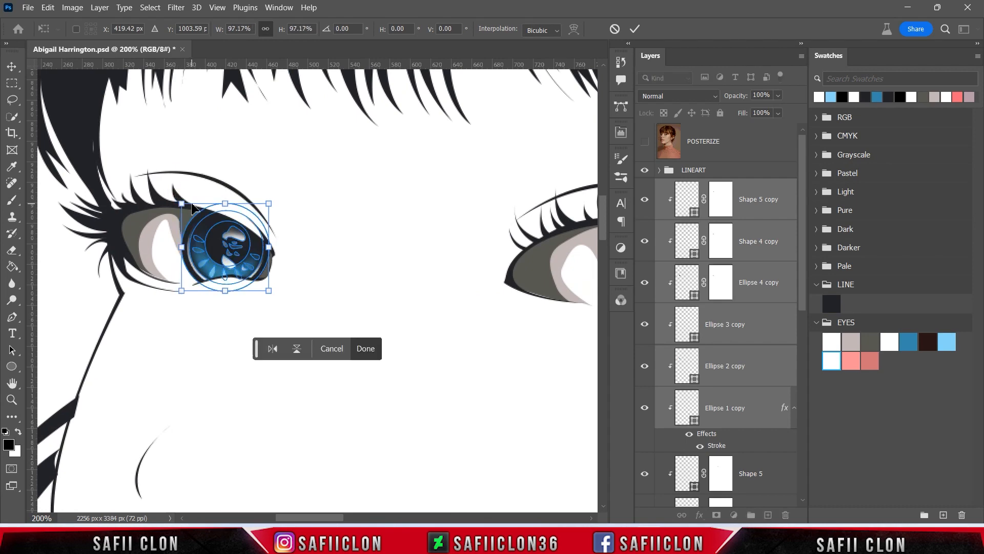
pyautogui.hotkey('ctrl', '-')
pyautogui.moveTo(319, 294); pyautogui.dragTo(363, 280)
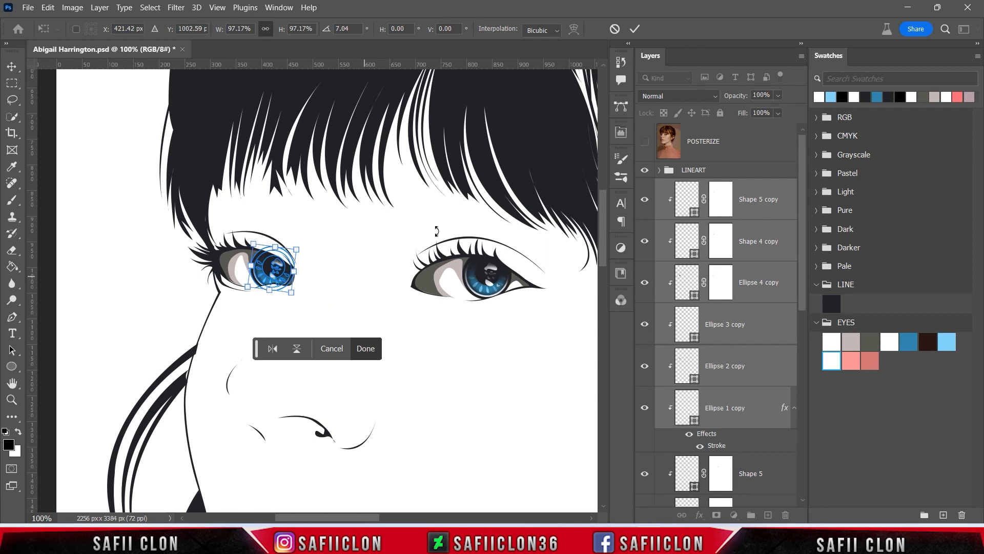
pyautogui.click(638, 29)
pyautogui.press('b')
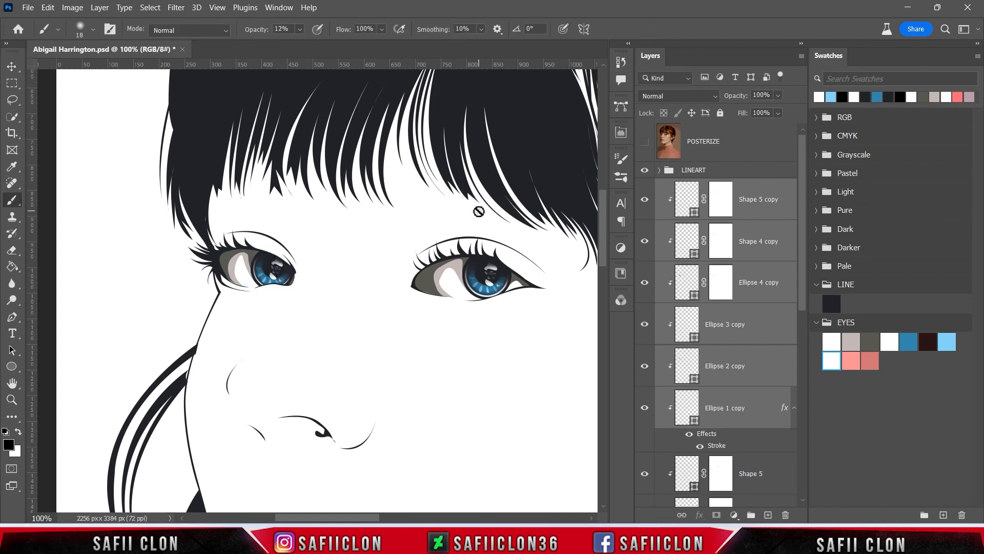
# Compare the eyes with the posterized reference and delete the copied reflections layer, Shape 5 copy
pyautogui.click(645, 143)
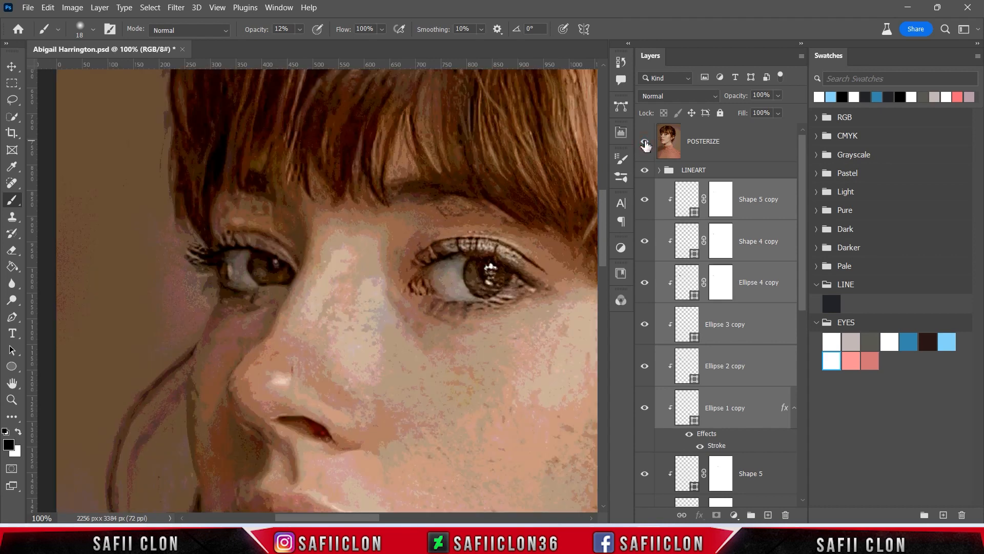
pyautogui.click(645, 145)
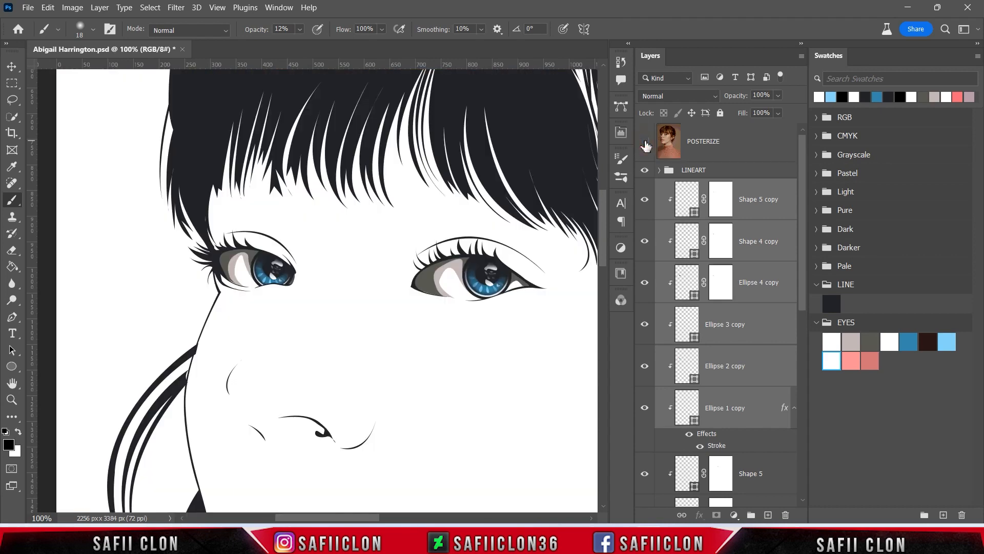
pyautogui.click(770, 217)
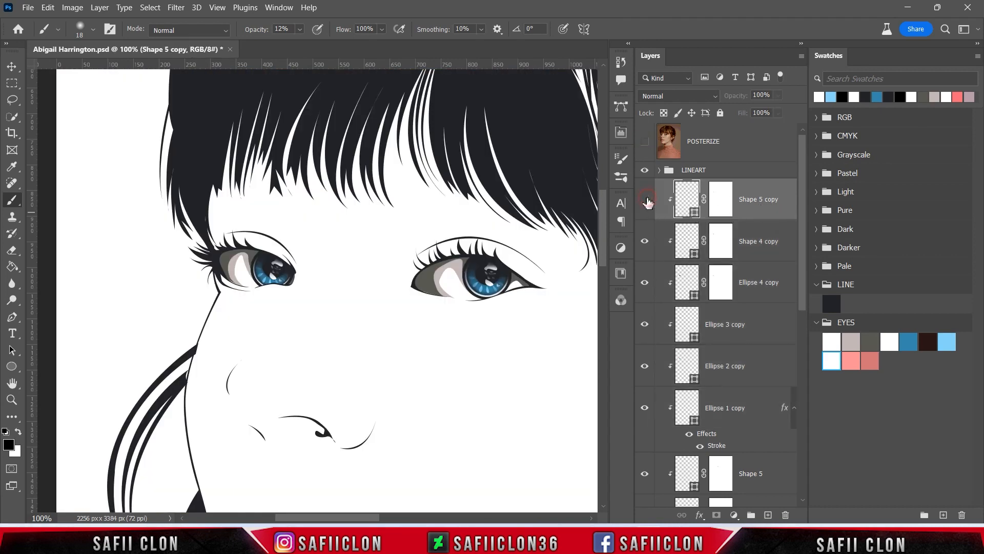
pyautogui.moveTo(760, 204); pyautogui.dragTo(784, 510)
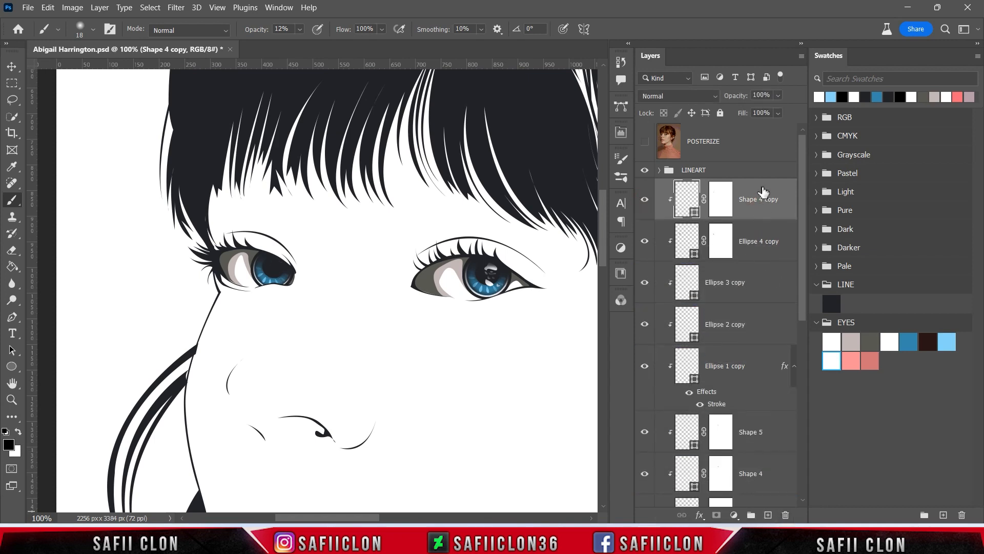
# Show the posterized reference and draw a reflection about 13 × 9 px over the pupil's light spot with the Pen tool as a new shape layer
pyautogui.rightClick(12, 318)
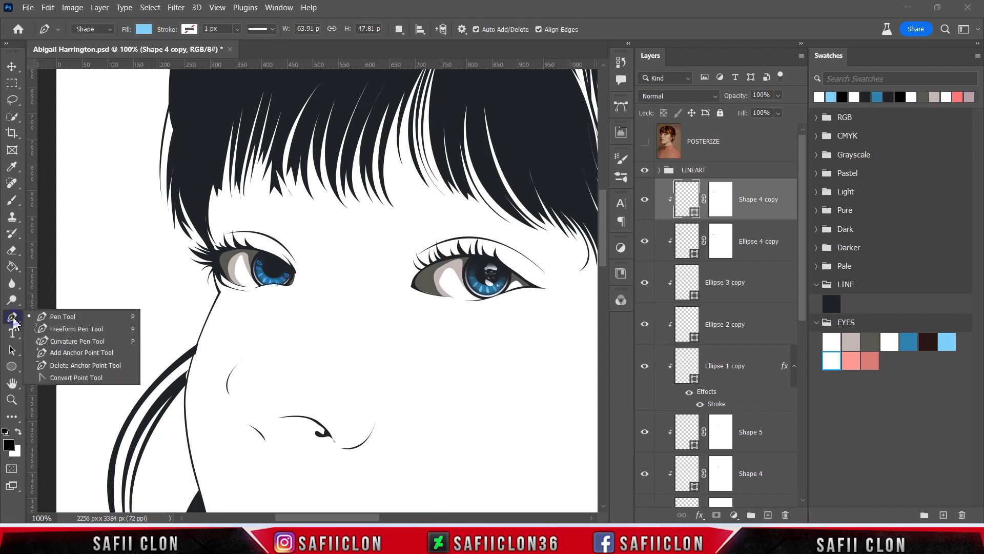
pyautogui.click(54, 315)
pyautogui.click(143, 29)
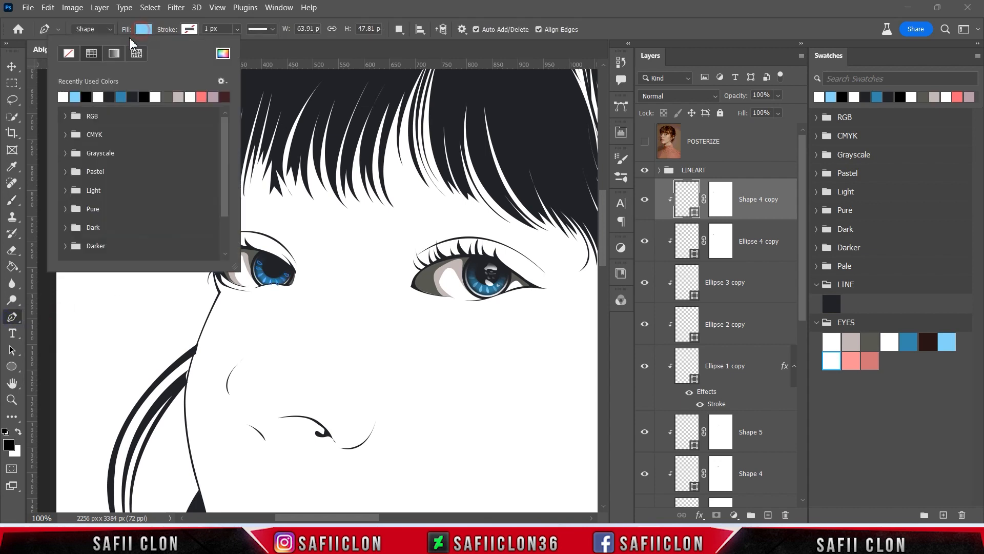
pyautogui.click(147, 31)
pyautogui.click(398, 29)
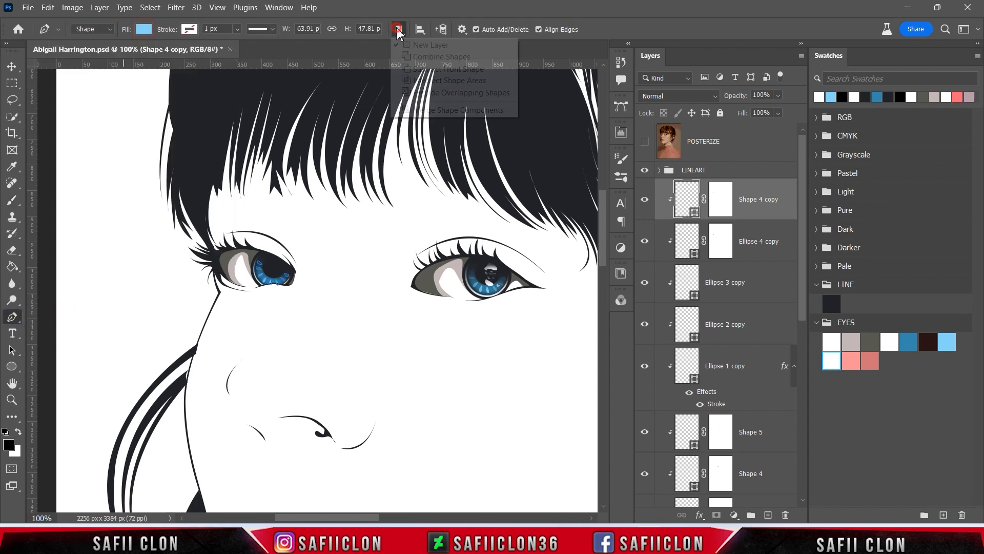
pyautogui.click(403, 40)
pyautogui.click(645, 141)
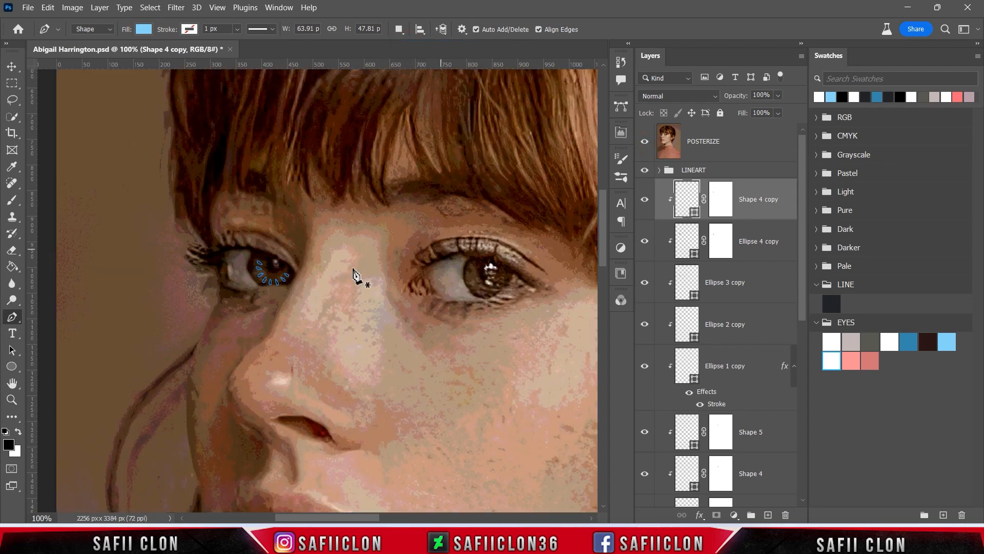
pyautogui.hotkey('ctrl', '+')
pyautogui.hotkey('ctrl', '+')
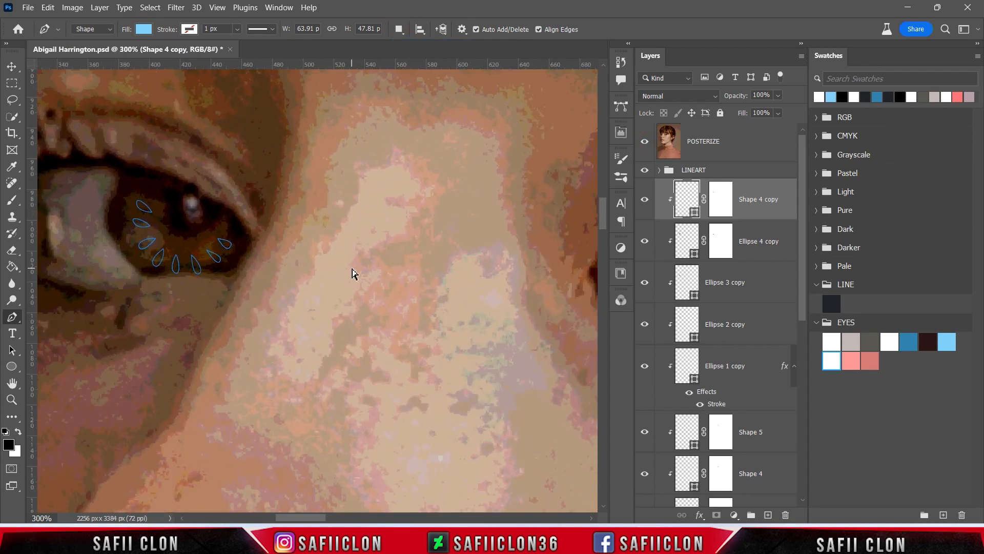
pyautogui.scroll(2, 287, 277)
pyautogui.moveTo(318, 517); pyautogui.dragTo(308, 518)
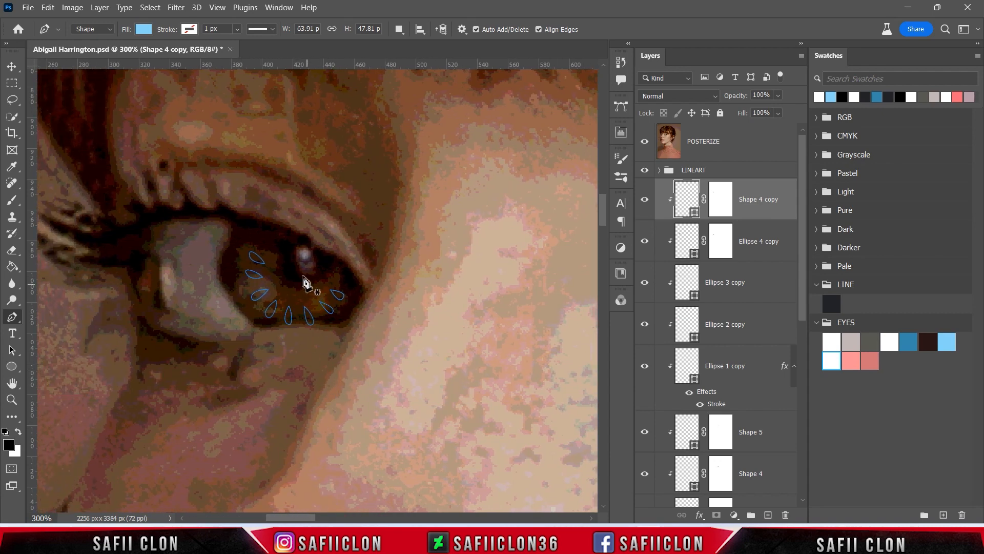
pyautogui.click(299, 247)
pyautogui.moveTo(314, 255)
pyautogui.mouseDown()
pyautogui.moveTo(318, 264)
pyautogui.moveTo(297, 258)
pyautogui.mouseUp()
pyautogui.moveTo(299, 246); pyautogui.dragTo(306, 242)
# Set the path operation to Combine Shapes, add a second small reflection directly beneath the first, and hide the reference
pyautogui.click(399, 29)
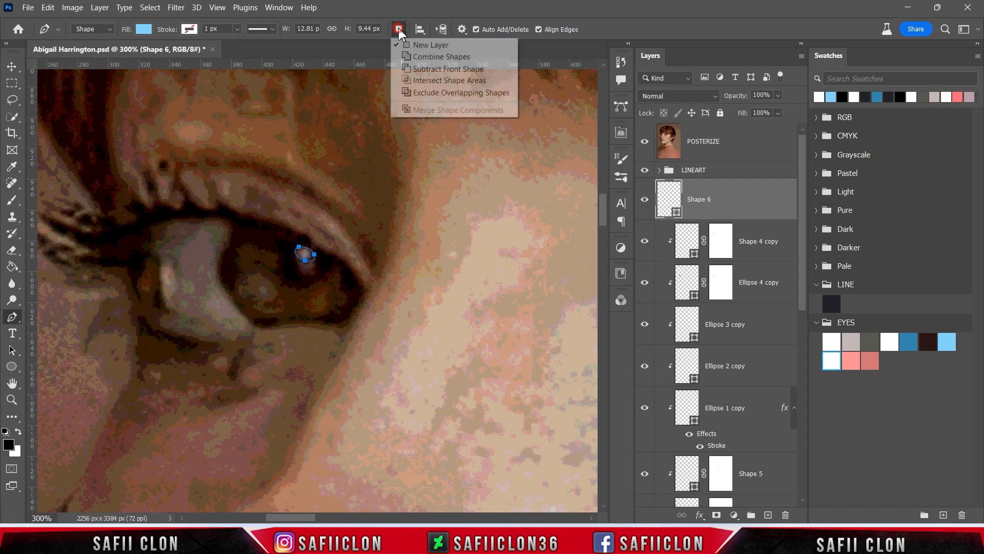
pyautogui.click(408, 57)
pyautogui.click(298, 261)
pyautogui.moveTo(311, 264)
pyautogui.mouseDown()
pyautogui.moveTo(320, 261)
pyautogui.moveTo(283, 235)
pyautogui.mouseUp()
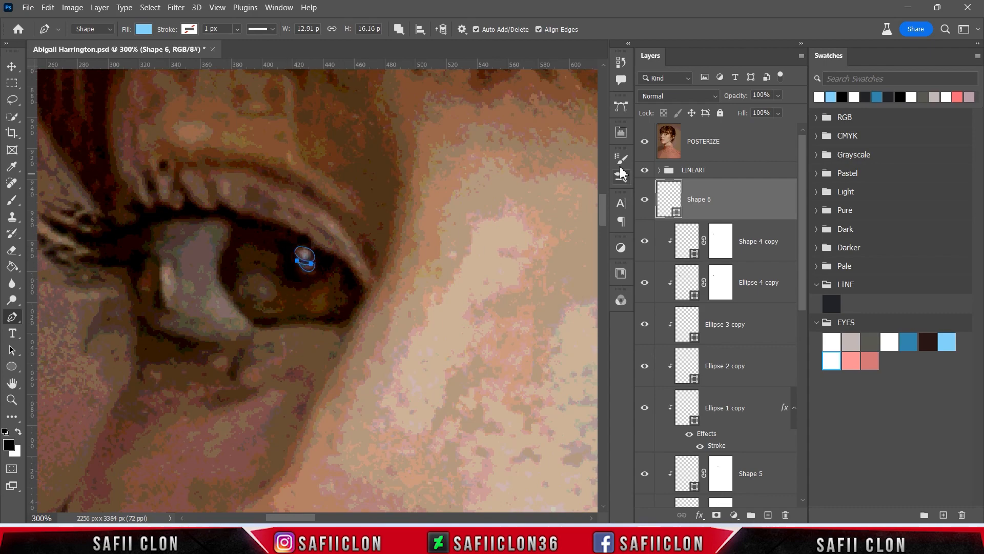
pyautogui.click(645, 141)
pyautogui.click(645, 141)
pyautogui.click(645, 141)
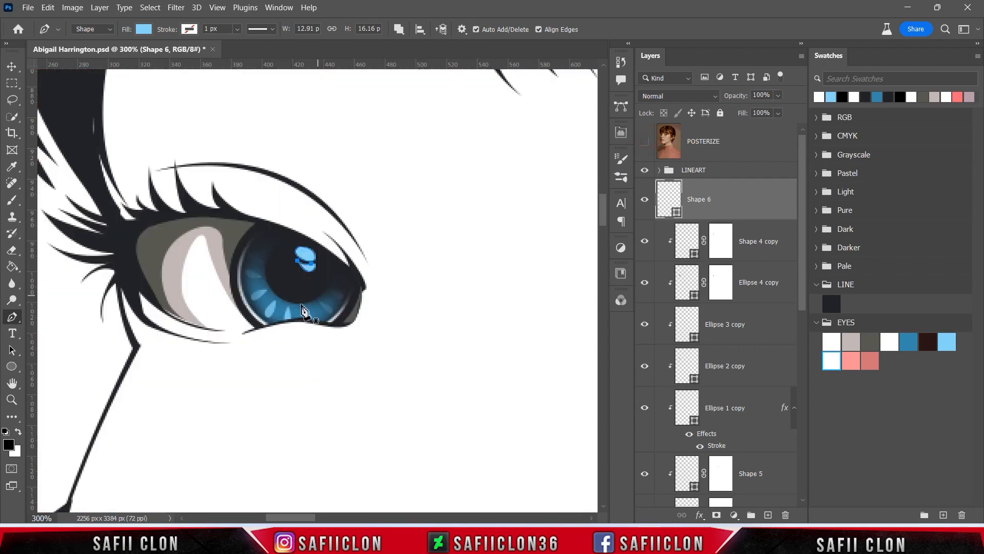
# Add a thin crescent-shaped reflection along the lower part of the iris to the same shape layer
pyautogui.click(321, 306)
pyautogui.moveTo(255, 281); pyautogui.dragTo(236, 220)
pyautogui.keyDown('alt'); pyautogui.click(256, 281); pyautogui.keyUp('alt')
pyautogui.moveTo(321, 306); pyautogui.dragTo(368, 280)
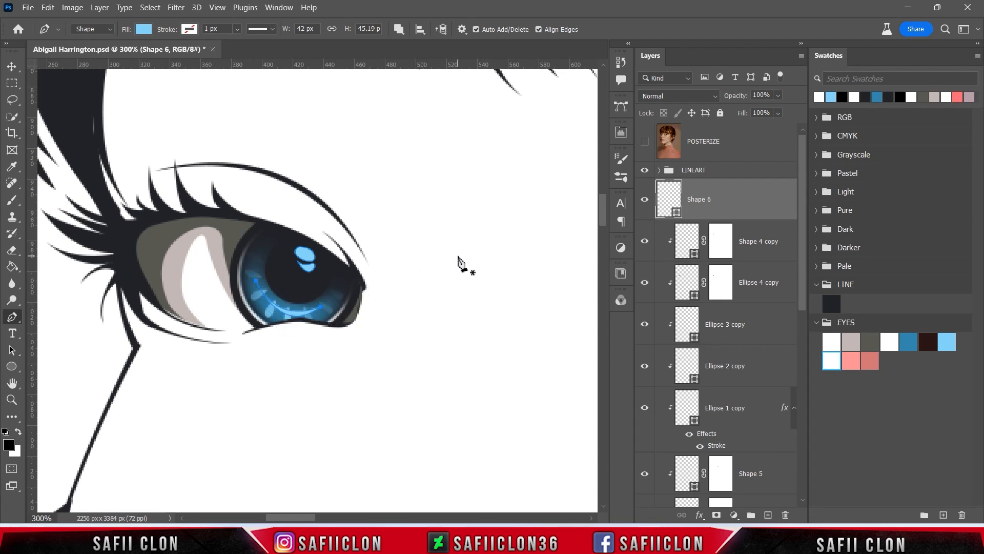
# Recolour the new reflection shapes white (ffffff) and clip their layer to the eye layers below
pyautogui.doubleClick(677, 213)
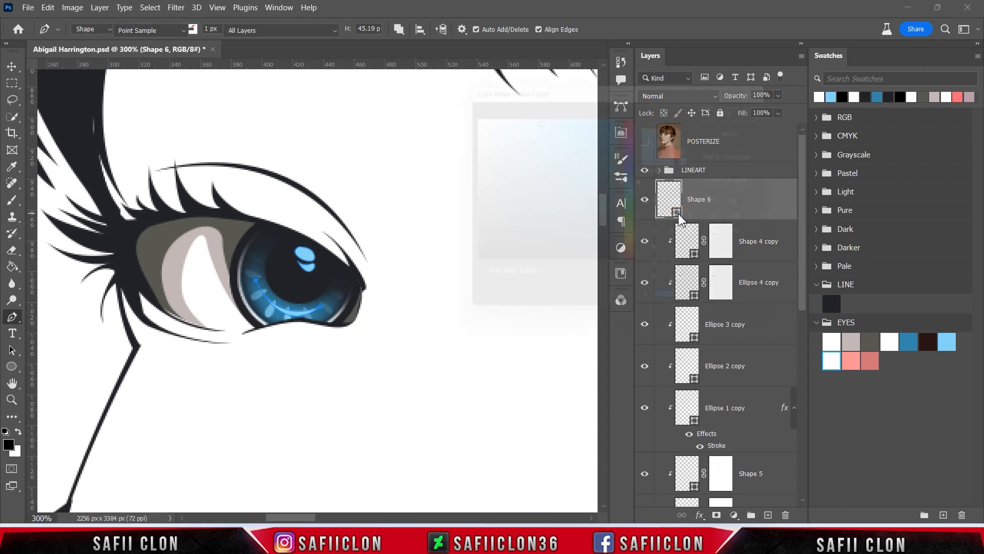
pyautogui.click(835, 361)
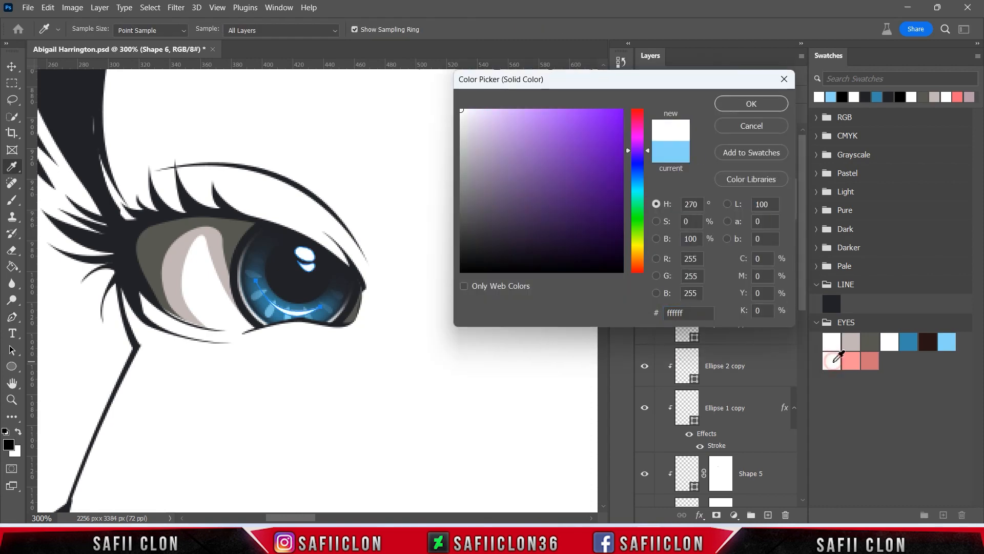
pyautogui.click(751, 104)
pyautogui.rightClick(740, 200)
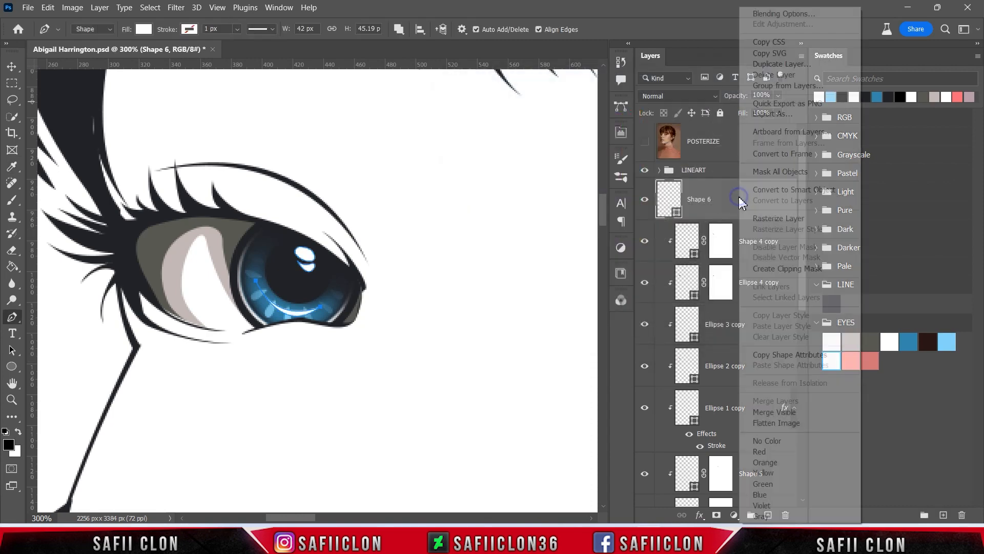
pyautogui.click(784, 269)
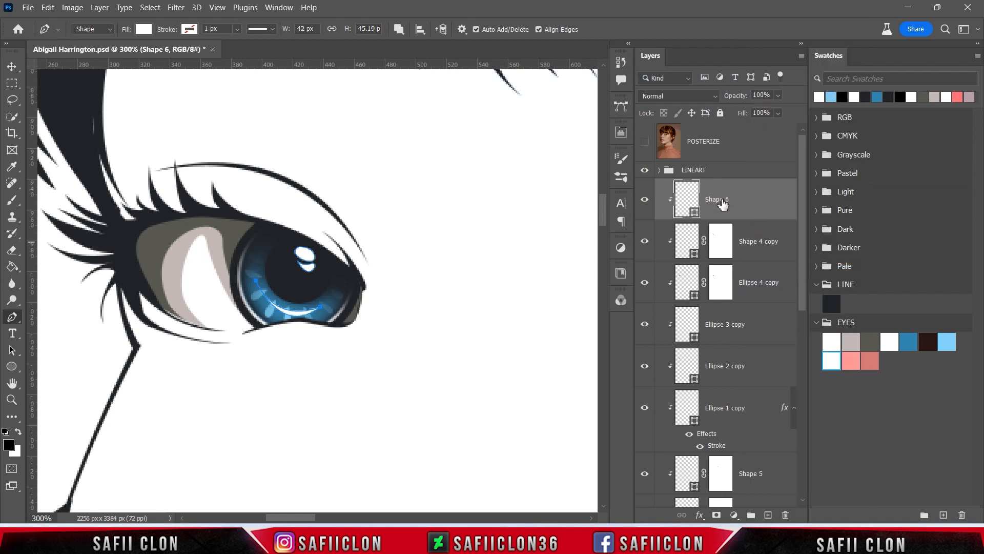
# Add a layer mask to the reflections layer and soften the upper highlight and lower crescent with a black 15 px brush at 12% opacity
pyautogui.click(717, 515)
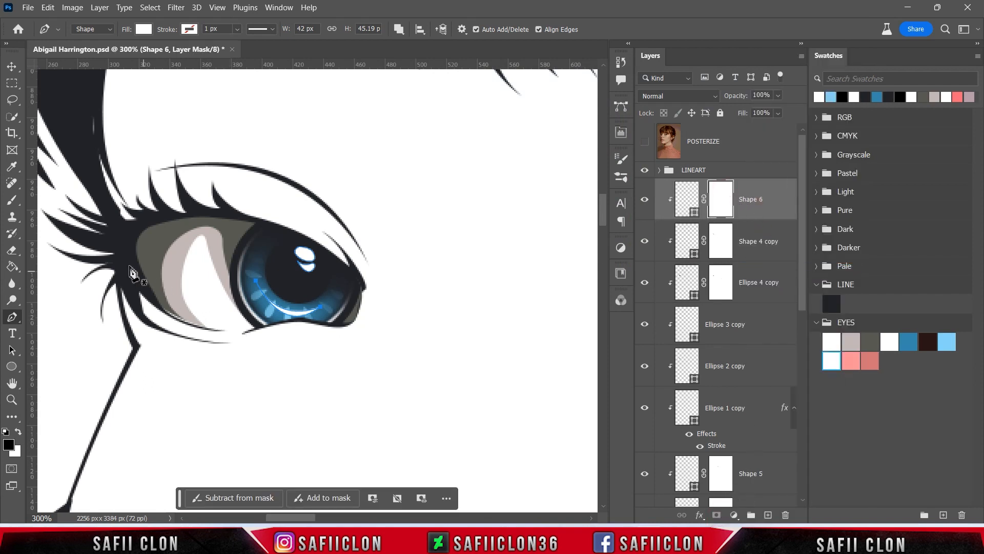
pyautogui.moveTo(12, 200); pyautogui.dragTo(40, 207)
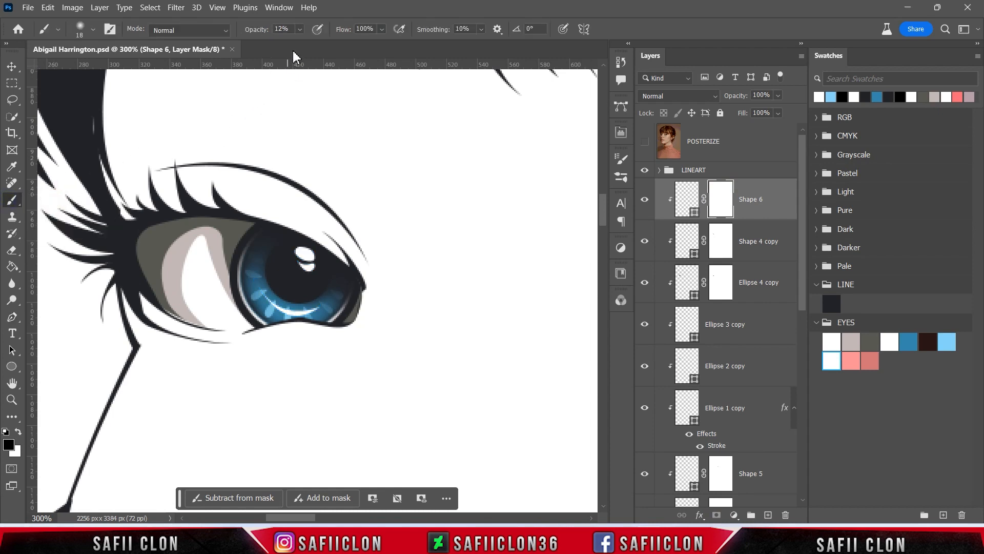
pyautogui.click(300, 30)
pyautogui.click(300, 29)
pyautogui.click(297, 240)
pyautogui.press('[')
pyautogui.click(308, 245)
pyautogui.click(303, 243)
pyautogui.click(307, 245)
pyautogui.click(308, 254)
pyautogui.moveTo(264, 303); pyautogui.dragTo(317, 311)
pyautogui.moveTo(317, 311)
pyautogui.mouseDown()
pyautogui.moveTo(273, 309)
pyautogui.moveTo(236, 276)
pyautogui.moveTo(231, 287)
pyautogui.moveTo(292, 315)
pyautogui.moveTo(338, 300)
pyautogui.moveTo(280, 311)
pyautogui.moveTo(274, 300)
pyautogui.moveTo(306, 323)
pyautogui.moveTo(271, 310)
pyautogui.mouseUp()
pyautogui.hotkey('ctrl', '-')
pyautogui.hotkey('ctrl', '-')
pyautogui.hotkey('ctrl', '-')
pyautogui.hotkey('ctrl', '-')
pyautogui.hotkey('ctrl', '-')
pyautogui.hotkey('ctrl', '-')
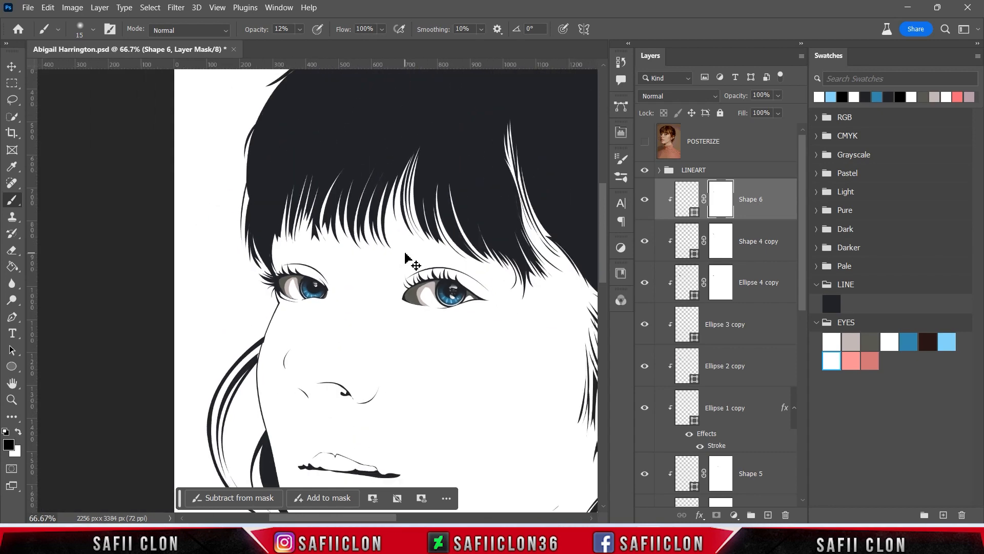
pyautogui.hotkey('ctrl', '+')
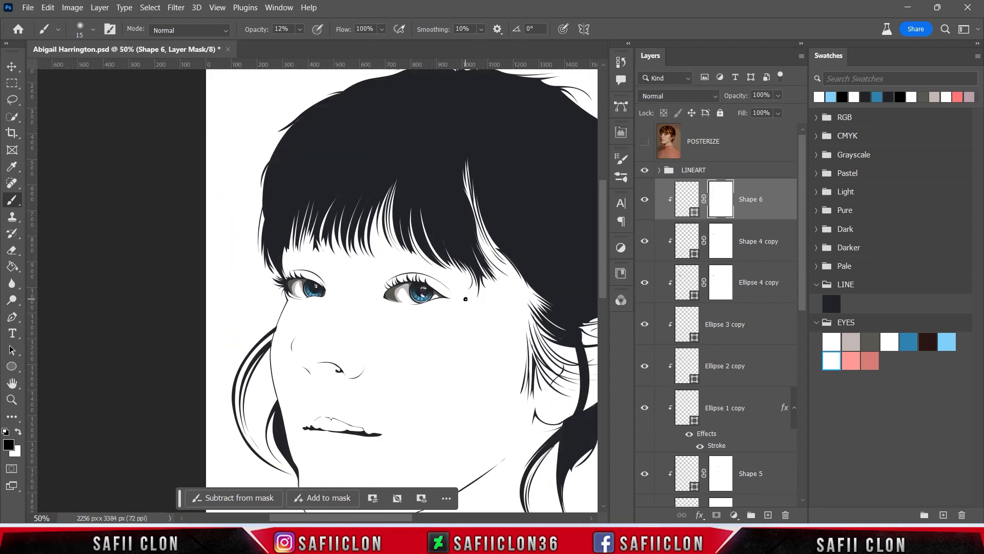
# Set the Pen tool to draw on a new shape layer and show the POSTERIZE reference over the larger eye
pyautogui.click(12, 322)
pyautogui.click(51, 323)
pyautogui.click(399, 29)
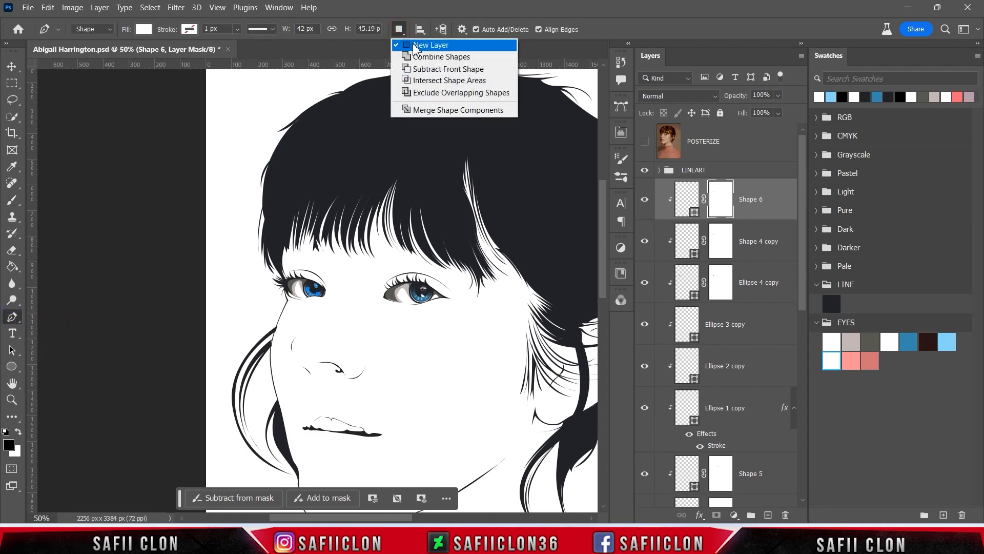
pyautogui.click(645, 142)
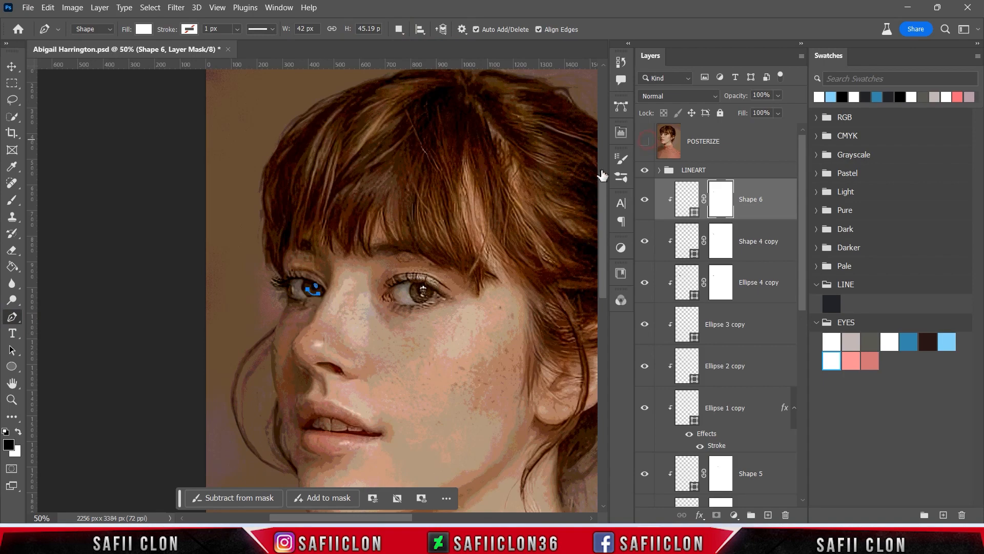
pyautogui.hotkey('ctrl', '+')
pyautogui.hotkey('ctrl', '+')
pyautogui.hotkey('ctrl', '+')
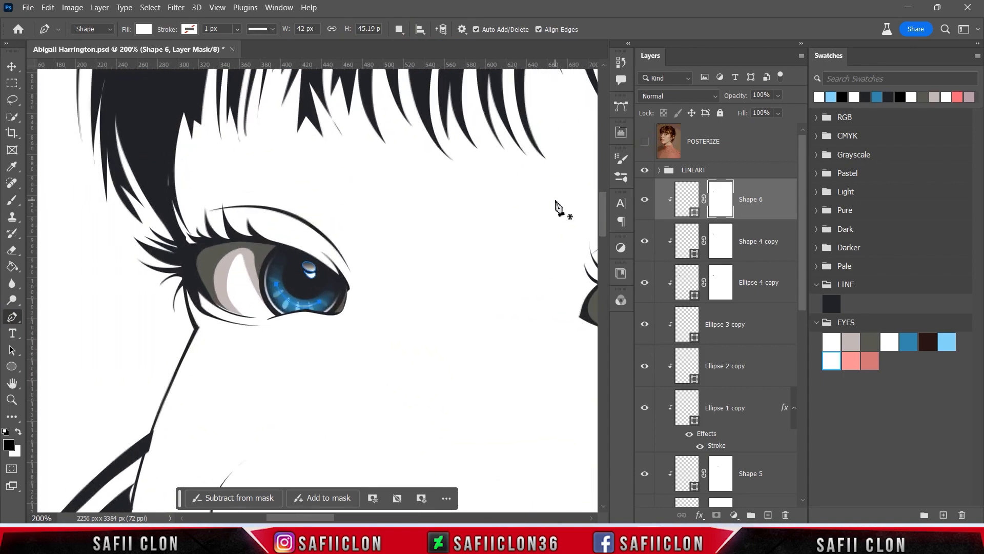
pyautogui.moveTo(332, 518); pyautogui.dragTo(385, 519)
pyautogui.click(645, 144)
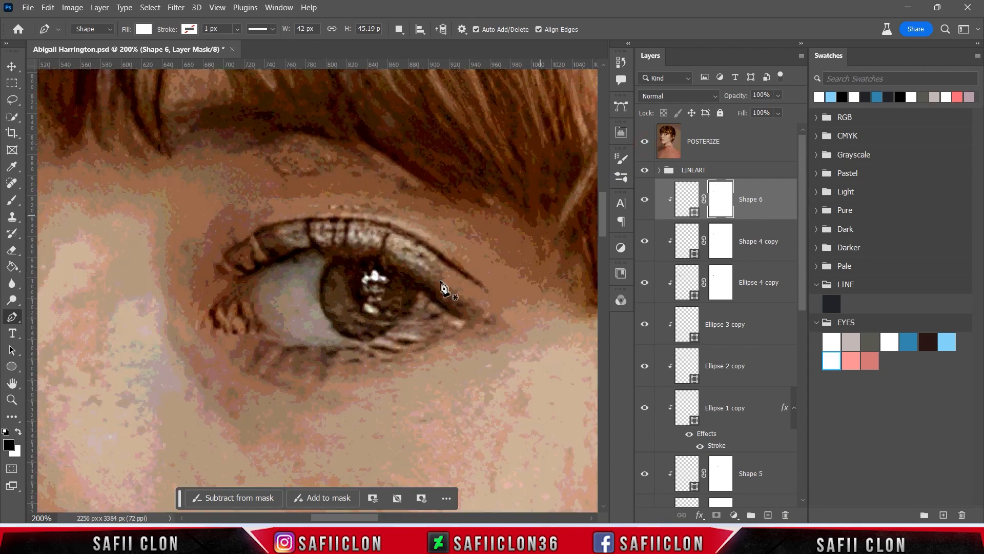
# Draw a curved tear-duct shape about 43 by 57 px in the inner corner of the larger eye, hiding the reference
pyautogui.click(246, 278)
pyautogui.click(650, 144)
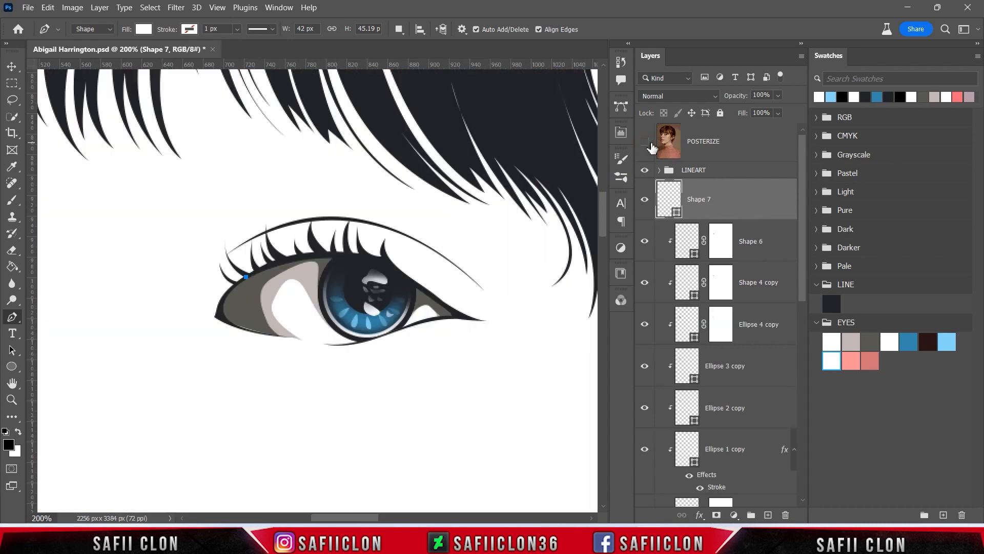
pyautogui.click(650, 144)
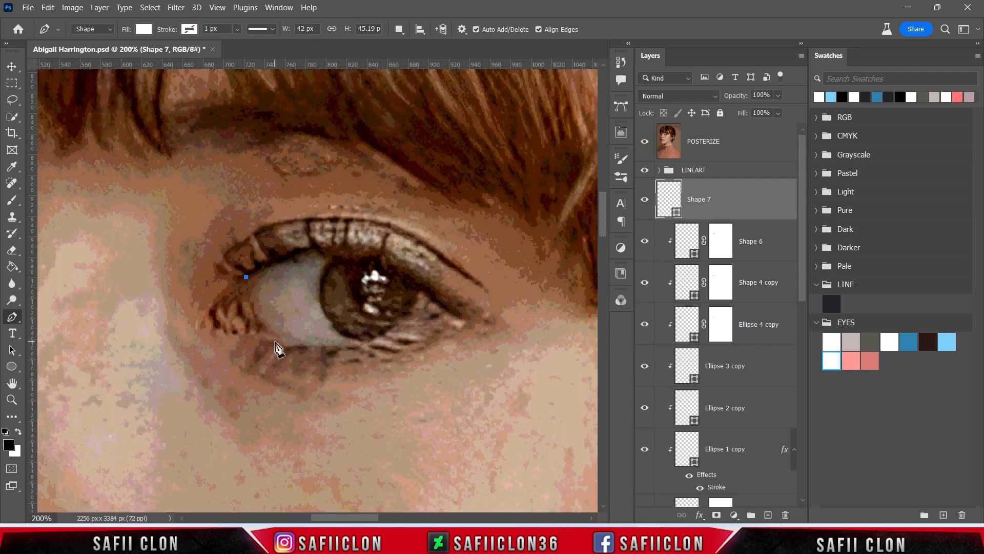
pyautogui.click(645, 142)
pyautogui.moveTo(299, 347); pyautogui.dragTo(321, 343)
pyautogui.keyDown('alt'); pyautogui.click(264, 335); pyautogui.keyUp('alt')
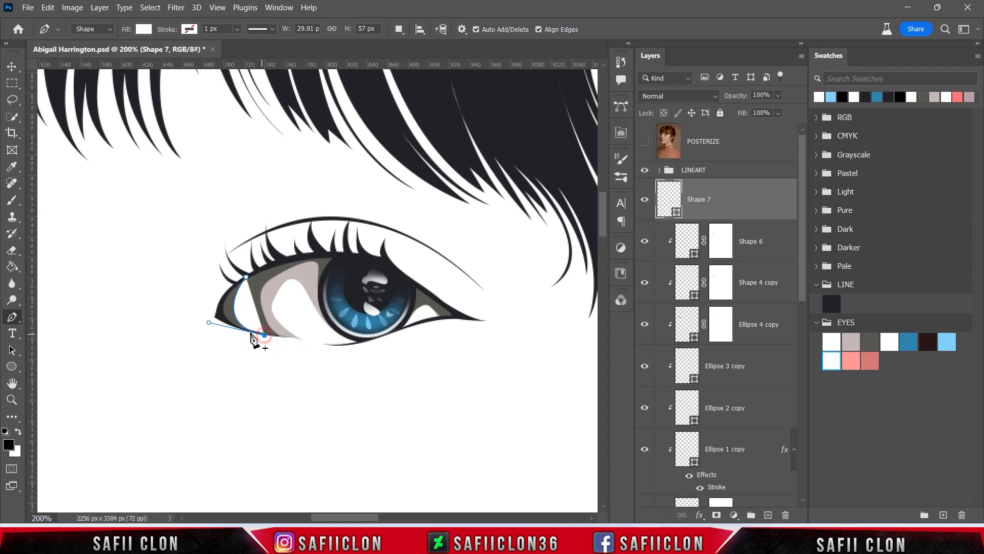
pyautogui.click(219, 310)
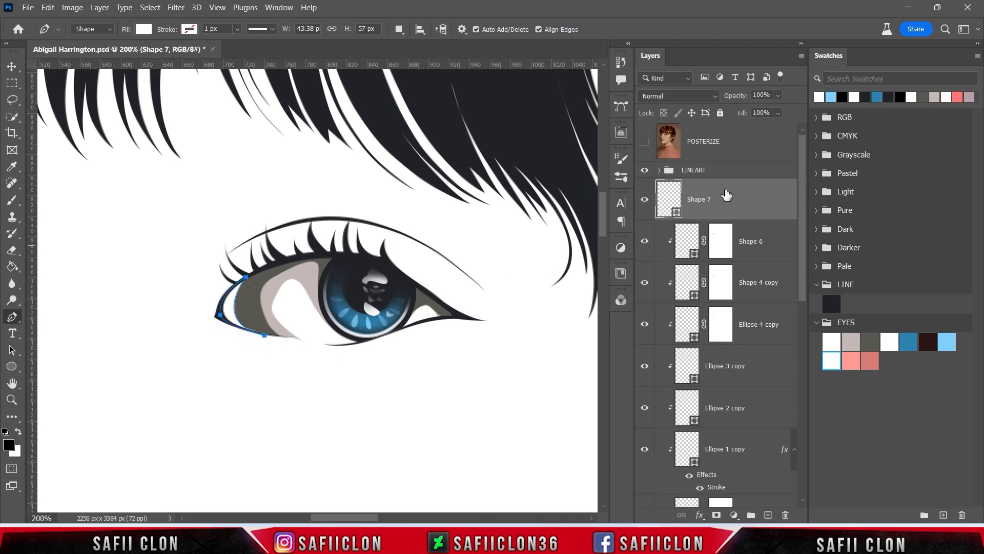
# Clip the tear-duct shape to the eye layers below and recolour it light pink (fa9196)
pyautogui.rightClick(728, 195)
pyautogui.click(774, 268)
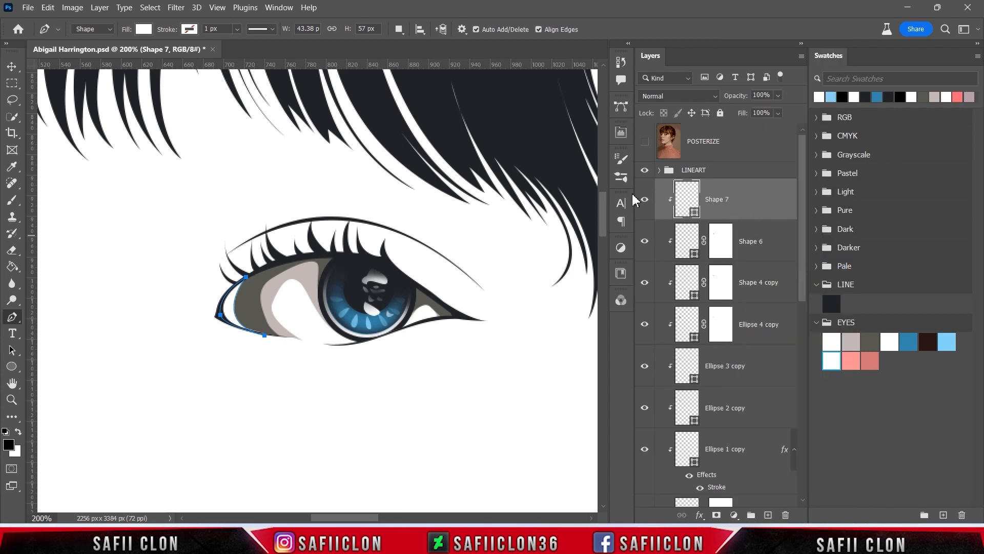
pyautogui.click(399, 29)
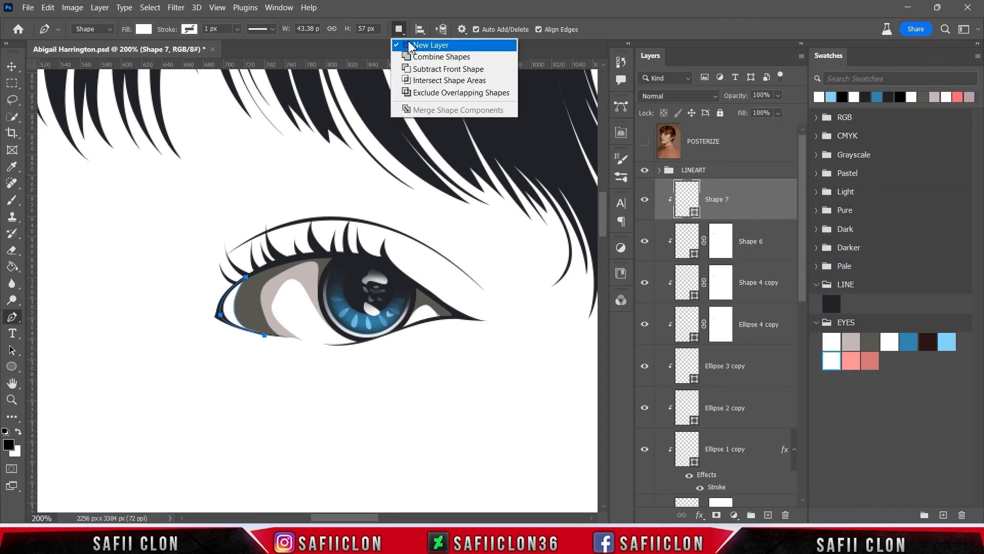
pyautogui.click(410, 46)
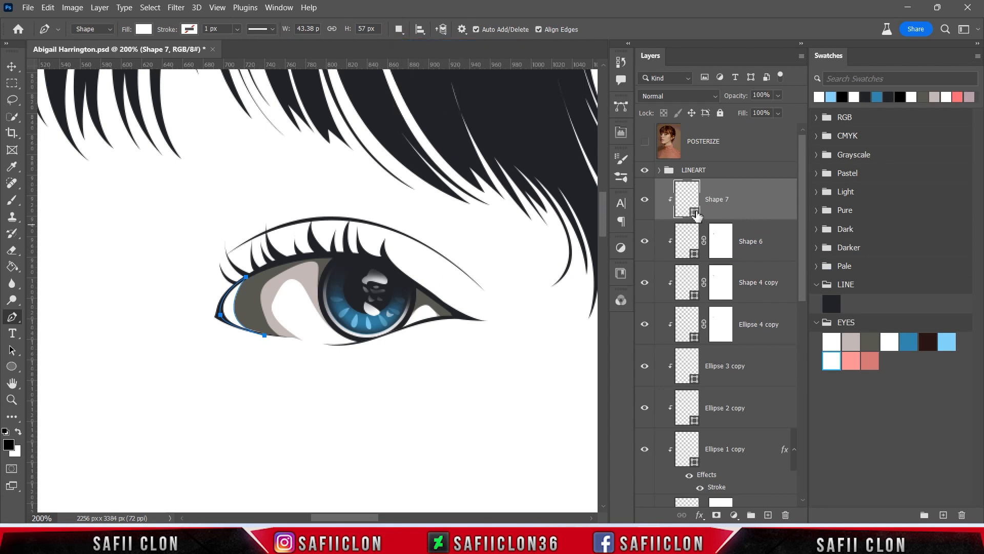
pyautogui.doubleClick(694, 212)
pyautogui.click(853, 361)
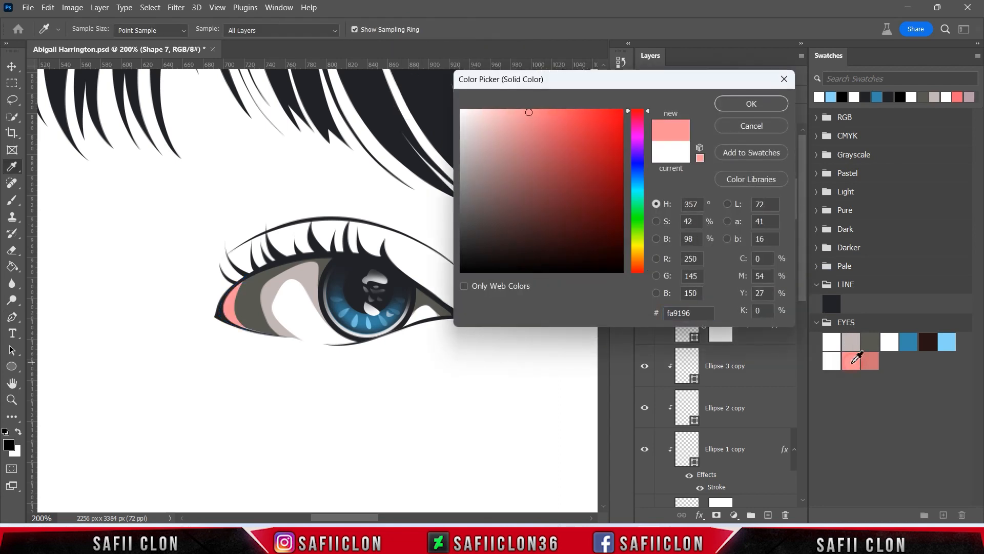
pyautogui.click(730, 106)
# On a new shape layer, draw a shading shape about 64 by 87 px around the tear duct, extending past the eye outline
pyautogui.click(399, 29)
pyautogui.click(413, 46)
pyautogui.click(645, 141)
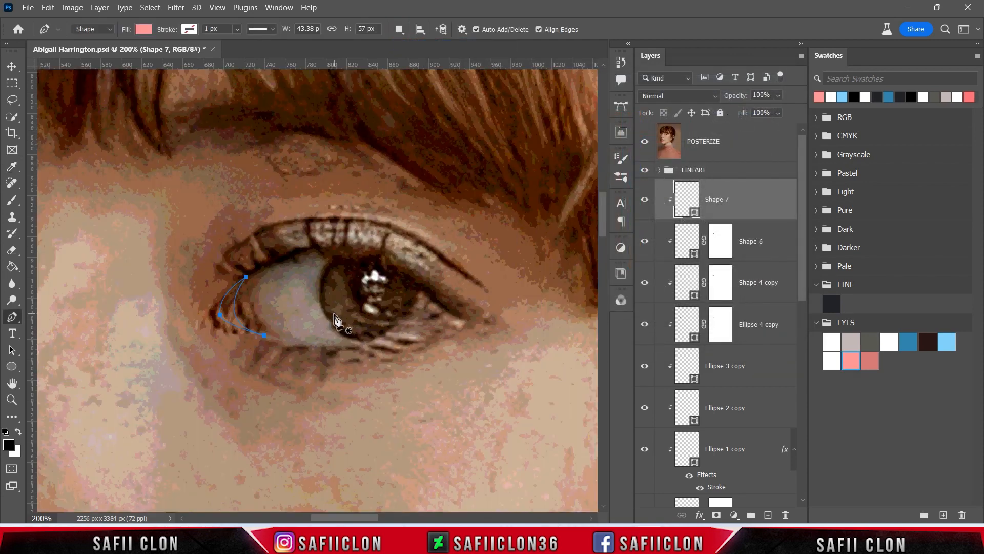
pyautogui.click(237, 291)
pyautogui.click(243, 289)
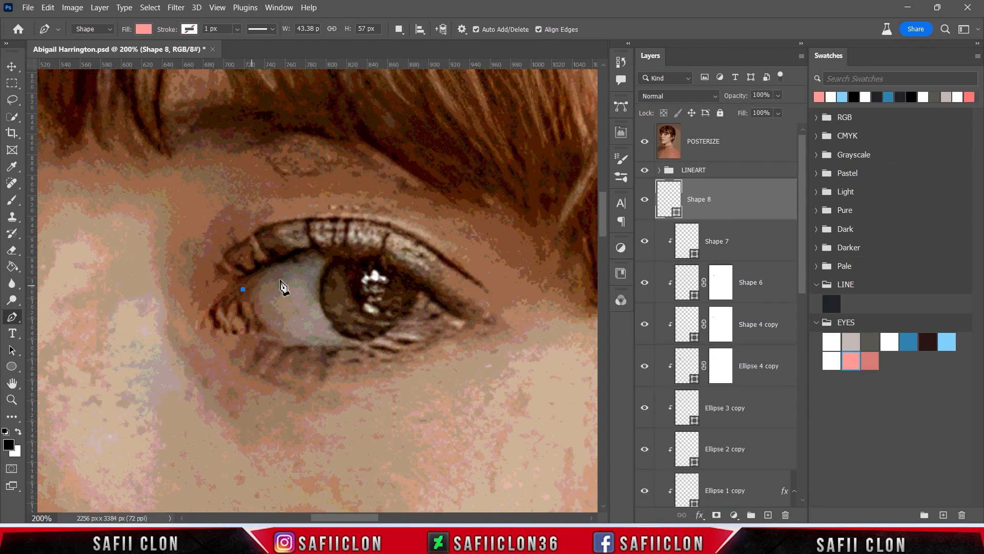
pyautogui.click(647, 144)
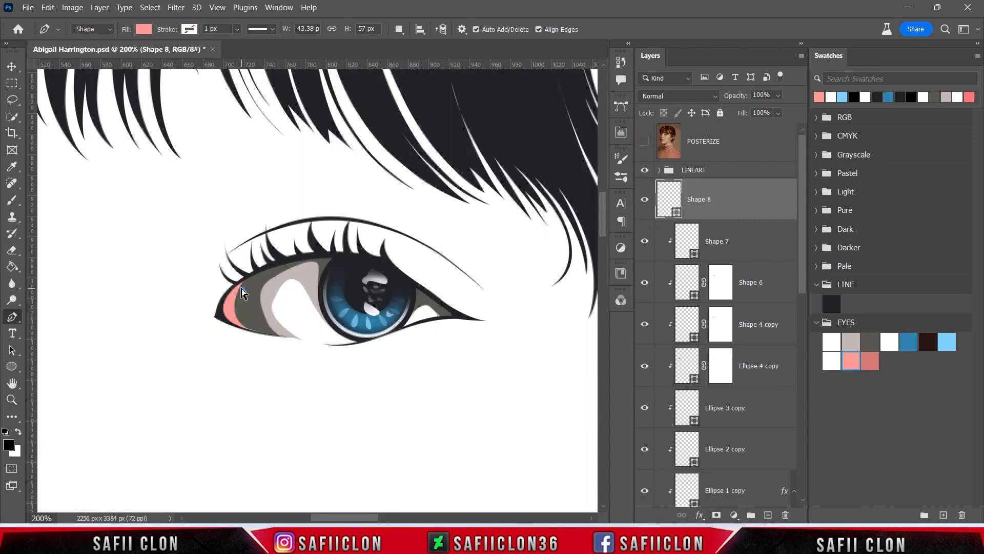
pyautogui.moveTo(230, 301); pyautogui.dragTo(224, 319)
pyautogui.keyDown('alt'); pyautogui.click(230, 309); pyautogui.keyUp('alt')
pyautogui.keyDown('alt'); pyautogui.click(226, 311); pyautogui.keyUp('alt')
pyautogui.moveTo(262, 334); pyautogui.dragTo(285, 339)
pyautogui.moveTo(224, 330); pyautogui.dragTo(211, 302)
pyautogui.moveTo(216, 269); pyautogui.dragTo(260, 258)
pyautogui.click(645, 142)
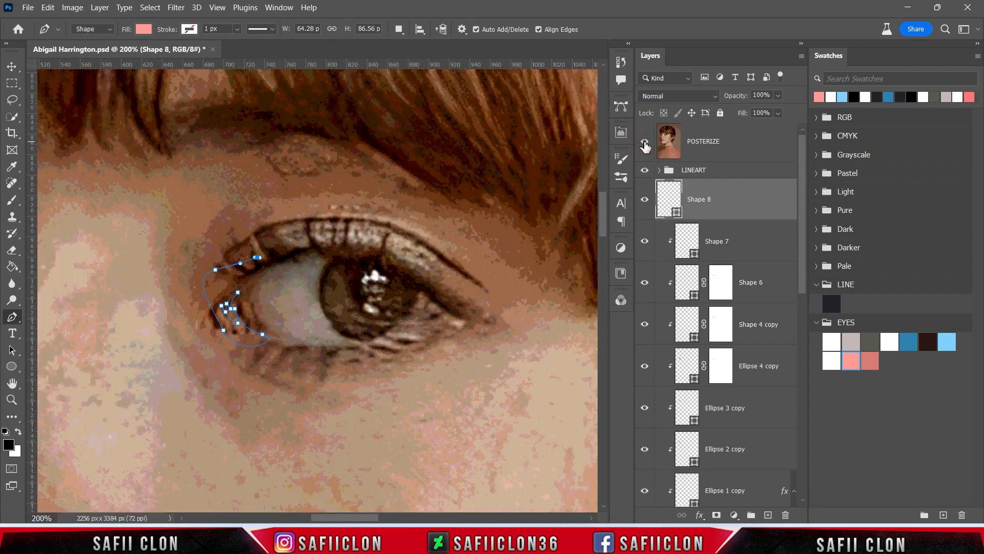
pyautogui.click(645, 143)
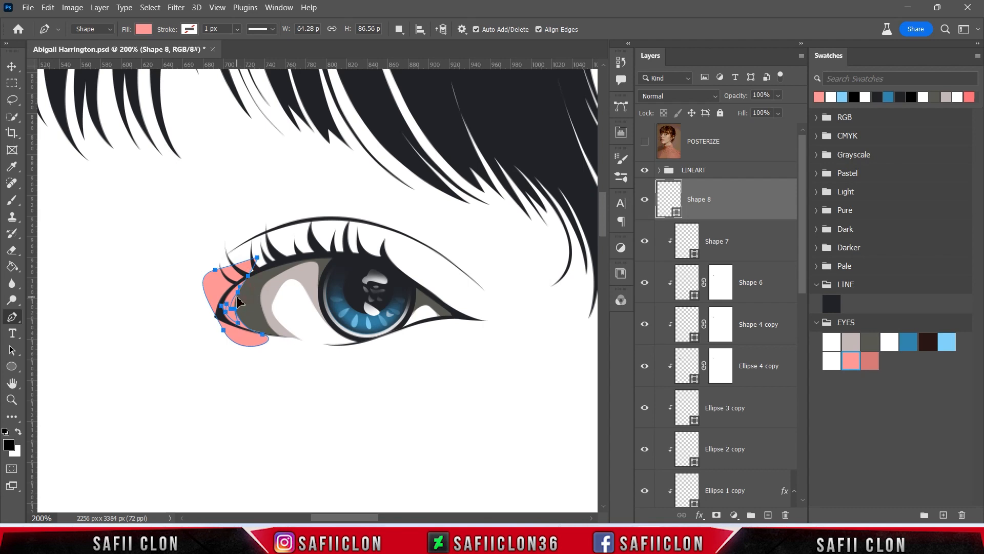
# Recolour the tear-duct shading shape darker red (c3666a), clip it to the eye layers below, and hide its path
pyautogui.doubleClick(677, 214)
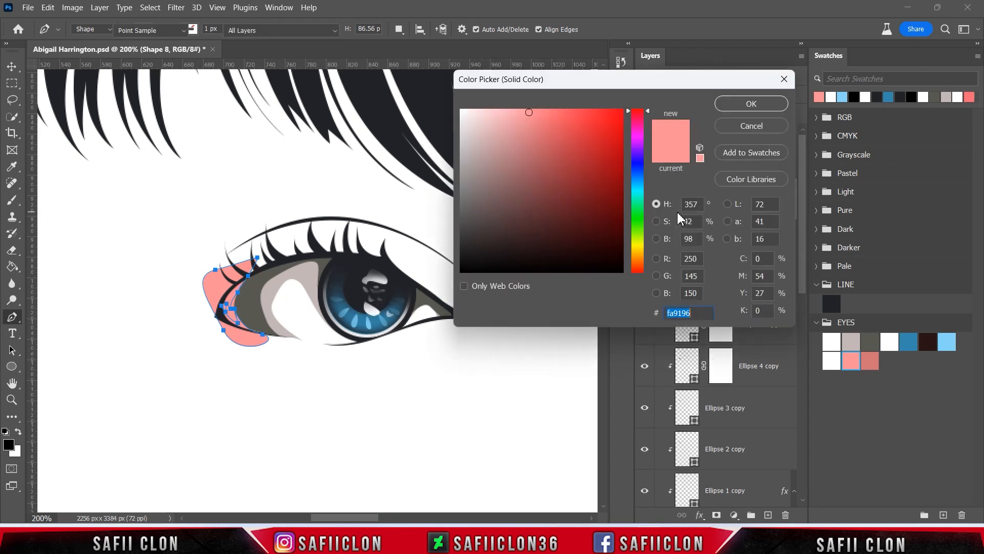
pyautogui.click(871, 359)
pyautogui.click(538, 145)
pyautogui.click(539, 149)
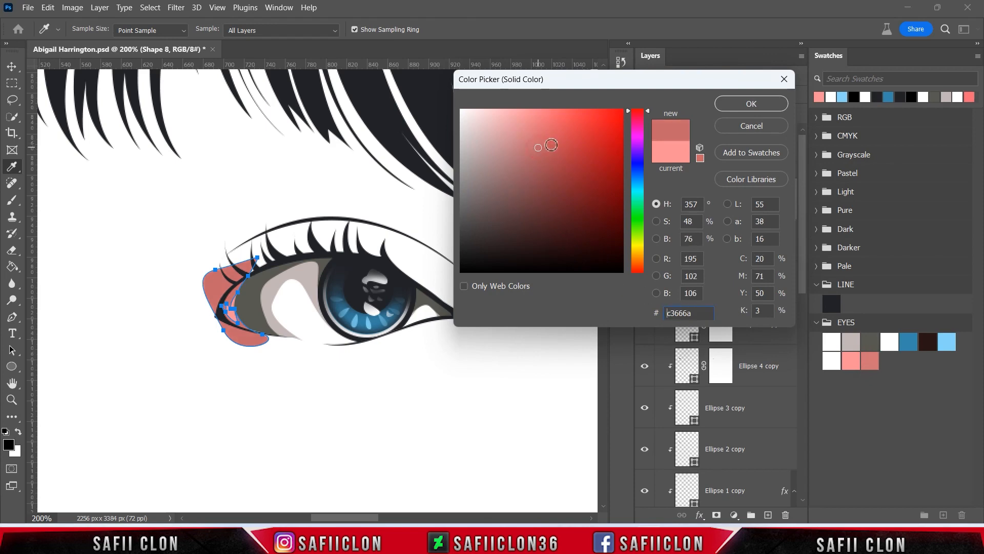
pyautogui.click(749, 103)
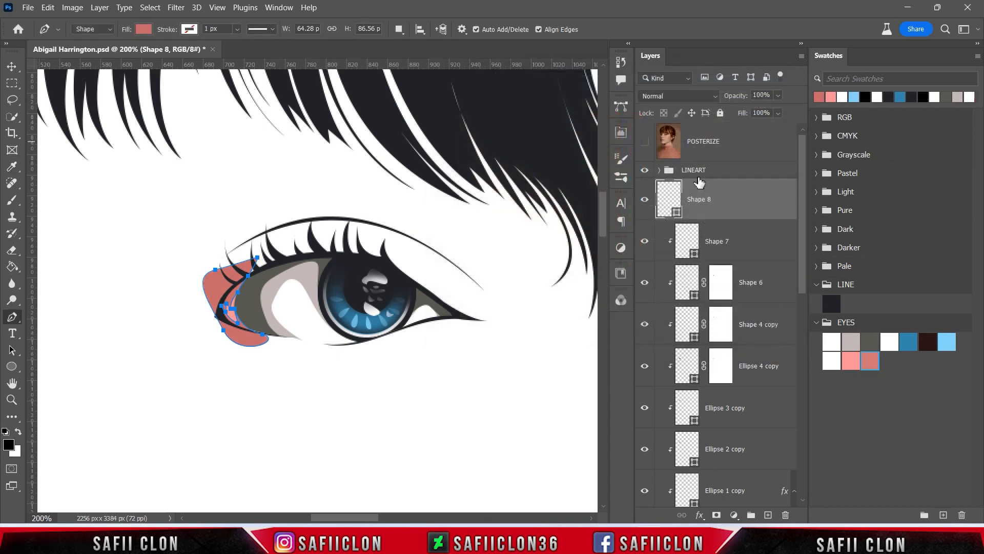
pyautogui.rightClick(725, 198)
pyautogui.click(767, 268)
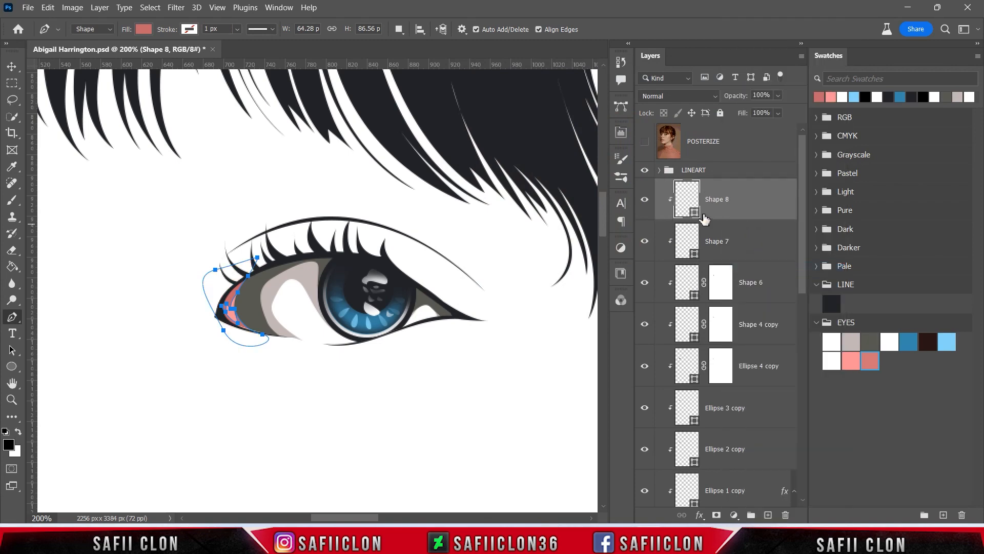
pyautogui.press('Return')
pyautogui.hotkey('ctrl', 'h')
# Add a tear-duct shape in the inner corner of the other eye to the light pink layer, using Combine Shapes
pyautogui.click(741, 247)
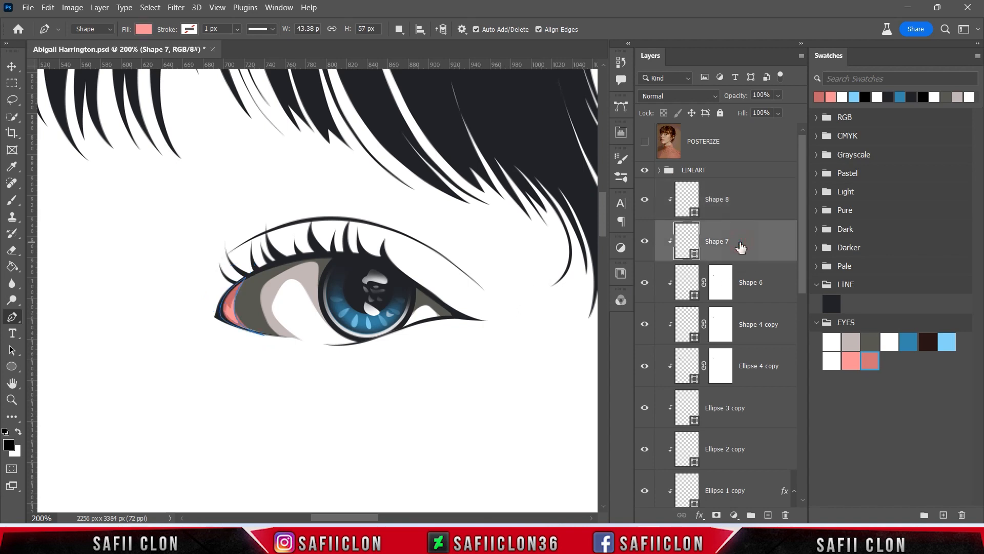
pyautogui.click(646, 242)
pyautogui.click(398, 29)
pyautogui.click(412, 60)
pyautogui.moveTo(369, 518); pyautogui.dragTo(328, 517)
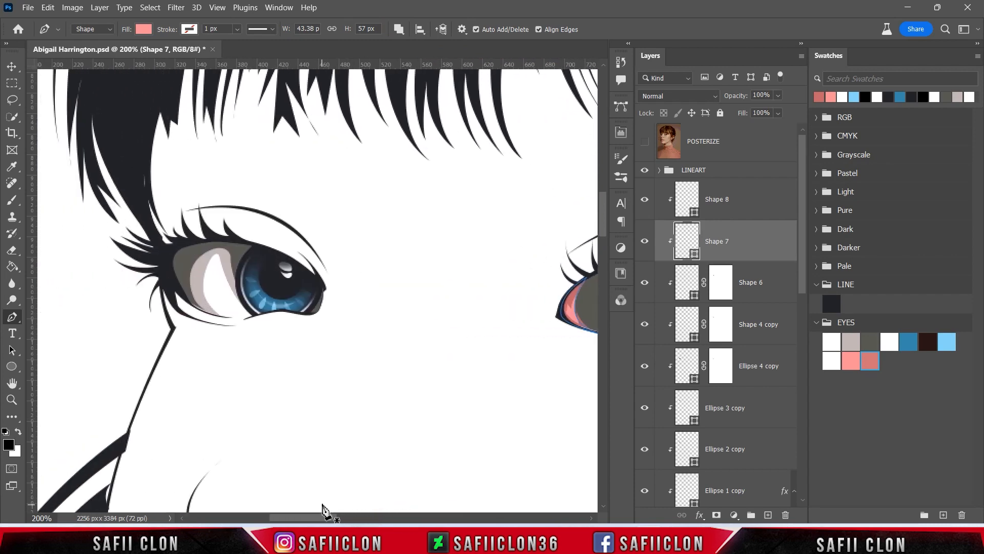
pyautogui.click(645, 143)
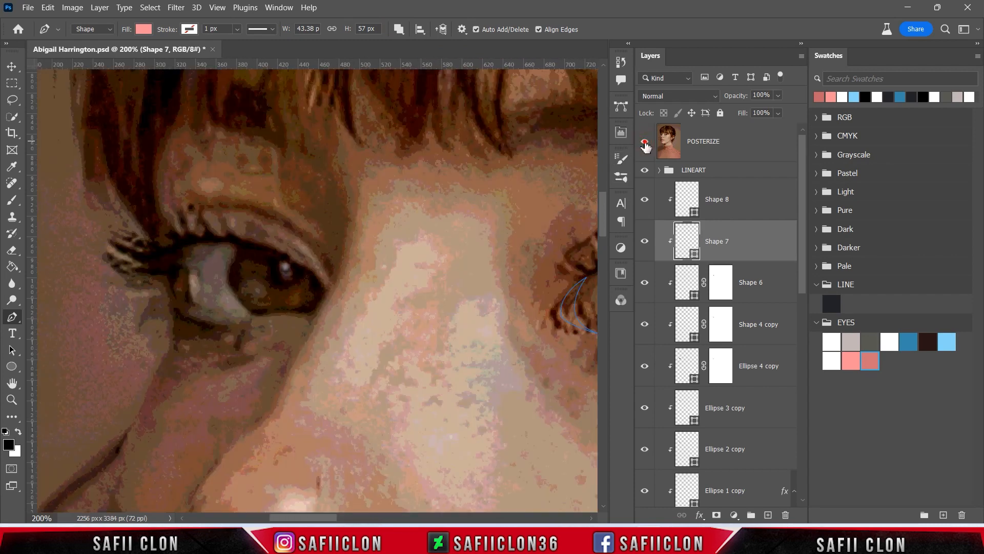
pyautogui.click(645, 142)
pyautogui.click(323, 294)
pyautogui.moveTo(302, 314); pyautogui.dragTo(325, 316)
pyautogui.click(325, 304)
pyautogui.click(323, 294)
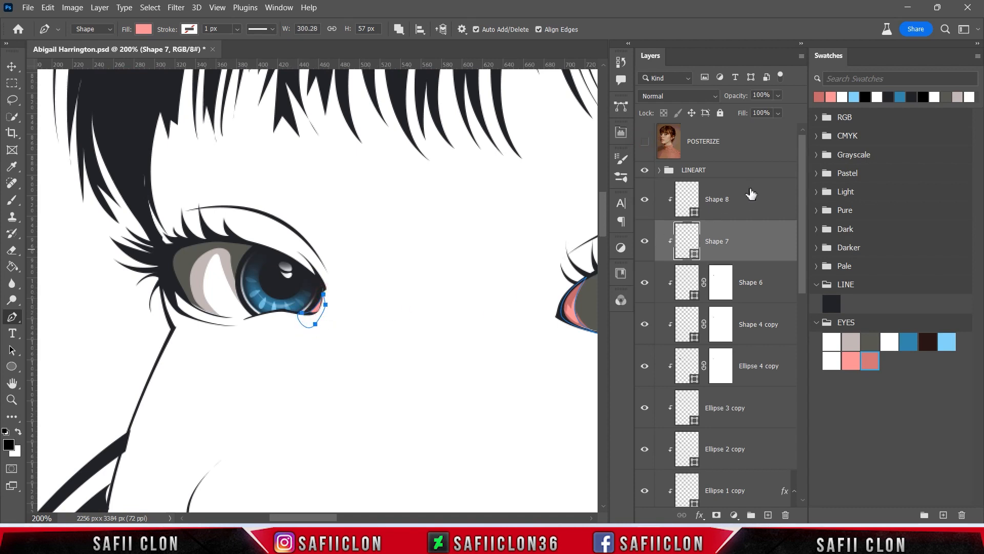
# Add a smaller shading shape over that eye's tear duct to the darker red layer, using Combine Shapes
pyautogui.click(734, 210)
pyautogui.click(398, 29)
pyautogui.click(431, 57)
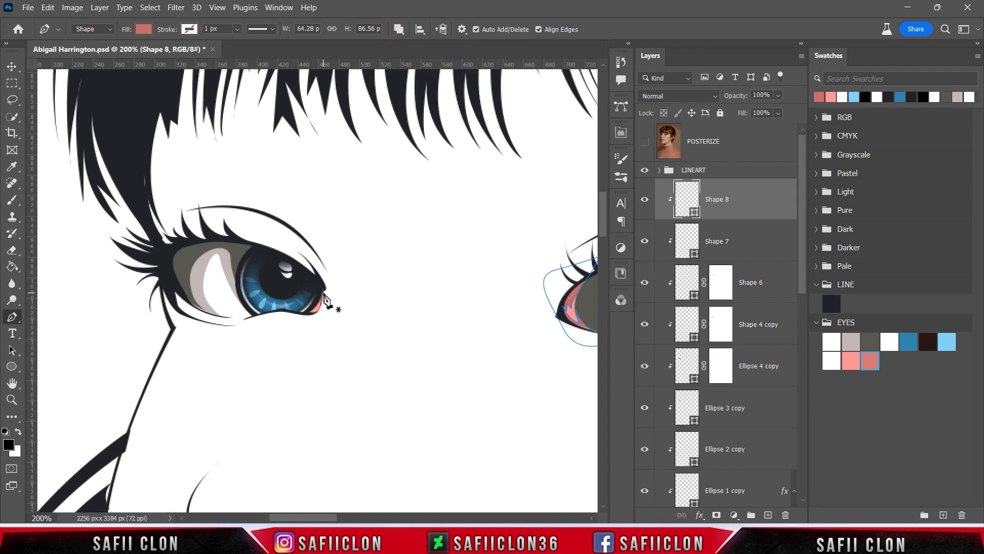
pyautogui.click(306, 313)
pyautogui.moveTo(318, 321); pyautogui.dragTo(327, 313)
pyautogui.click(328, 299)
pyautogui.click(323, 291)
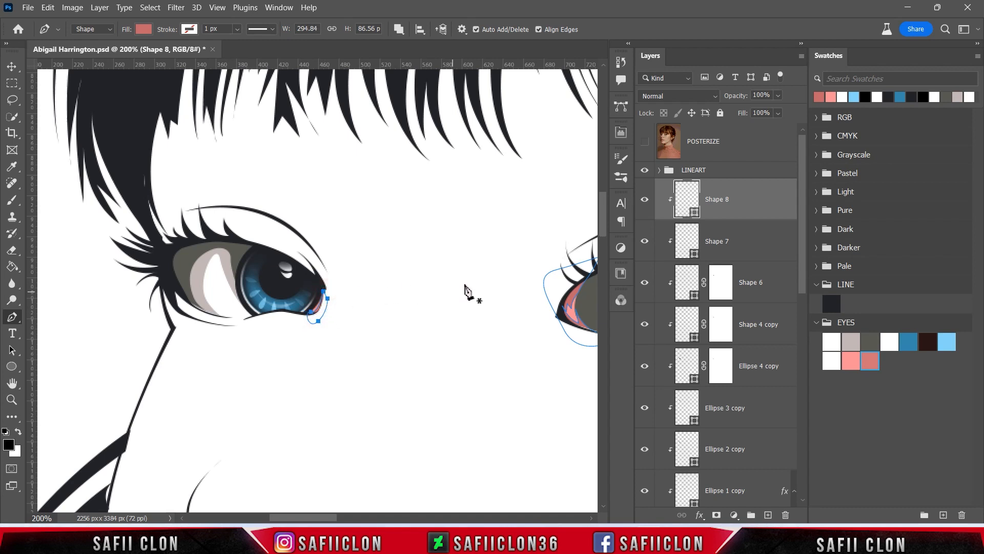
pyautogui.click(649, 200)
pyautogui.click(649, 199)
# Switch to the Move tool and review both coloured eyes, then the whole portrait at 25%
pyautogui.click(11, 67)
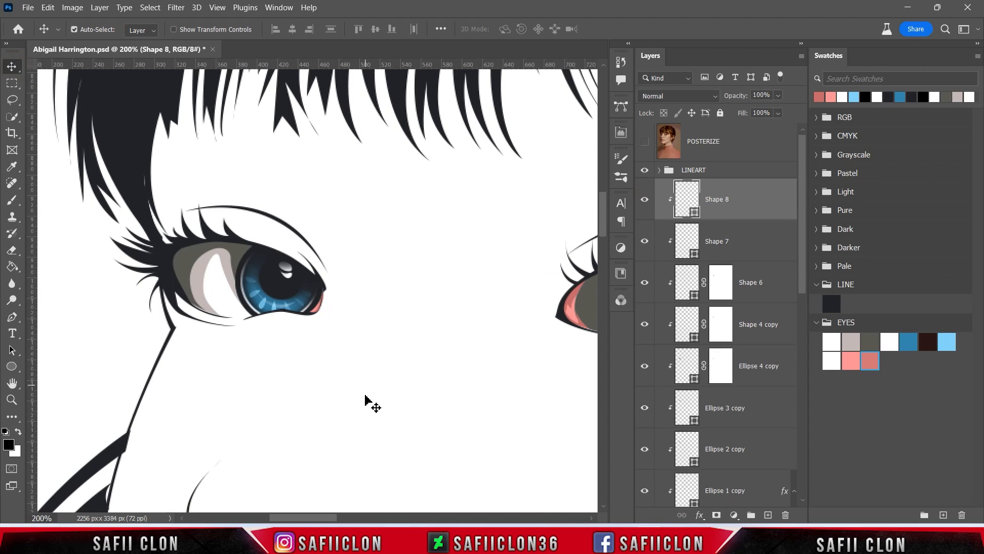
pyautogui.moveTo(331, 519); pyautogui.dragTo(347, 522)
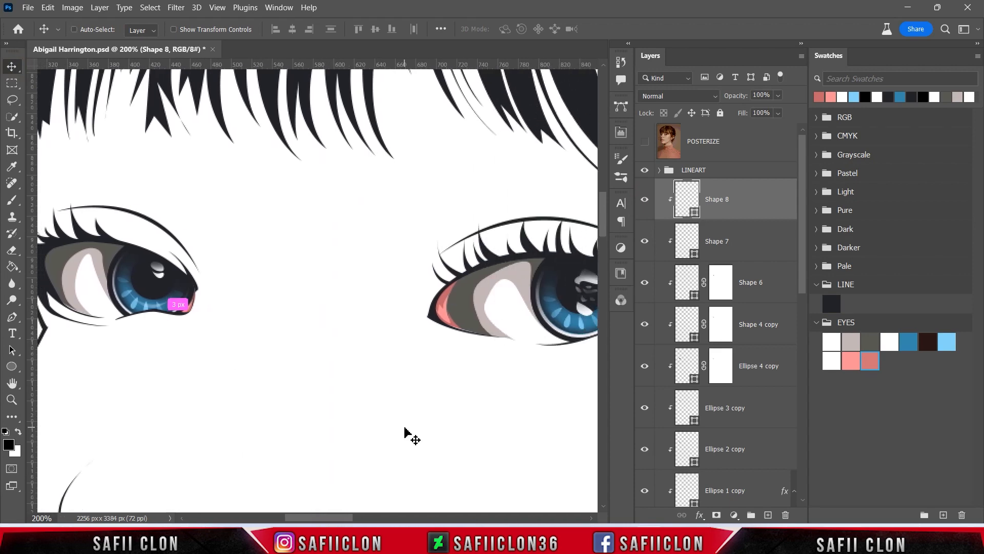
pyautogui.hotkey('ctrl', '-')
pyautogui.hotkey('ctrl', '-')
pyautogui.hotkey('ctrl', '-')
pyautogui.hotkey('ctrl', '-')
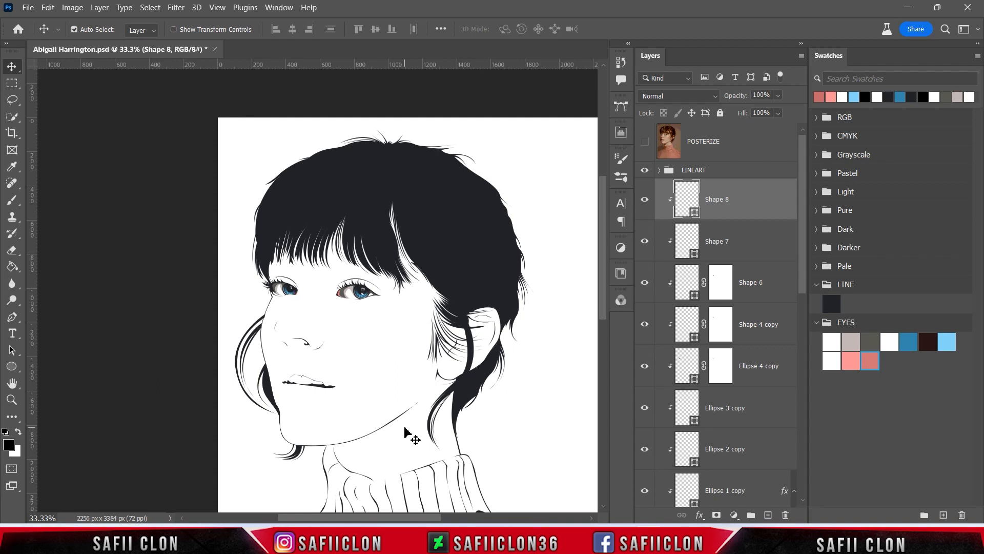
pyautogui.hotkey('ctrl', '-')
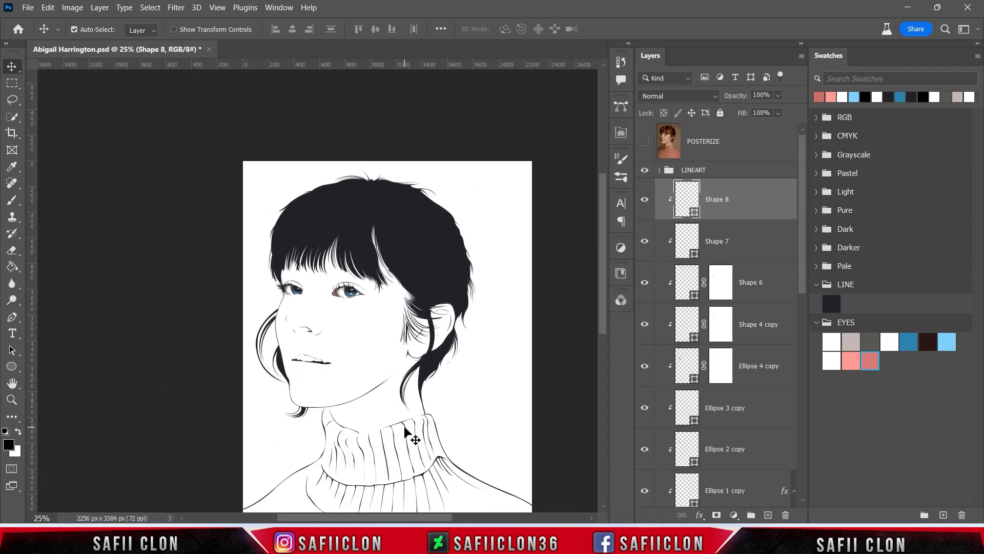
pyautogui.scroll(-5, 467, 417)
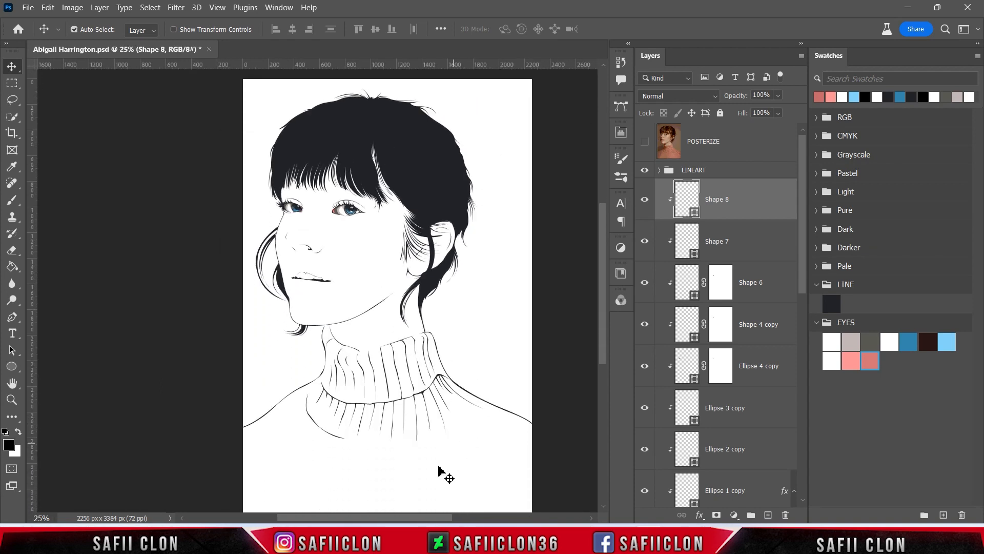
pyautogui.moveTo(419, 519); pyautogui.dragTo(439, 519)
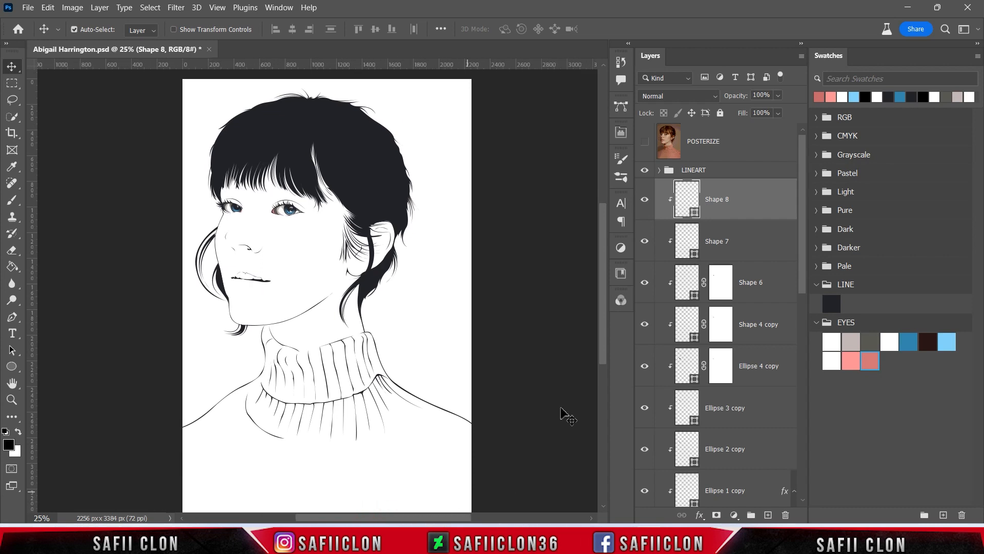
# Group all the eye layers from Shape 8 down to Shape 1 into a new group named EYES
pyautogui.moveTo(805, 217); pyautogui.dragTo(801, 418)
pyautogui.keyDown('shift'); pyautogui.click(728, 432); pyautogui.keyUp('shift')
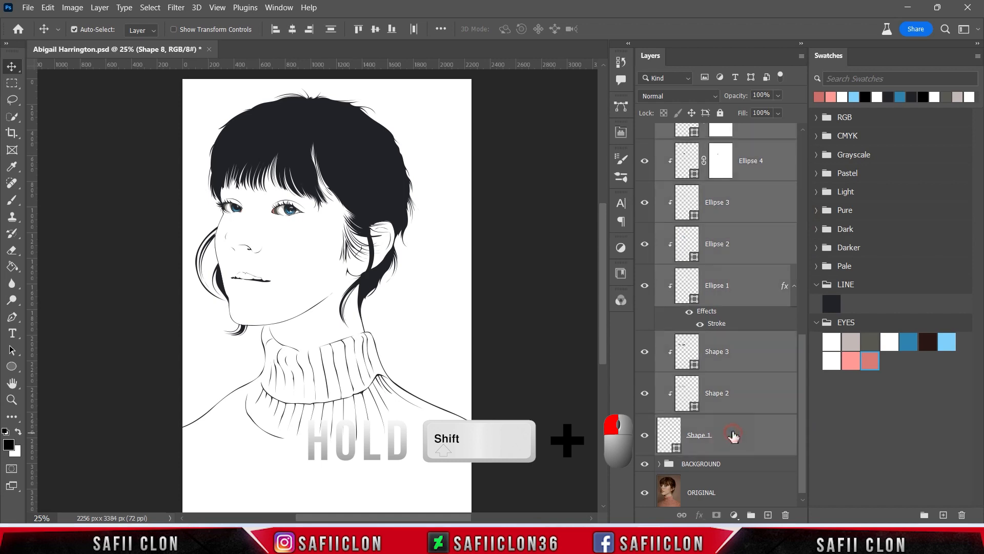
pyautogui.rightClick(726, 432)
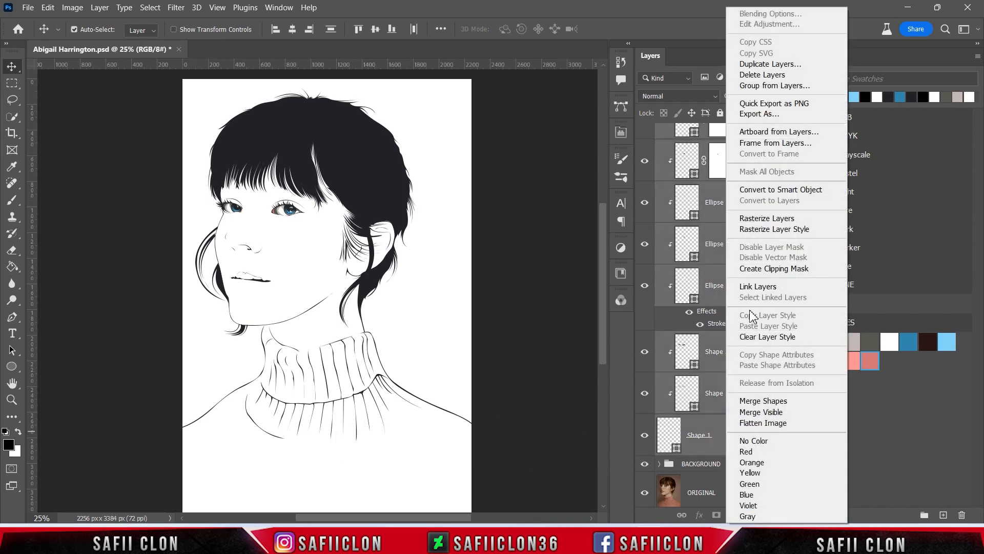
pyautogui.click(767, 86)
pyautogui.write('EYES')
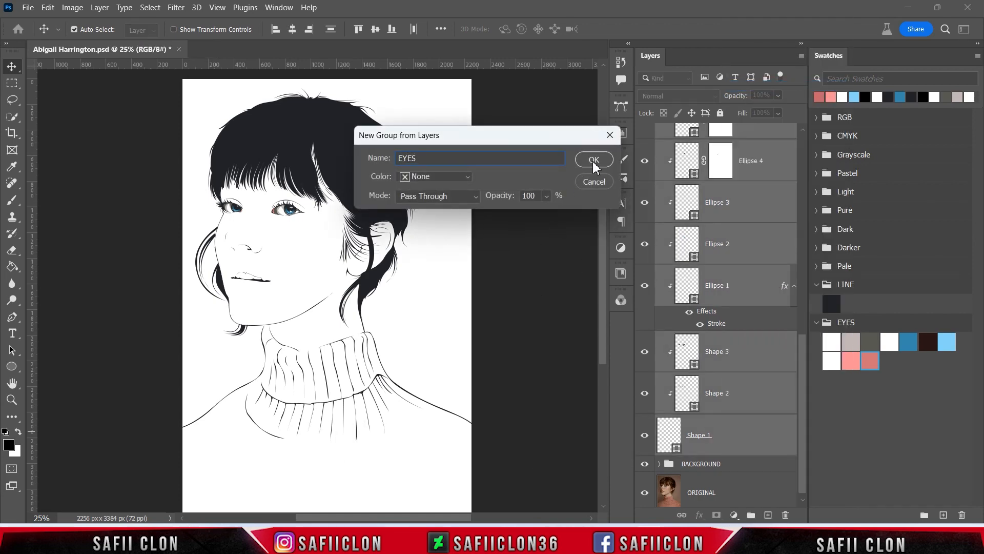
pyautogui.click(594, 161)
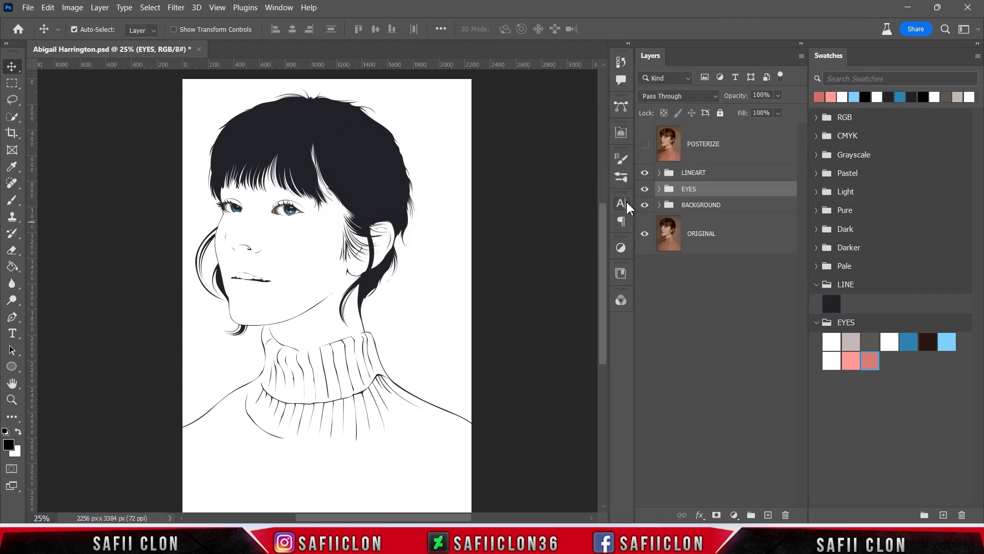
# Toggle the EYES group's visibility off and on to compare the portrait with and without the coloured eyes
pyautogui.click(645, 189)
pyautogui.click(645, 188)
pyautogui.click(645, 188)
pyautogui.click(645, 189)
pyautogui.hotkey('ctrl', '+')
pyautogui.hotkey('ctrl', '+')
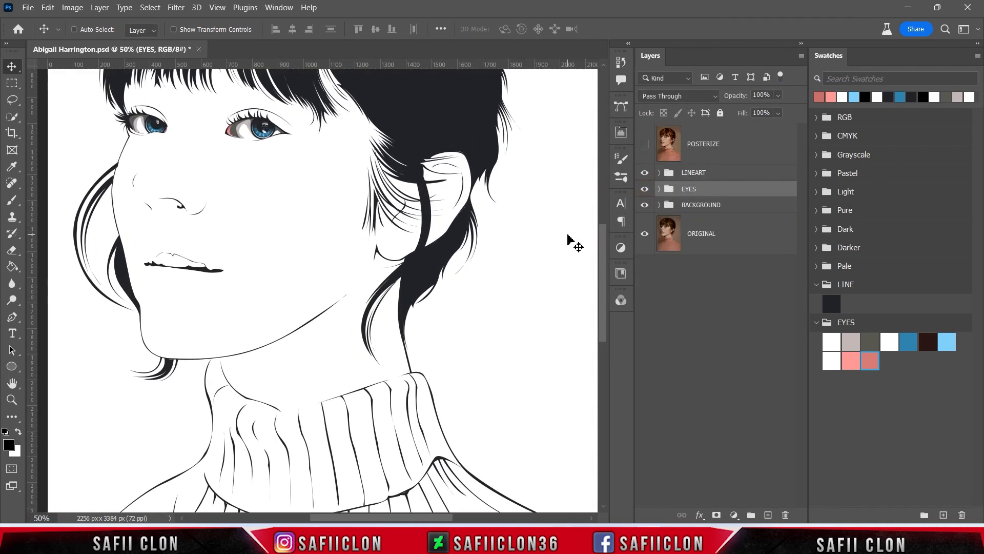
pyautogui.hotkey('ctrl', '-')
pyautogui.hotkey('ctrl', '-')
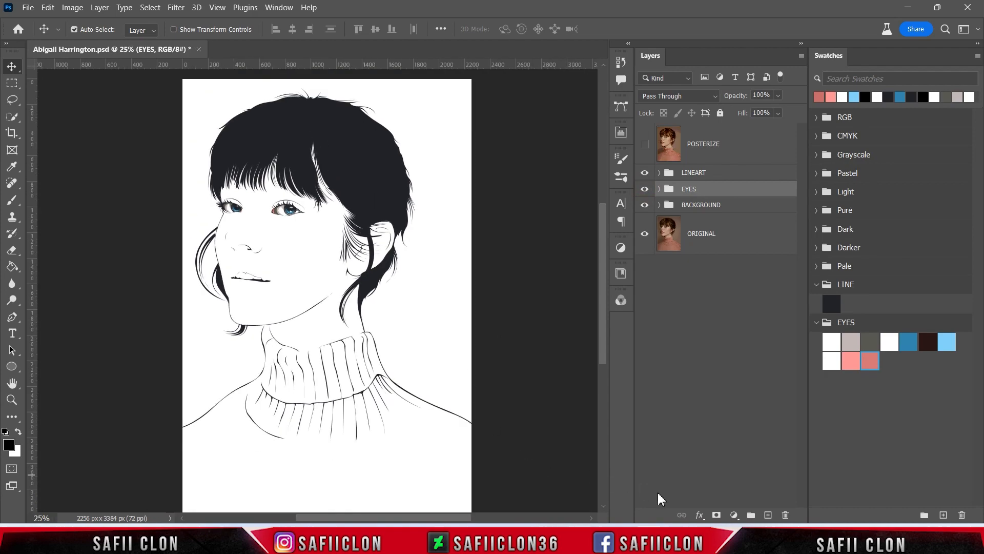